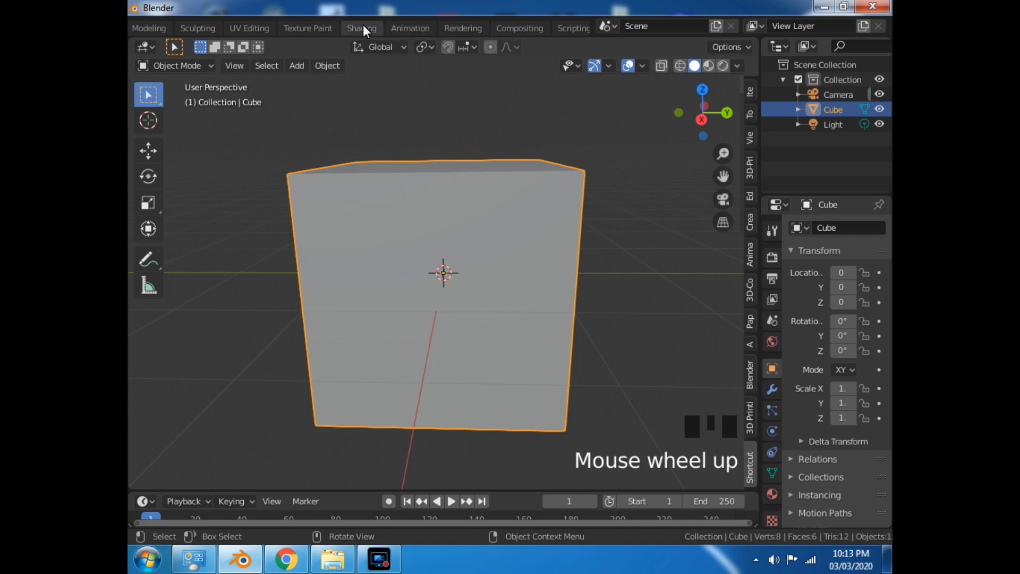
Step: Switch to the Shading workspace and display the cube in Rendered viewport shading
click(362, 29)
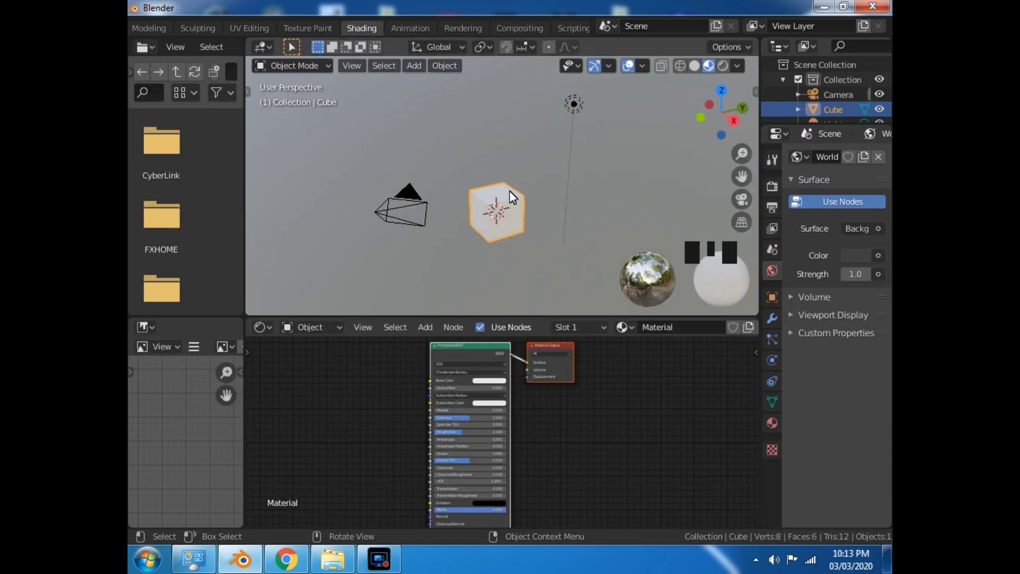
scroll(608, 231, up, 4)
middle_drag(607, 229, 534, 199)
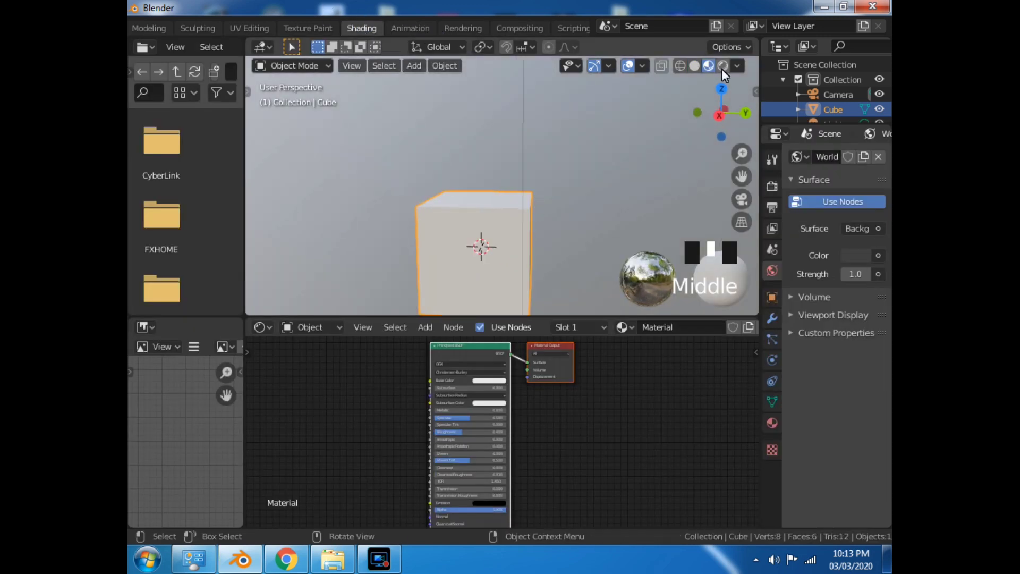
click(722, 65)
scroll(488, 237, down, 3)
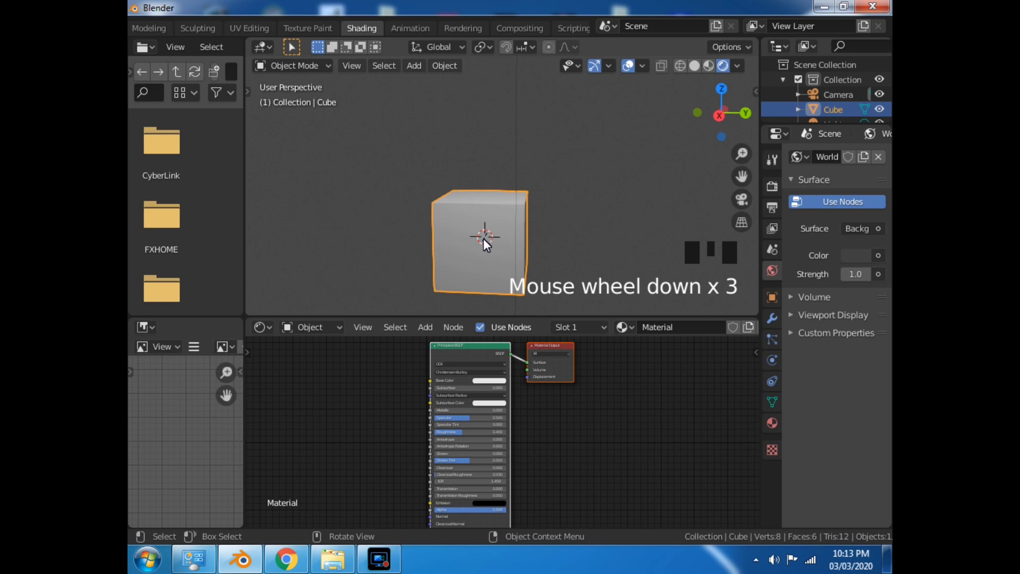
Step: Open the [4K]Bricks34 texture folder from the Desktop in the file browser and widen the browser to show its images
click(130, 73)
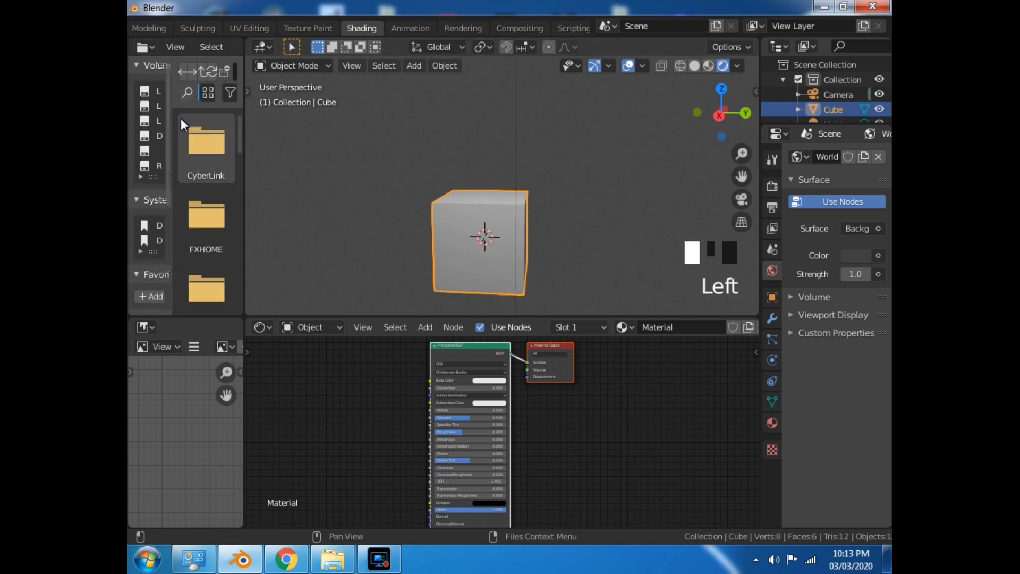
drag(170, 225, 274, 234)
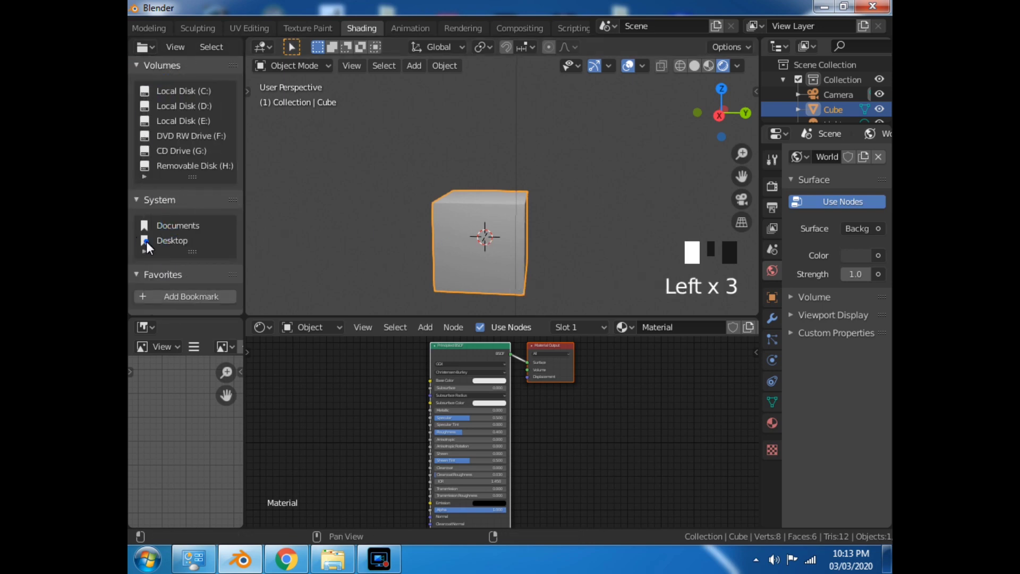
drag(244, 100, 144, 107)
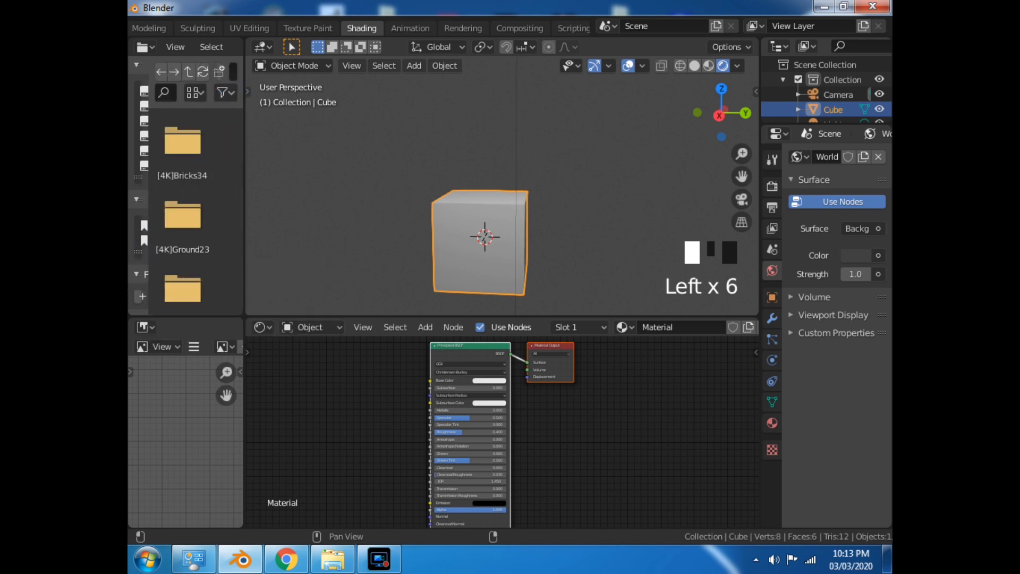
scroll(160, 202, down, 3)
scroll(175, 236, up, 3)
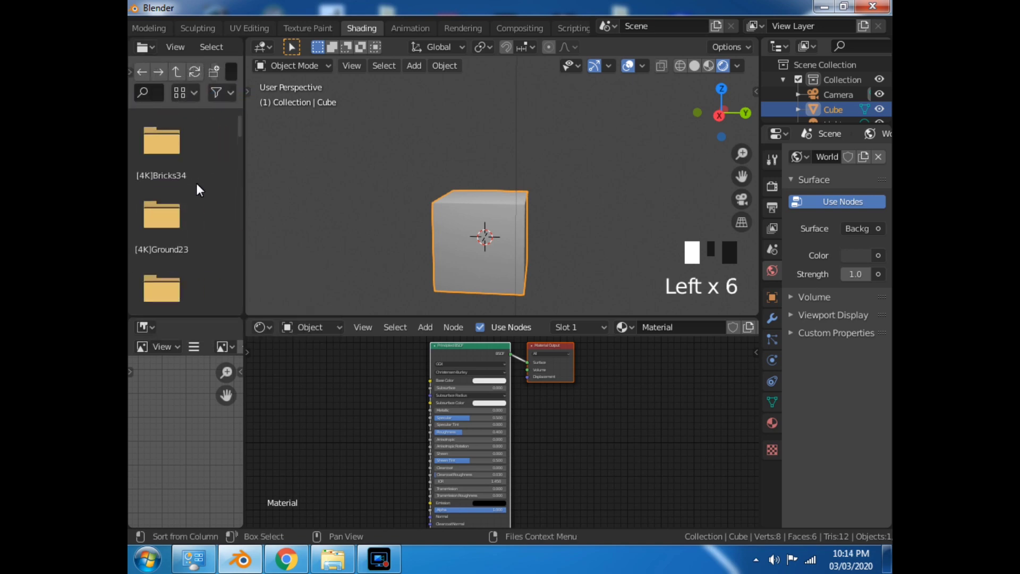
double_click(161, 138)
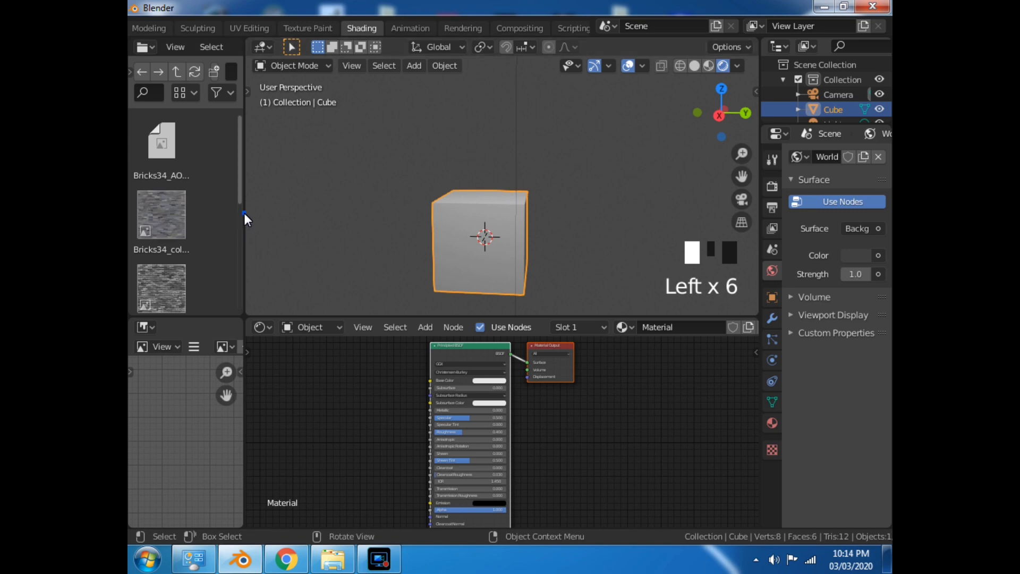
drag(244, 218, 320, 211)
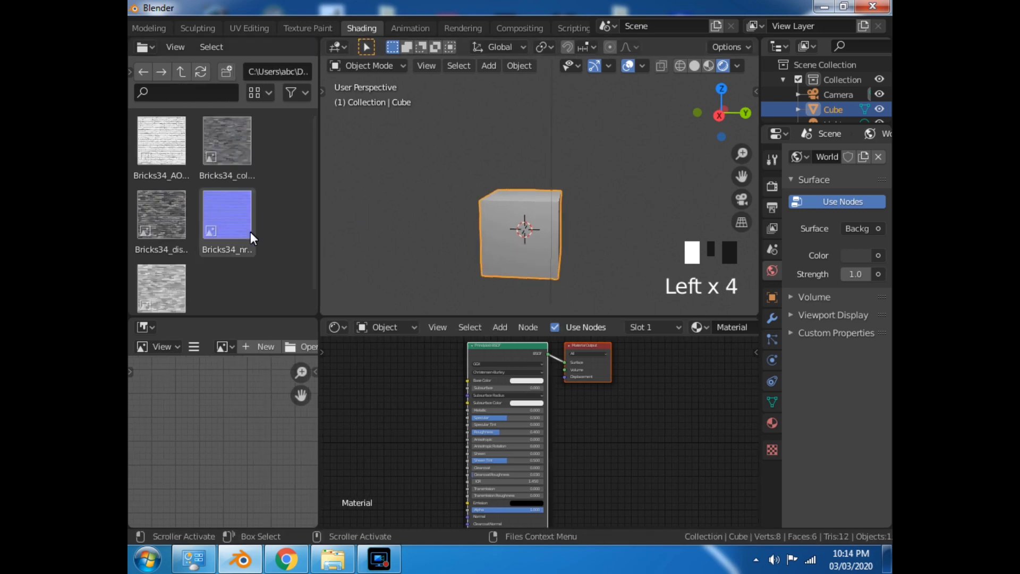
Step: Enlarge the node editor and move the Principled BSDF node away from the Material Output node
scroll(571, 361, up, 1)
drag(502, 342, 554, 320)
scroll(527, 381, up, 3)
click(633, 466)
scroll(518, 429, down, 3)
scroll(486, 408, up, 2)
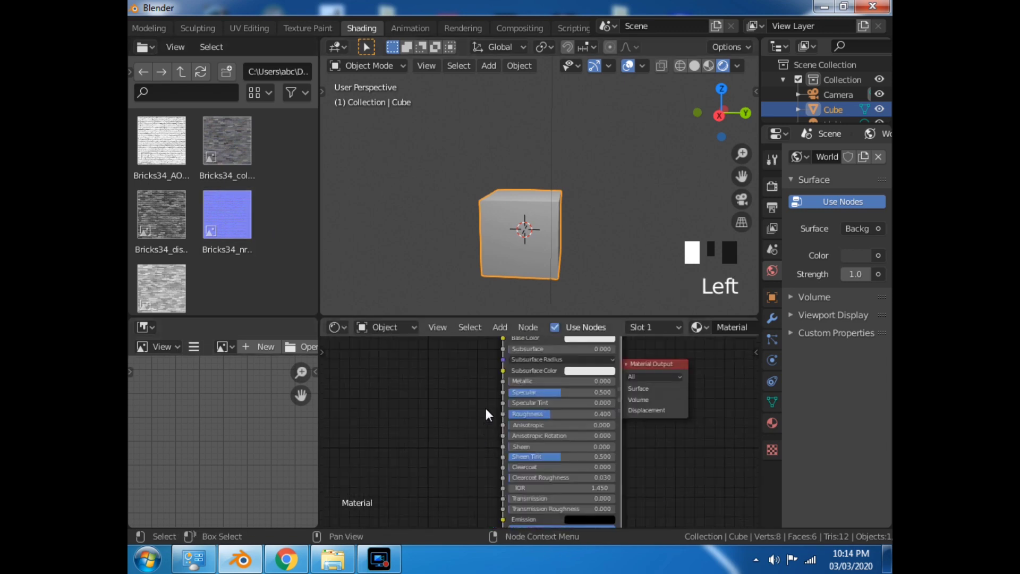
drag(453, 318, 464, 208)
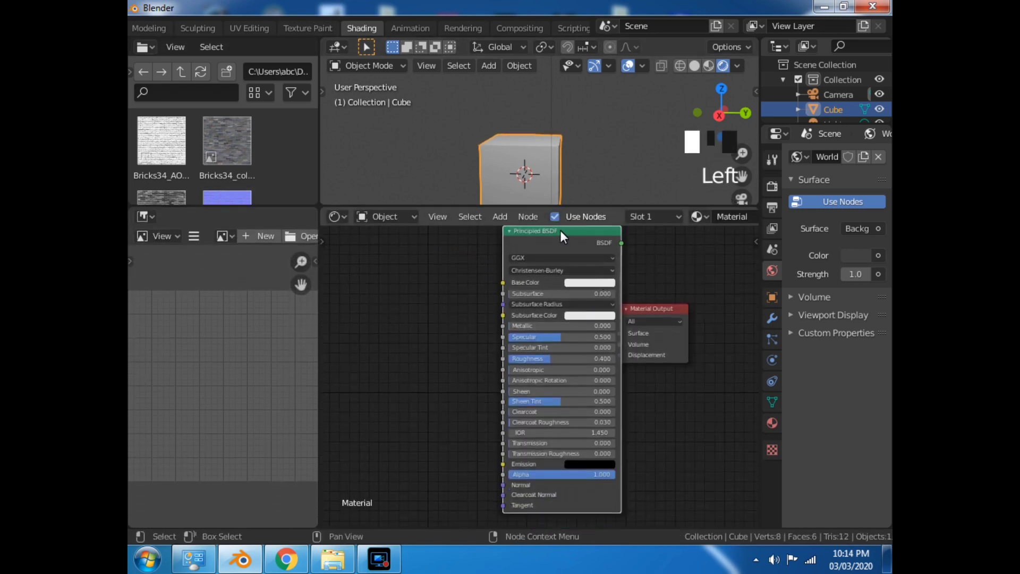
drag(560, 231, 493, 257)
scroll(668, 177, down, 3)
scroll(668, 178, up, 3)
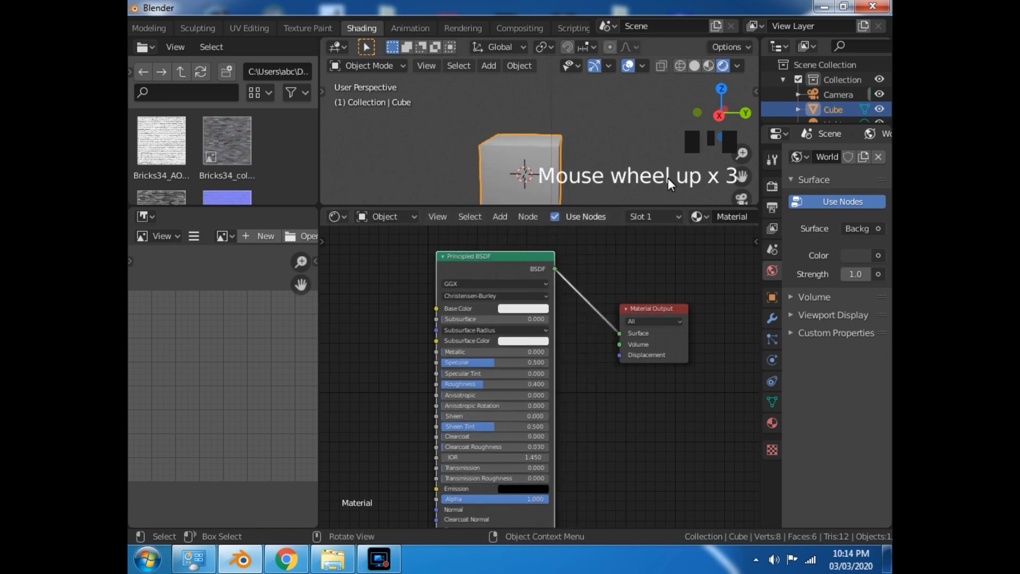
scroll(668, 178, down, 1)
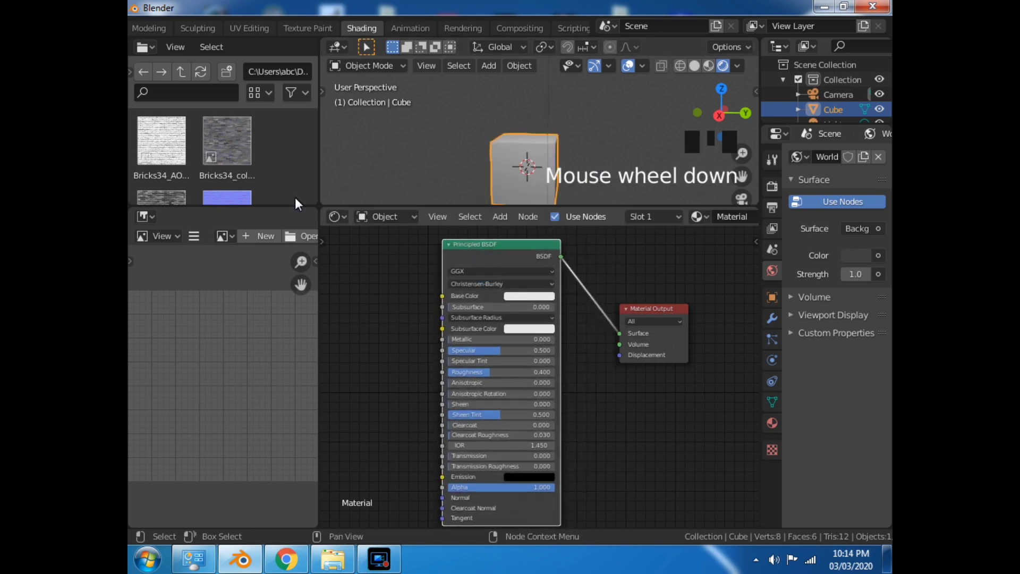
Step: Add the Bricks34_nrm.jpg image to the cube's material nodes and spread the nodes apart to make room between them
drag(281, 208, 275, 269)
drag(227, 214, 364, 426)
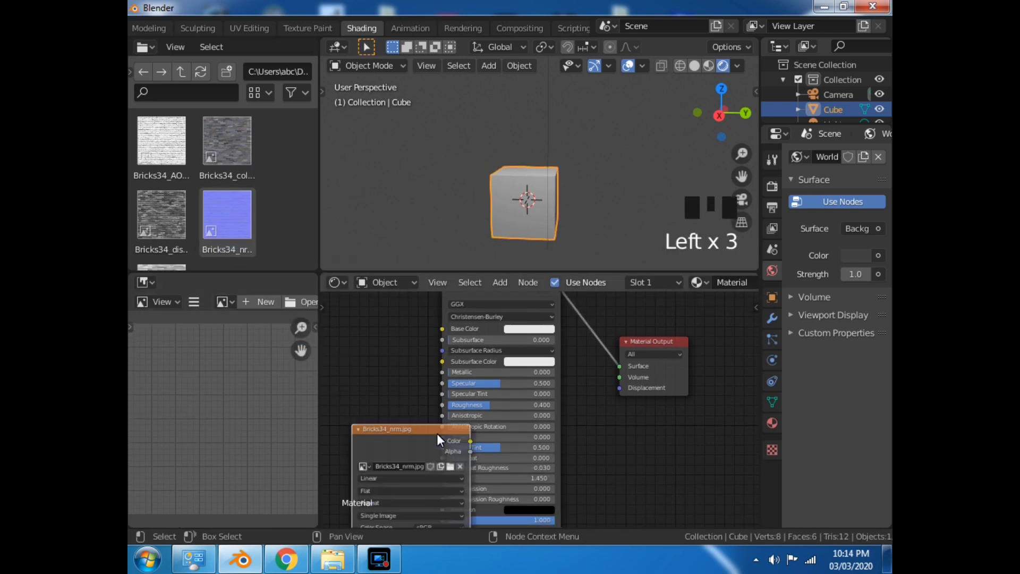
drag(426, 430, 357, 404)
scroll(404, 383, down, 3)
drag(496, 311, 549, 308)
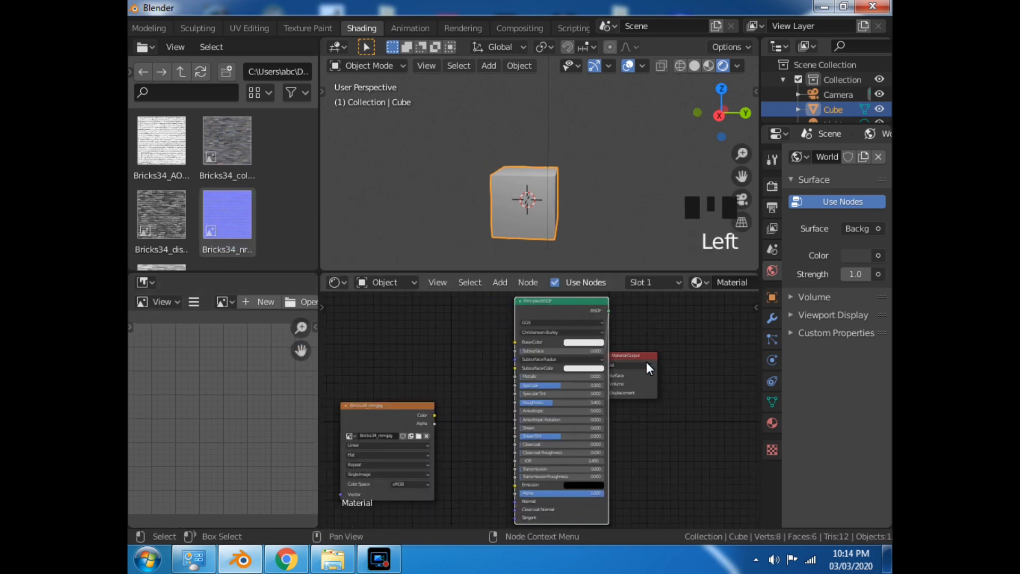
drag(644, 360, 718, 367)
drag(549, 308, 572, 301)
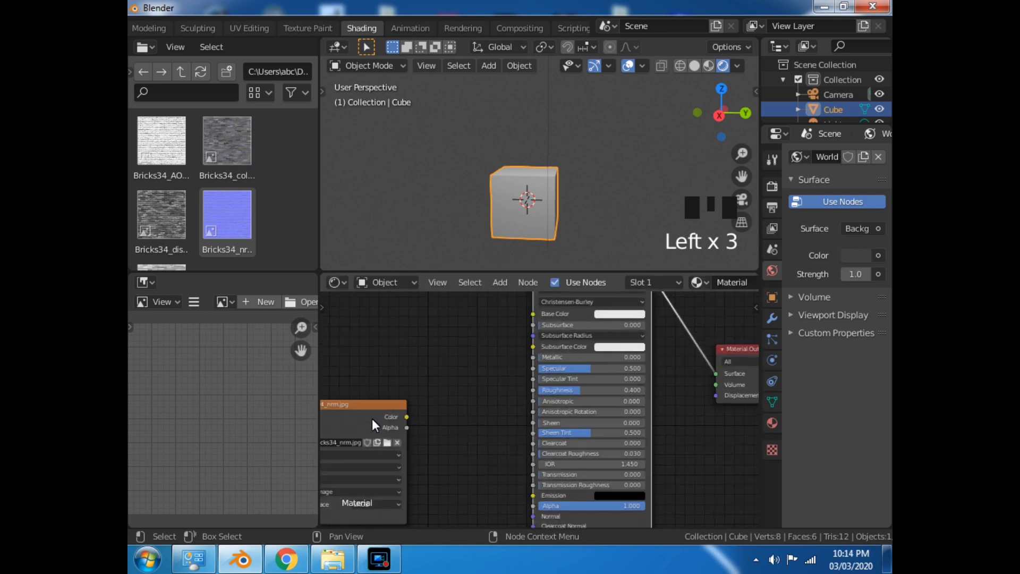
scroll(372, 419, up, 1)
Step: Add a Normal Map node linking the Bricks34_nrm.jpg color output to the Principled BSDF Normal input, and arrange both nodes below
click(500, 282)
click(521, 301)
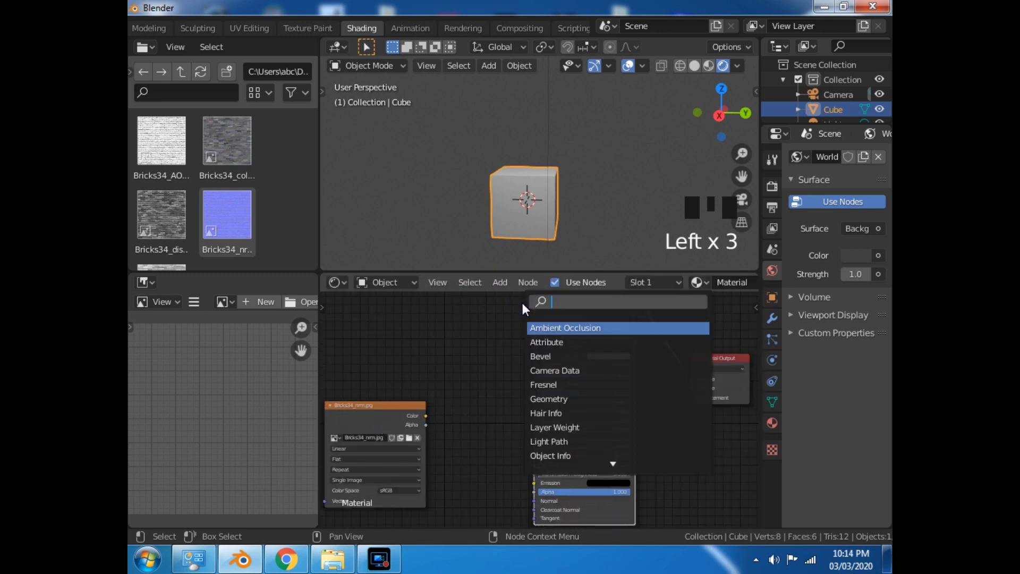
text(norm)
click(550, 342)
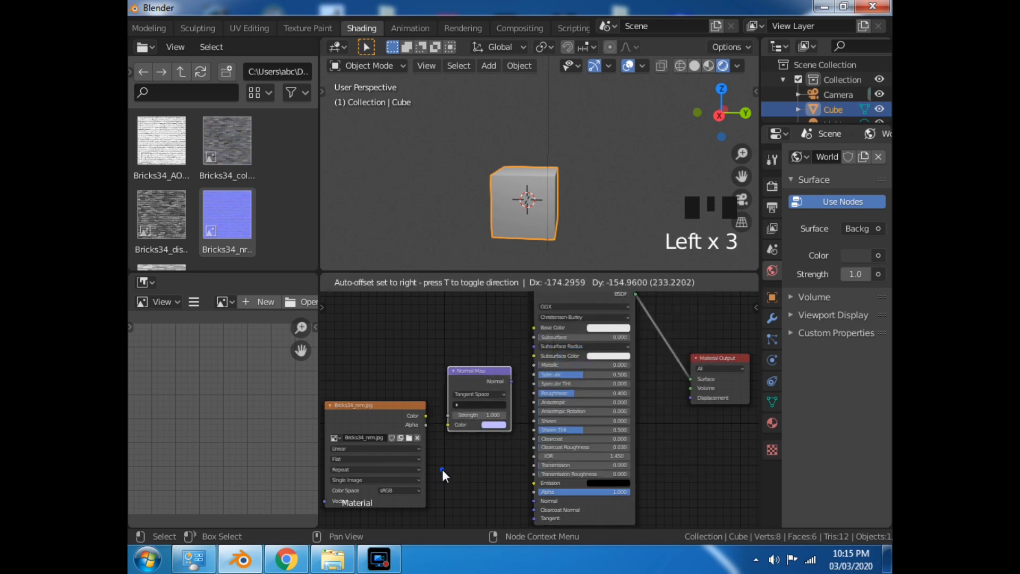
click(474, 375)
drag(474, 375, 440, 484)
drag(503, 441, 532, 501)
drag(379, 410, 375, 445)
drag(474, 432, 472, 469)
scroll(483, 417, up, 1)
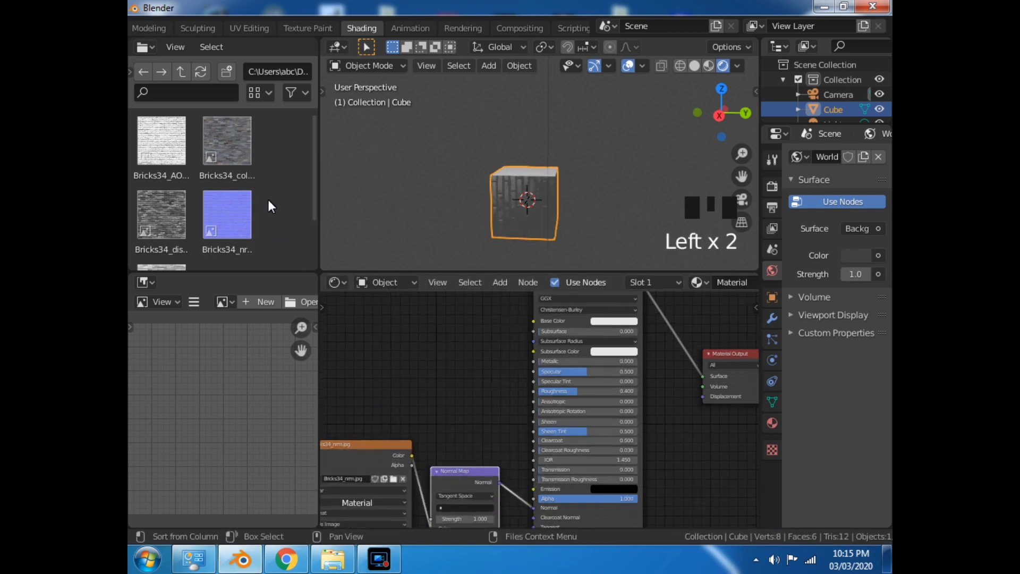
Step: Add the Bricks34_rgh.jpg image as a texture node and connect its Color output to the Principled BSDF Roughness input
scroll(177, 181, down, 3)
drag(150, 221, 426, 392)
click(405, 334)
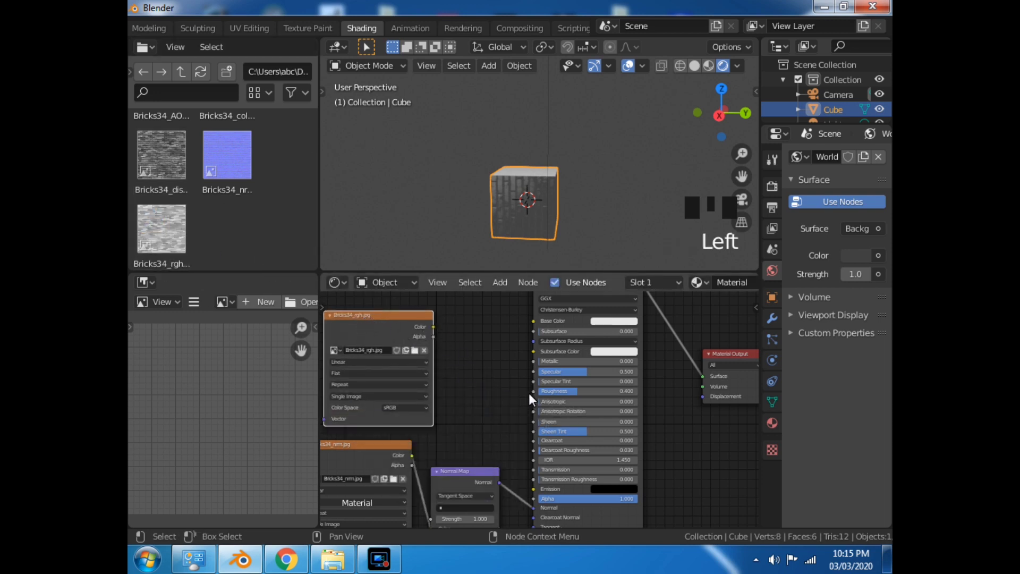
scroll(530, 397, up, 1)
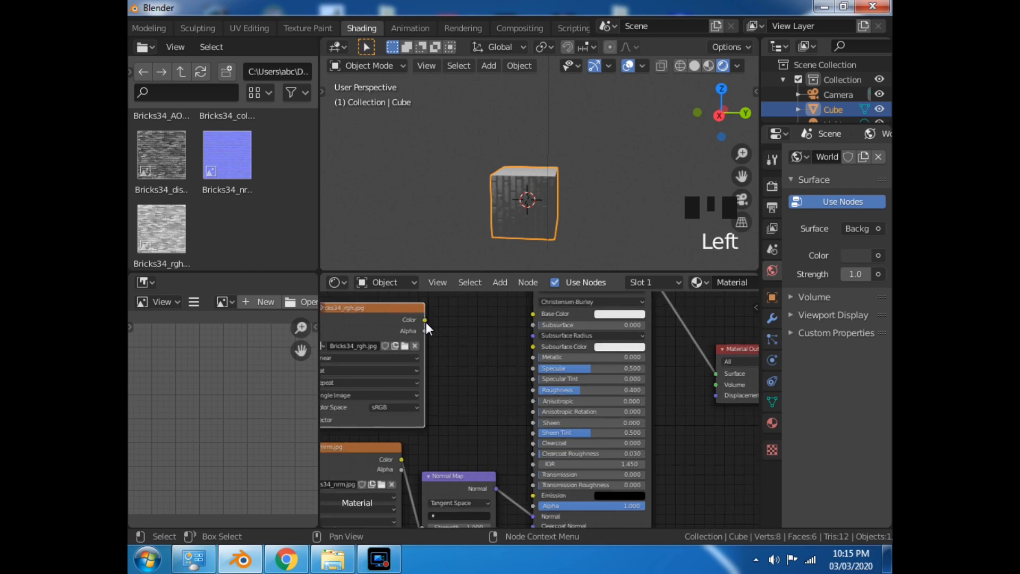
drag(425, 321, 533, 390)
scroll(512, 352, down, 2)
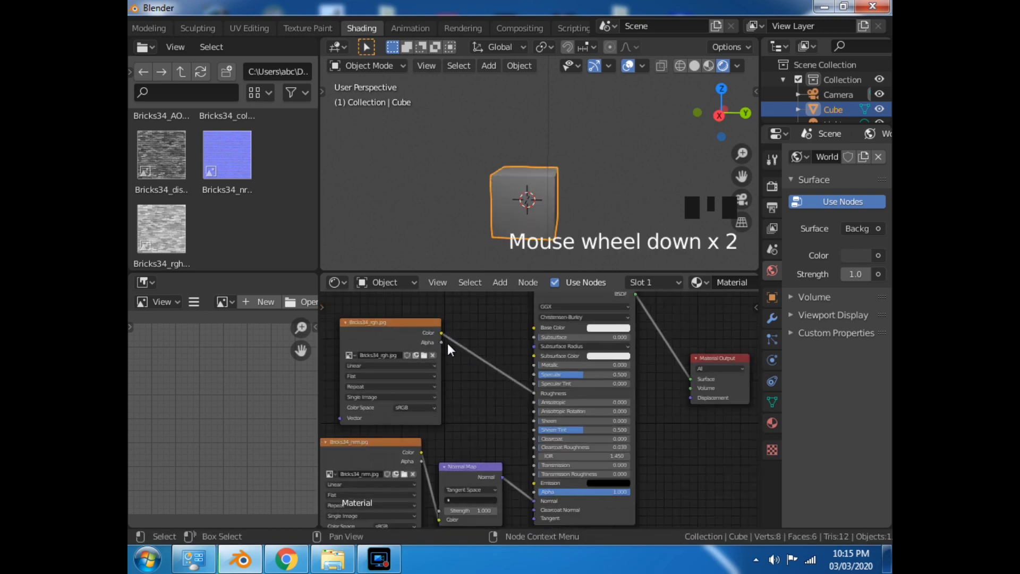
Step: Move the Bricks34_rgh.jpg texture node down to just above the normal texture nodes
drag(393, 333, 375, 358)
drag(527, 320, 509, 372)
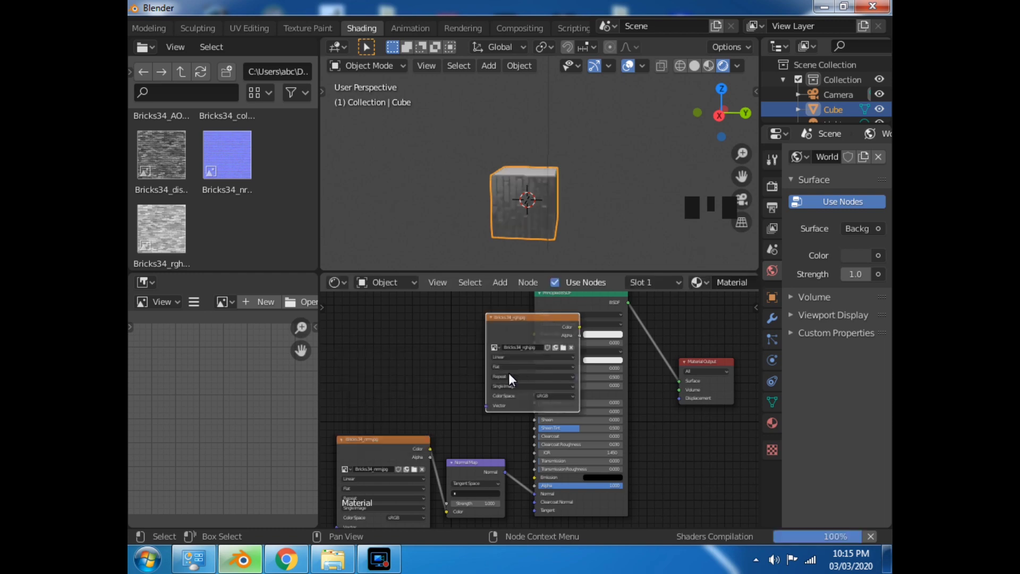
scroll(511, 349, up, 3)
drag(510, 302, 362, 413)
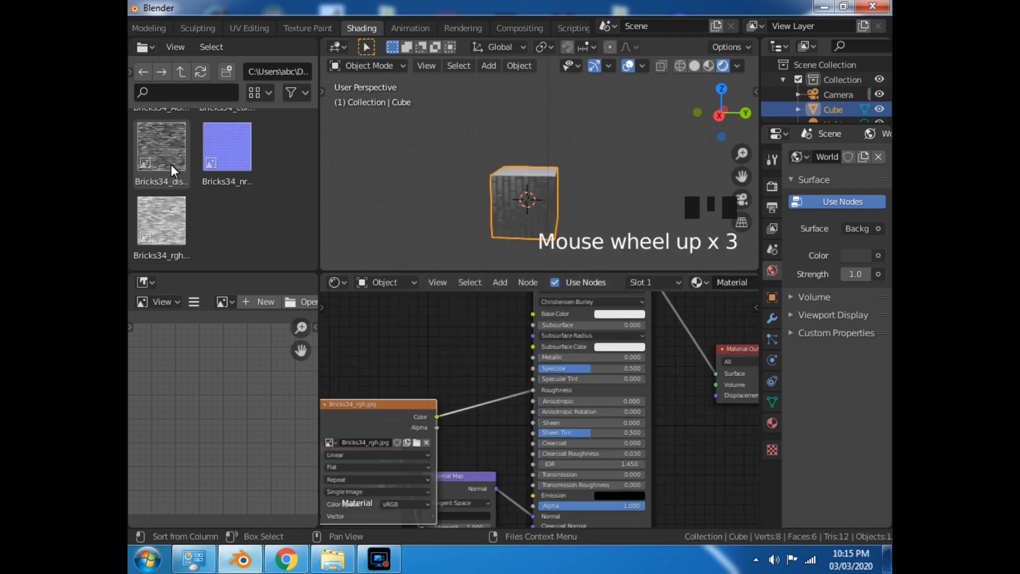
Step: Add Bricks34_col.jpg with its Color output connected to Base Color, and reconnect the Bricks34_rgh.jpg color to Roughness
scroll(170, 193, up, 2)
drag(235, 157, 447, 321)
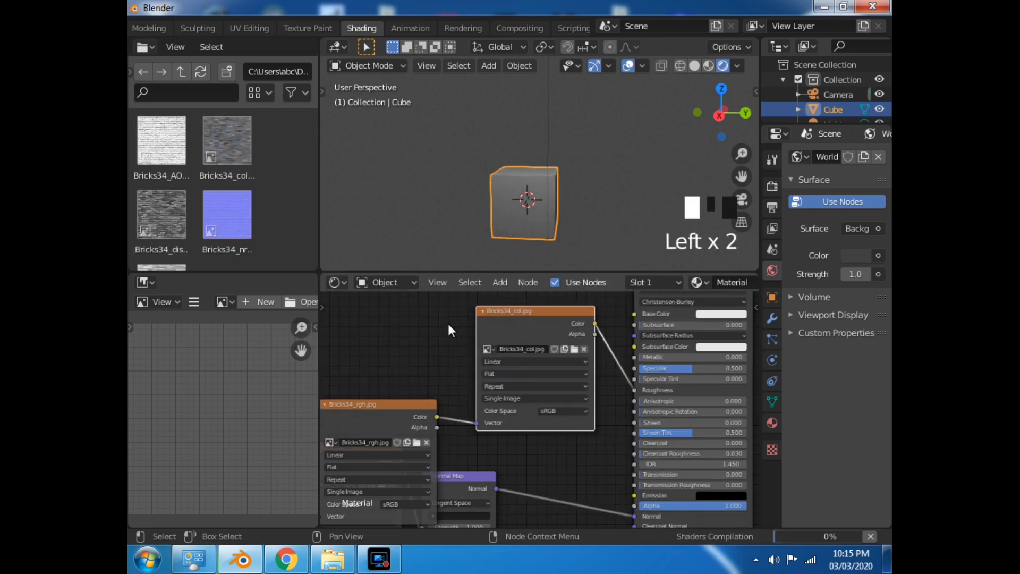
click(635, 390)
scroll(599, 375, down, 2)
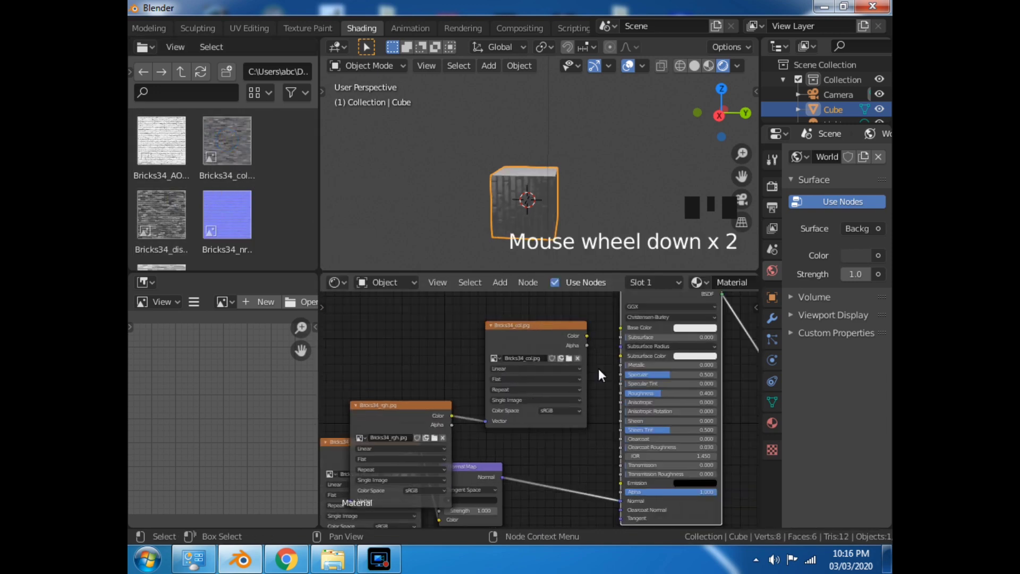
drag(586, 336, 620, 328)
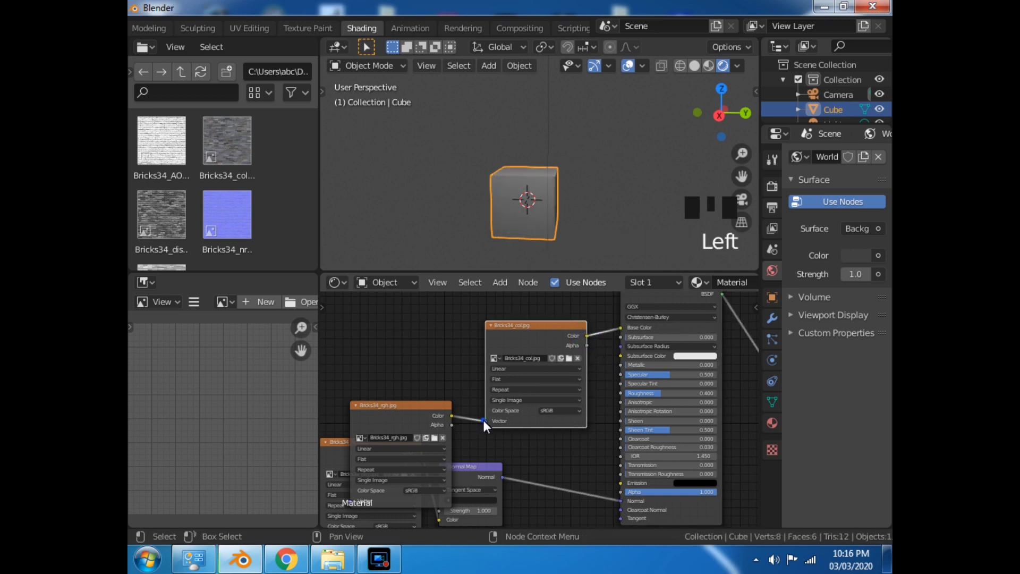
mouse_move(483, 420)
mouse_down()
mouse_move(456, 416)
mouse_move(595, 430)
mouse_move(617, 397)
mouse_move(615, 380)
mouse_move(617, 393)
mouse_up()
drag(531, 344, 517, 315)
Step: Examine the brick texture on the cube up close and the links between its material nodes
scroll(574, 350, down, 5)
scroll(579, 203, up, 5)
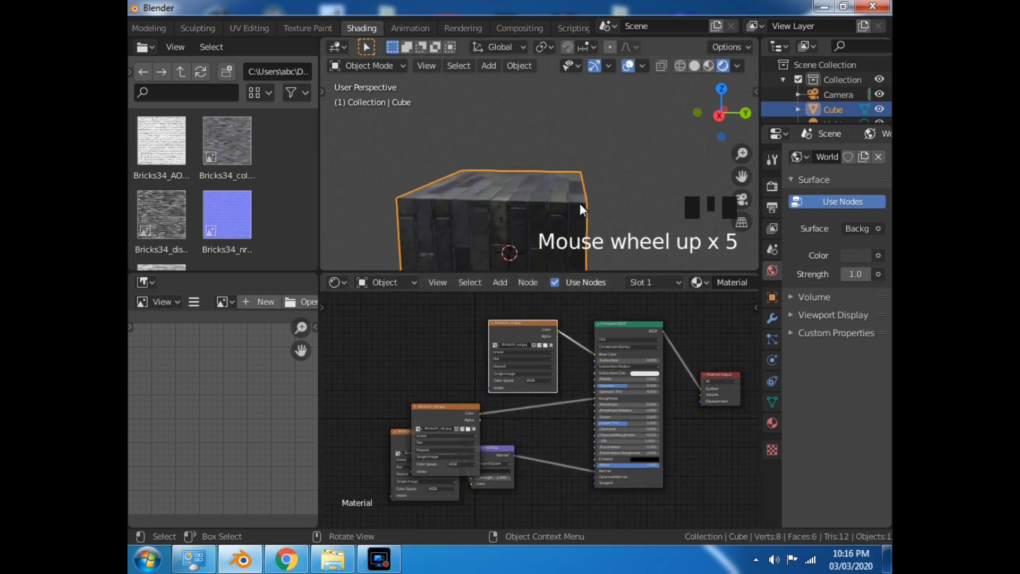
scroll(579, 203, down, 7)
middle_click(603, 210)
scroll(540, 211, up, 6)
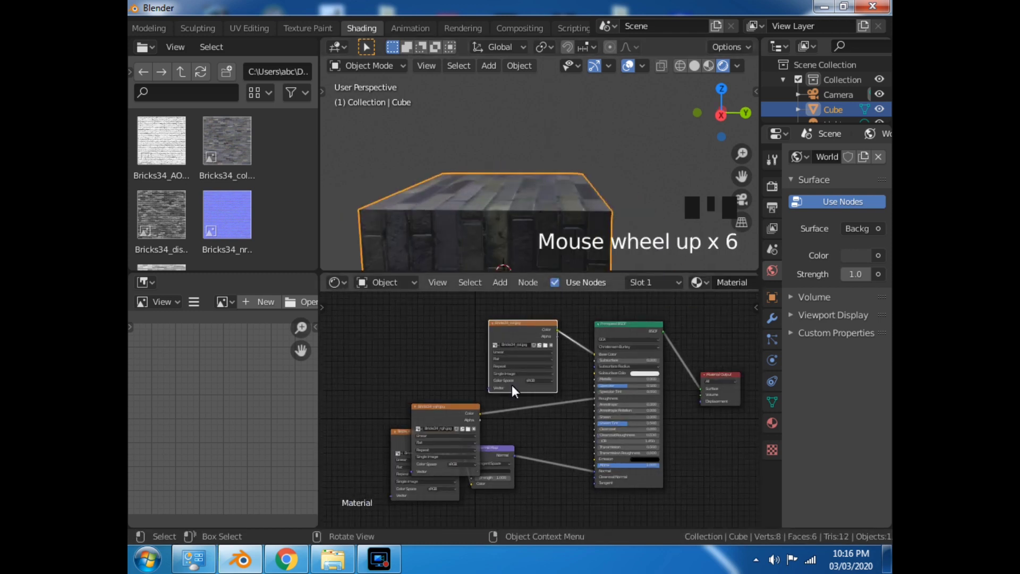
scroll(540, 409, up, 3)
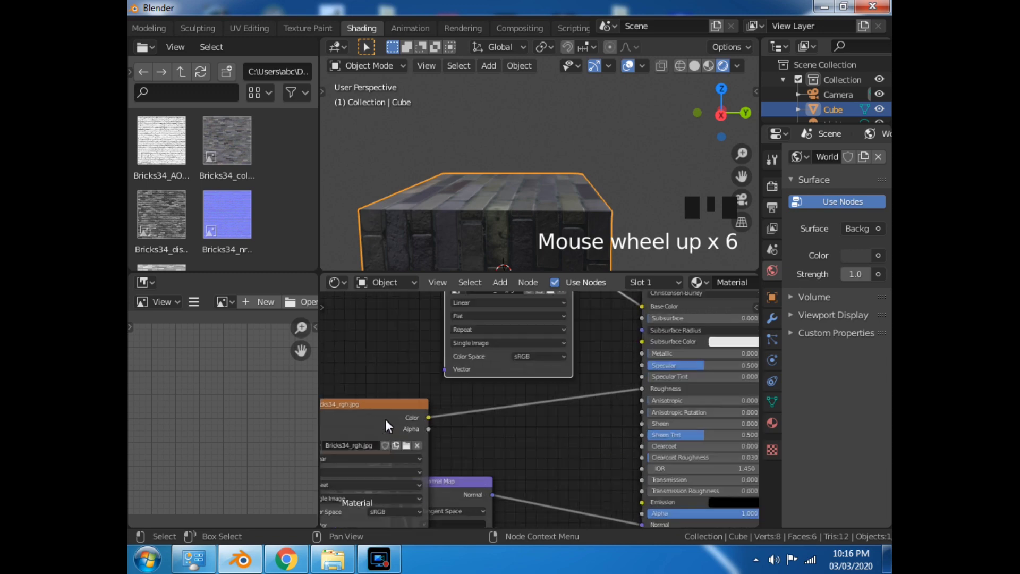
scroll(445, 397, up, 1)
scroll(461, 391, down, 3)
scroll(461, 391, up, 2)
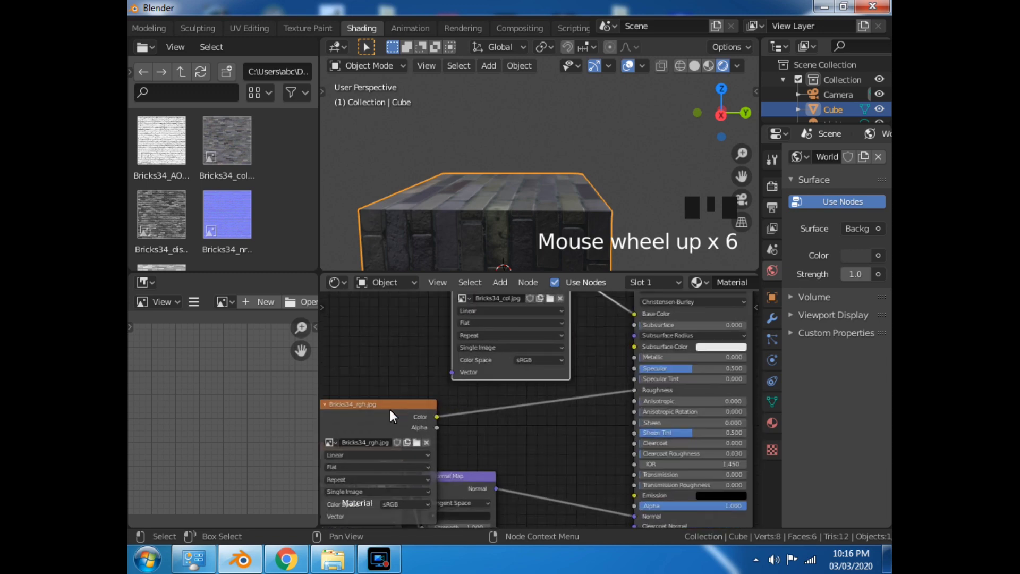
Step: Rearrange the color, roughness and normal texture nodes so that none of them overlap
drag(391, 416, 434, 400)
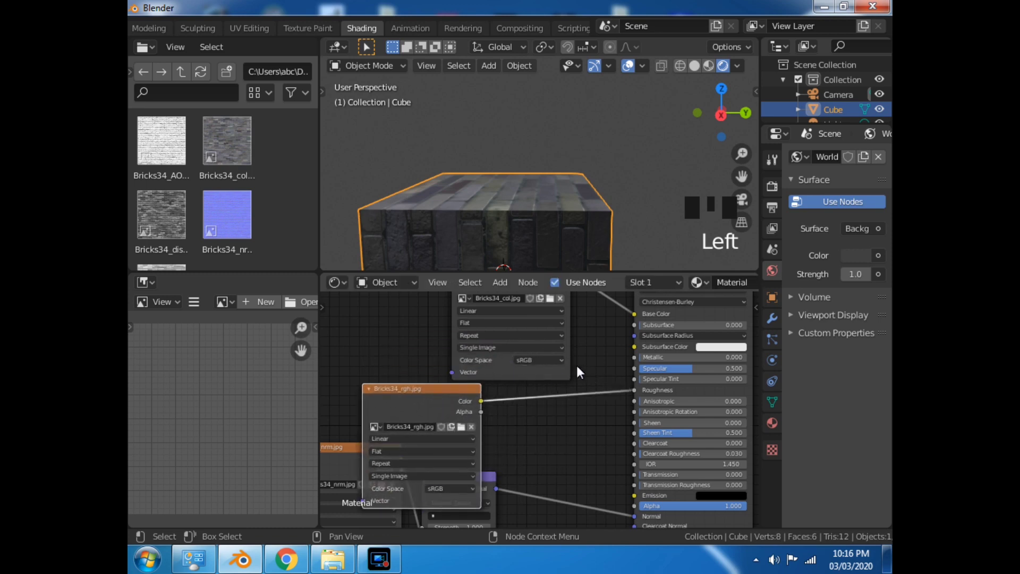
key(Home)
drag(527, 334, 530, 314)
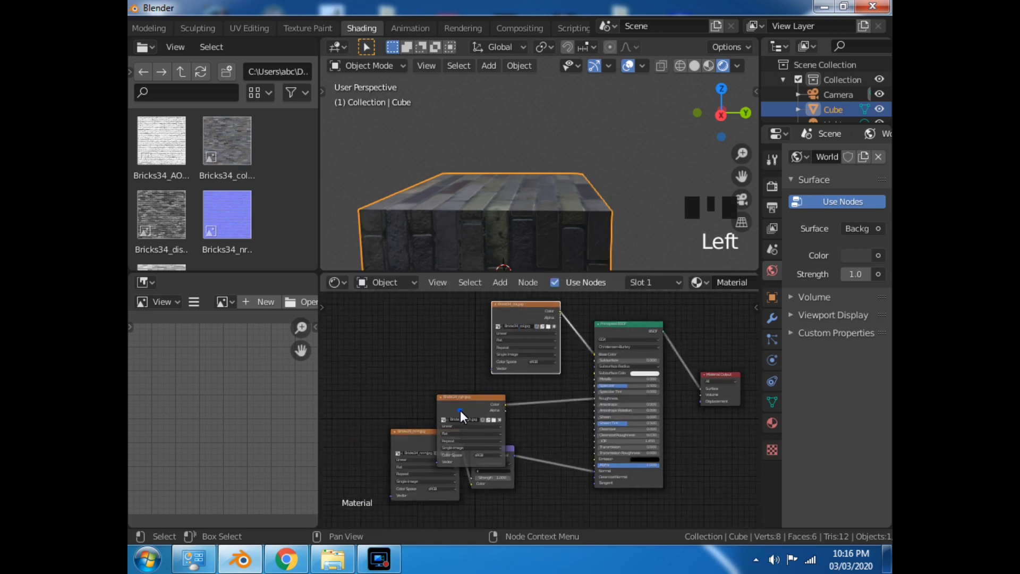
drag(460, 410, 455, 360)
click(409, 444)
drag(409, 444, 382, 455)
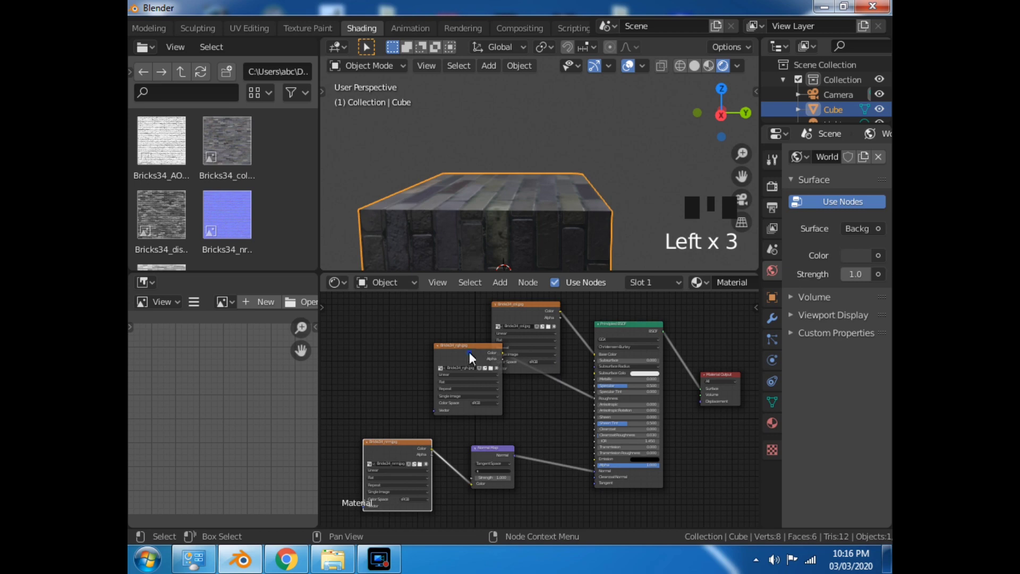
drag(470, 352, 446, 368)
scroll(588, 263, down, 2)
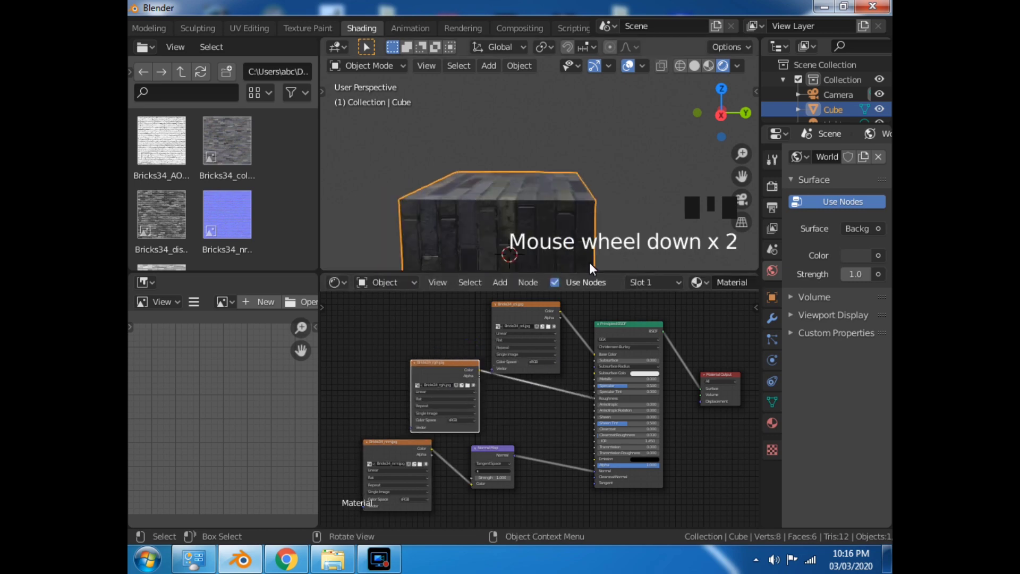
Step: Switch to the Layout workspace and display the textured cube in Rendered viewport shading
scroll(238, 25, up, 3)
click(224, 27)
click(709, 66)
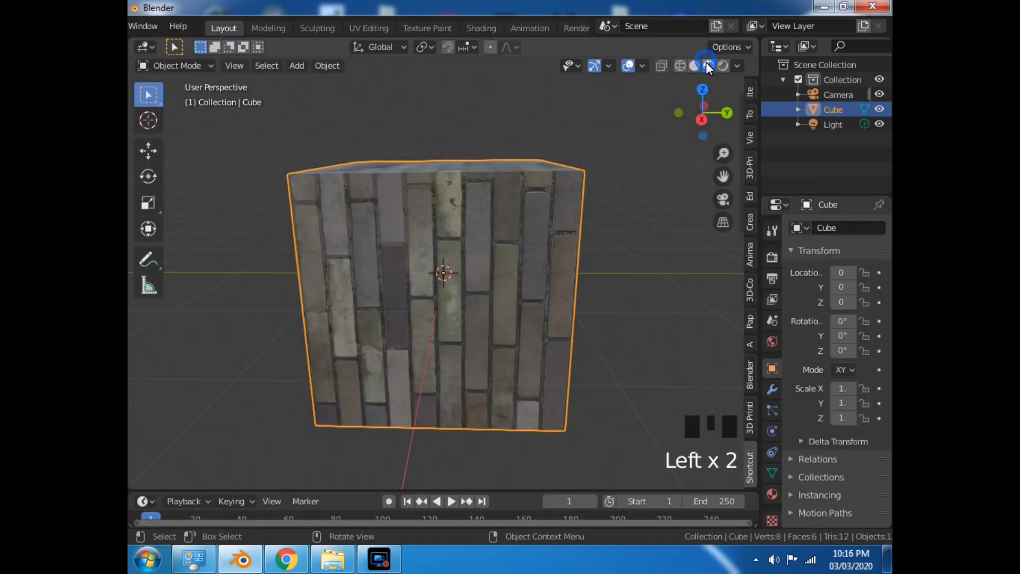
scroll(583, 282, up, 2)
click(723, 66)
scroll(551, 305, down, 4)
middle_drag(549, 302, 582, 261)
scroll(582, 264, up, 4)
scroll(582, 264, down, 4)
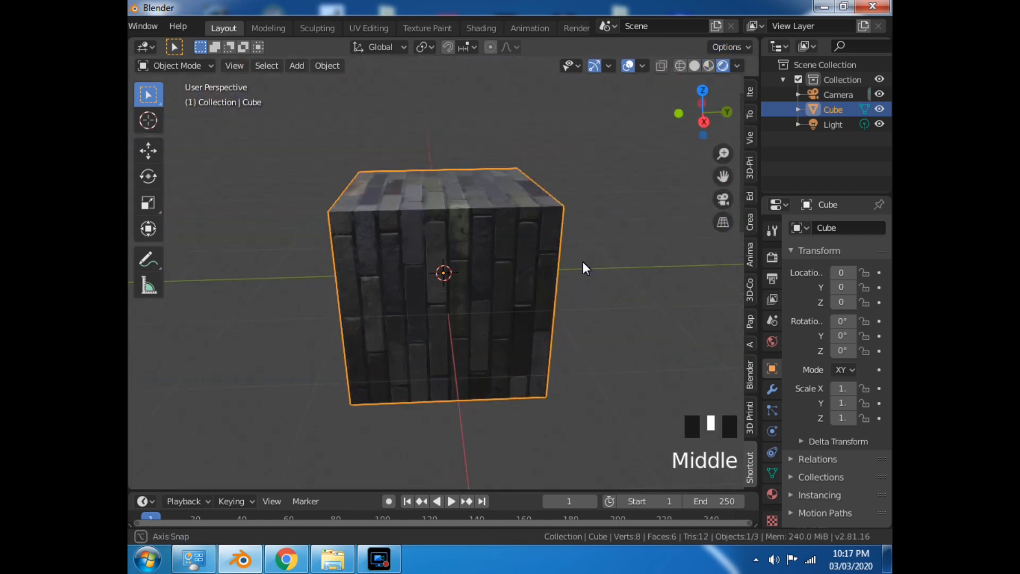
Step: Look through the camera and rotate the cube about the Z axis until one side faces the camera
click(723, 199)
scroll(569, 300, up, 5)
click(540, 298)
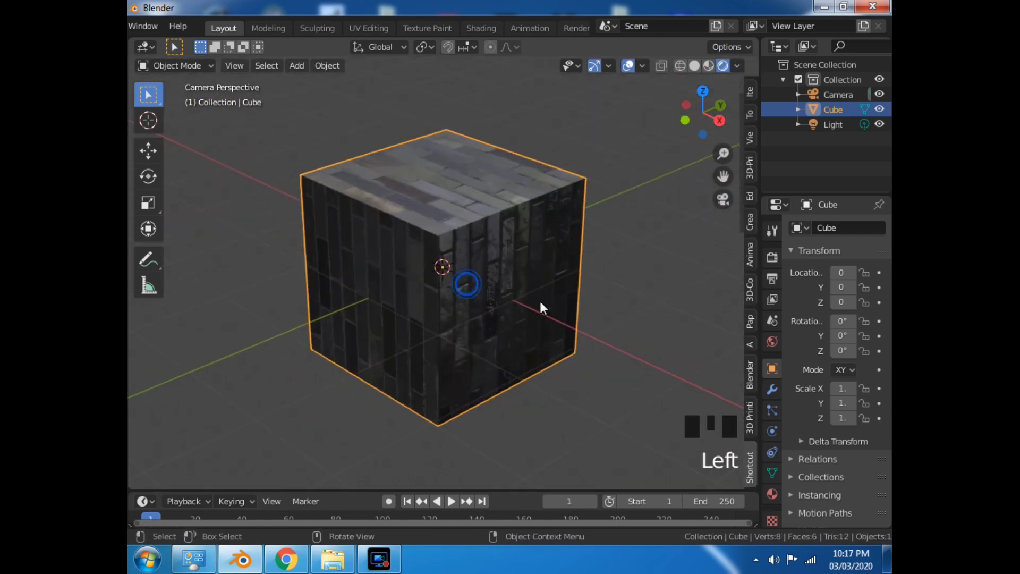
key(r)
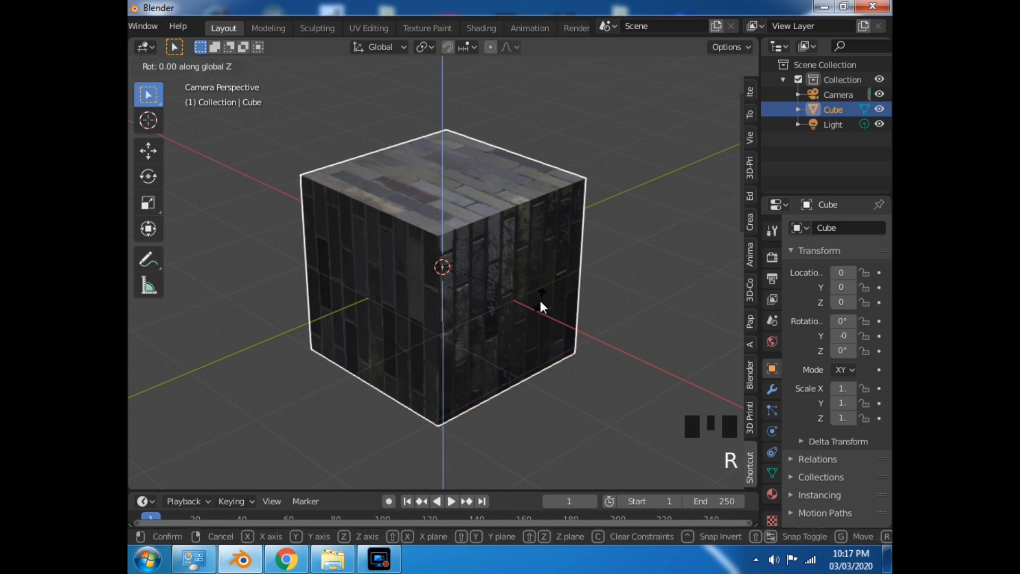
click(453, 287)
scroll(435, 290, down, 4)
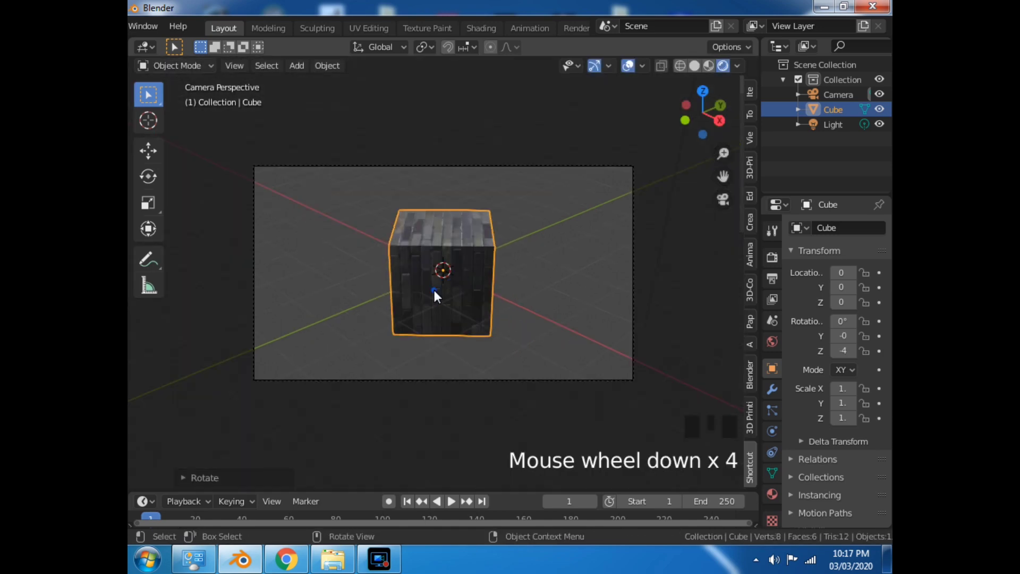
click(438, 267)
scroll(438, 267, up, 2)
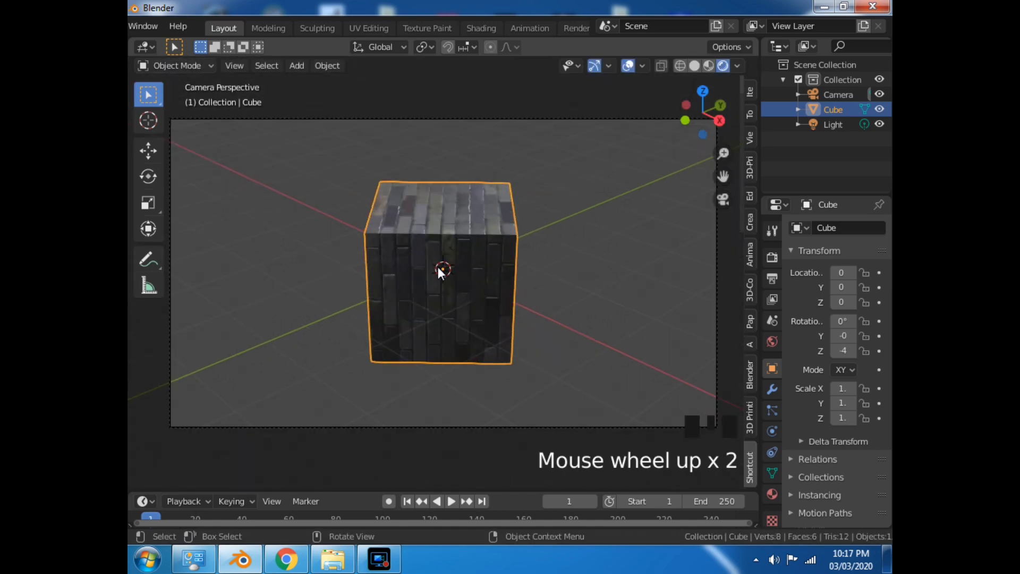
Step: Using the Transform tool, tilt the cube slightly and scale it to about 3 along X and Y so it fills the camera frame
click(150, 227)
drag(441, 322, 433, 297)
scroll(629, 271, down, 2)
drag(472, 254, 484, 289)
drag(443, 227, 444, 206)
mouse_move(480, 263)
mouse_down()
mouse_move(511, 270)
mouse_move(488, 262)
mouse_up()
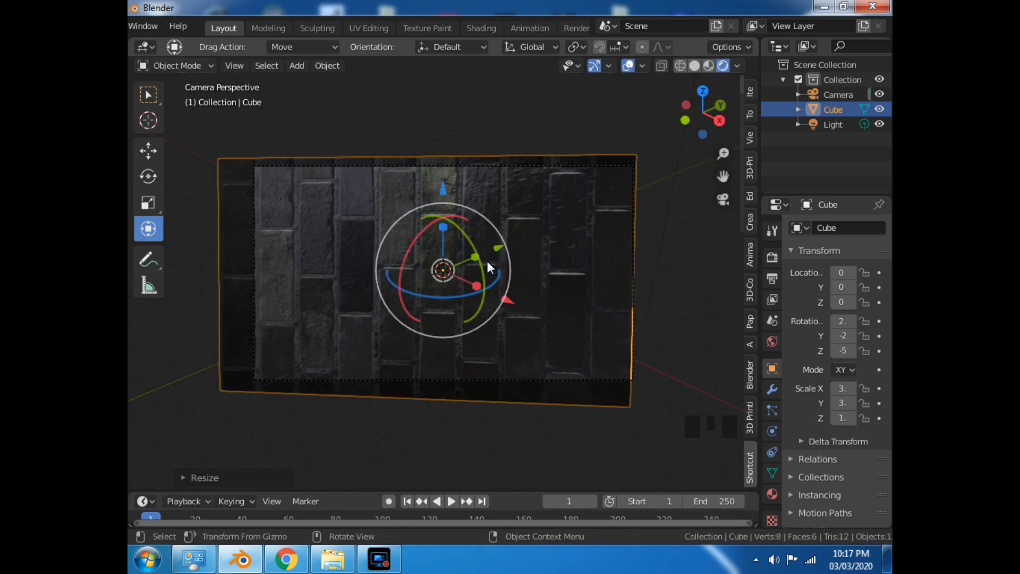
Step: Nudge the enlarged cube slightly along the X axis and deselect it
click(665, 275)
click(465, 286)
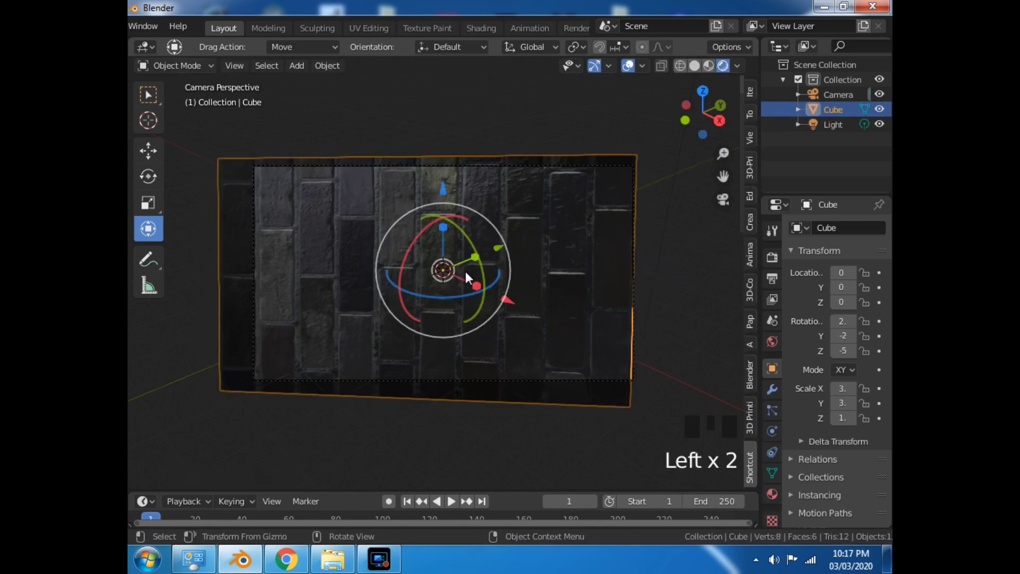
drag(507, 301, 512, 302)
click(674, 324)
scroll(517, 318, up, 2)
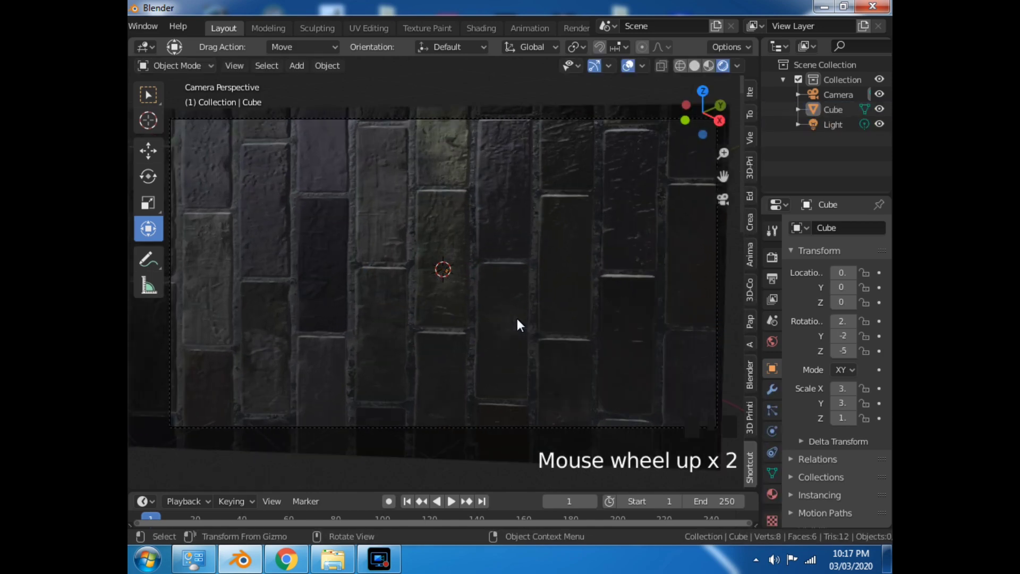
scroll(517, 317, down, 2)
Step: Enter Edit Mode on the cube and delete the face that faces the camera
click(202, 66)
click(177, 100)
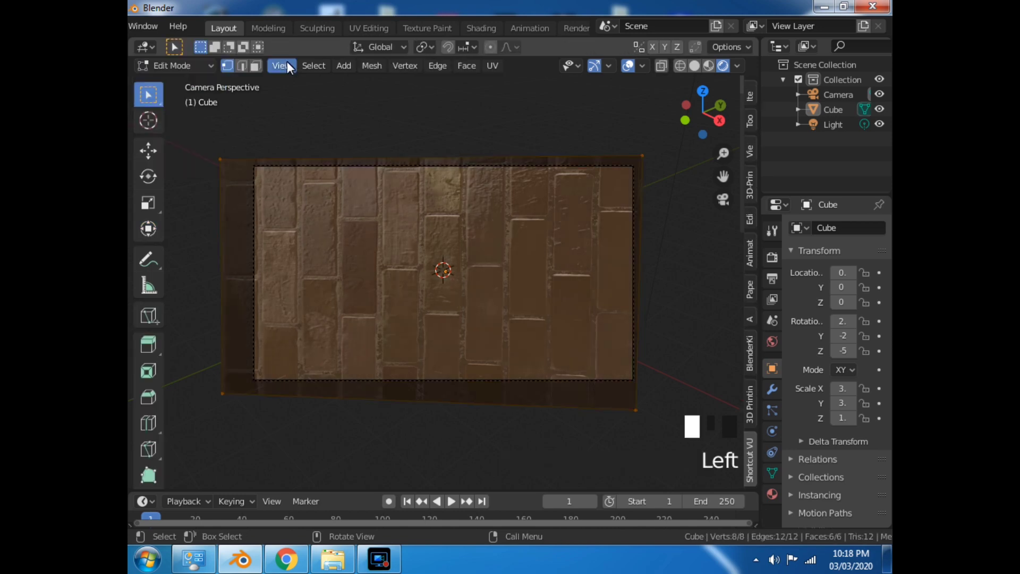
click(255, 65)
click(388, 244)
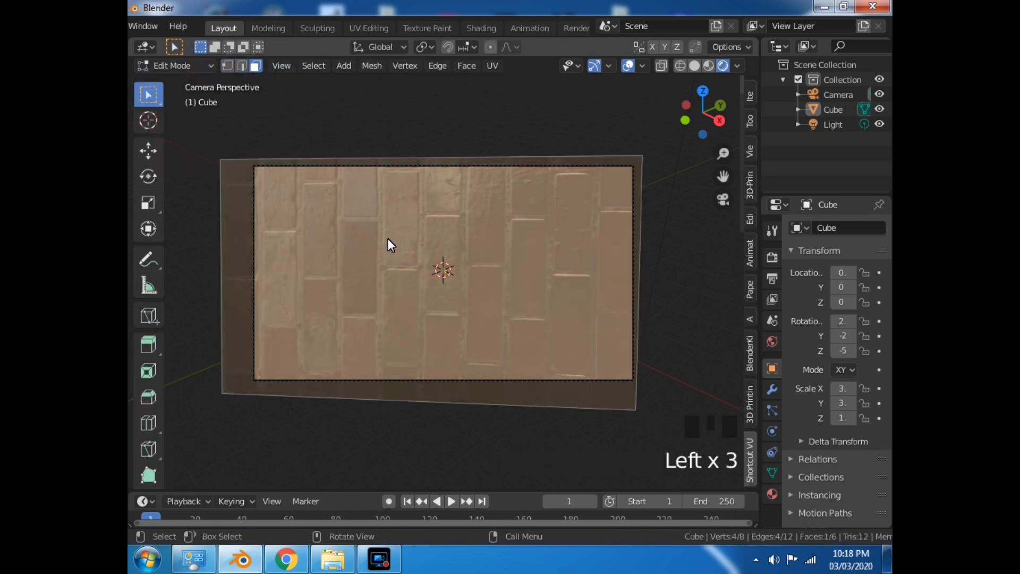
key(x)
click(489, 183)
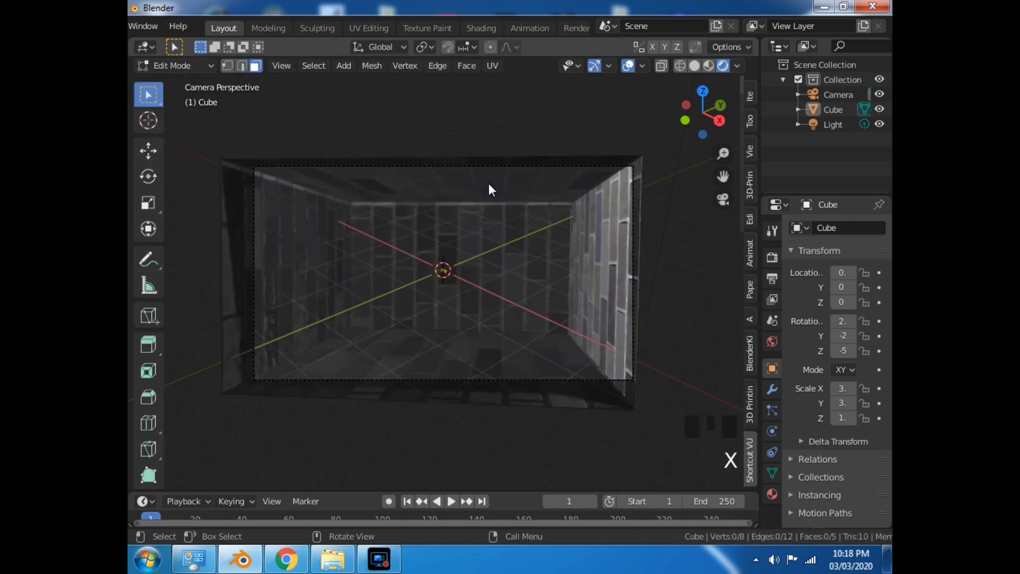
Step: Examine the brick interior of the opened cube from the camera view
scroll(658, 298, up, 4)
scroll(633, 281, down, 6)
middle_drag(618, 270, 619, 260)
click(723, 199)
scroll(648, 250, up, 2)
scroll(646, 249, up, 1)
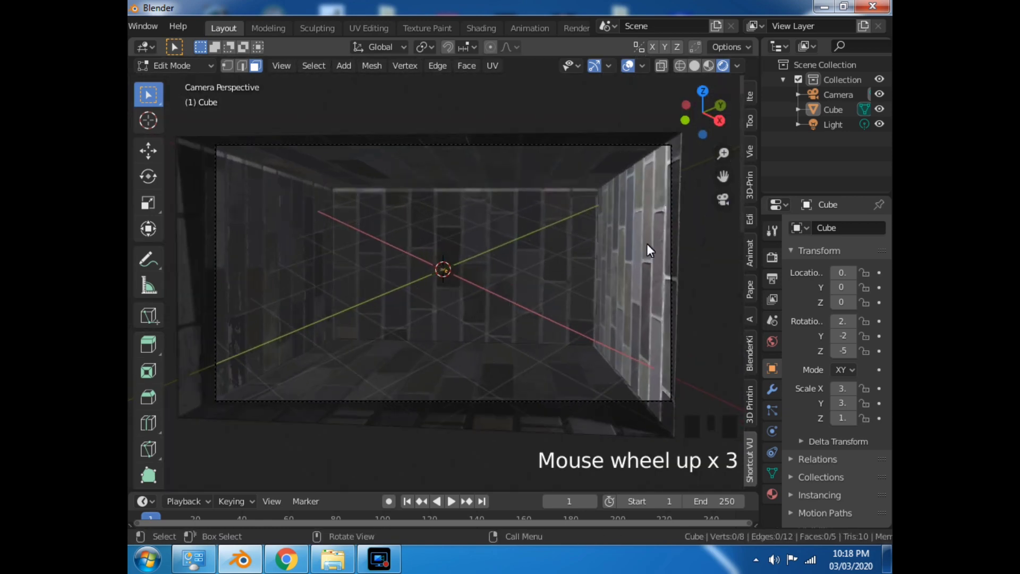
scroll(653, 244, down, 1)
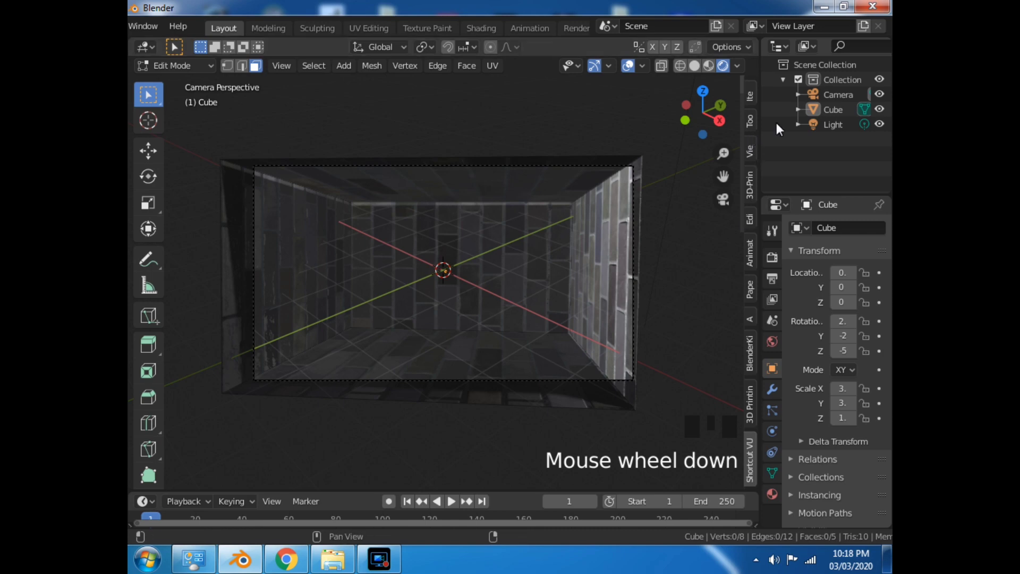
Step: Return to Object Mode and make the camera the active object
click(833, 94)
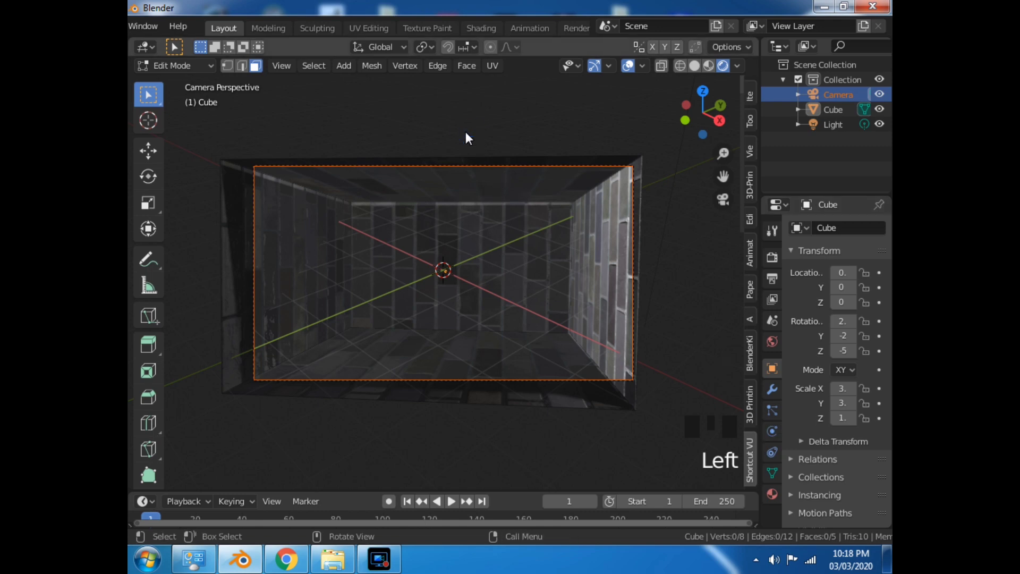
click(184, 67)
click(183, 81)
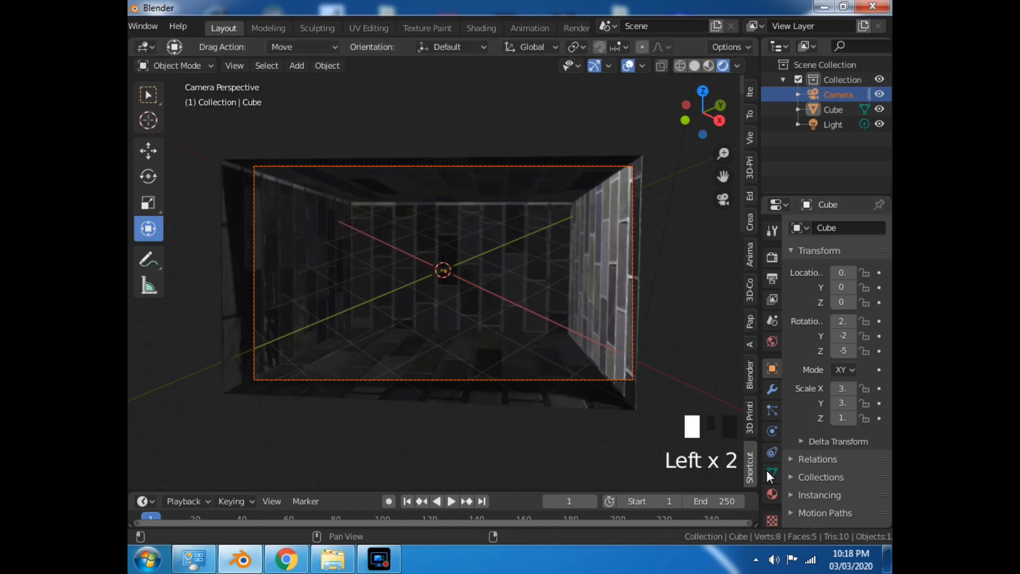
click(673, 110)
click(828, 95)
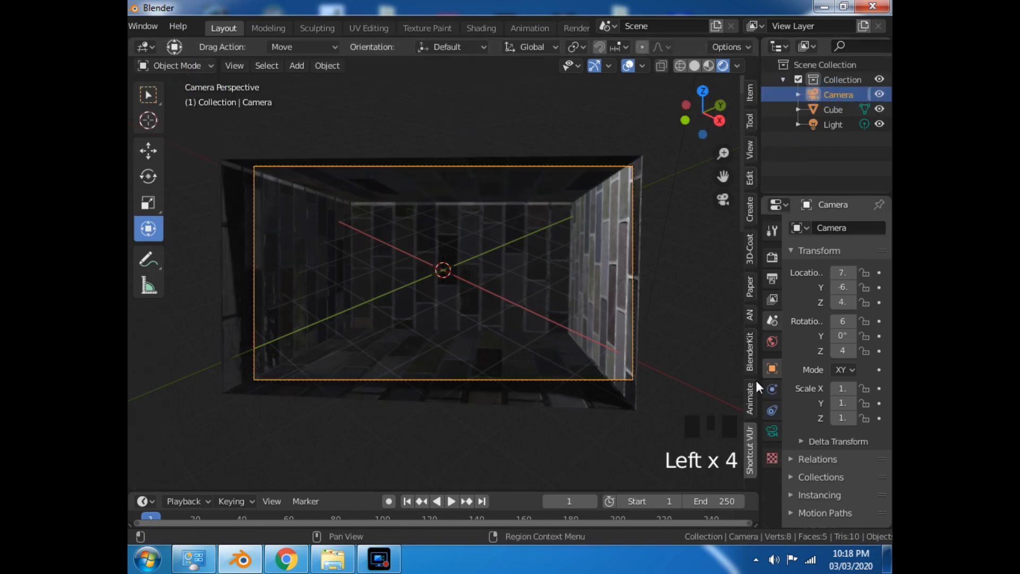
Step: Set the camera lens Shift Y to -0.02
click(772, 431)
click(835, 355)
click(835, 356)
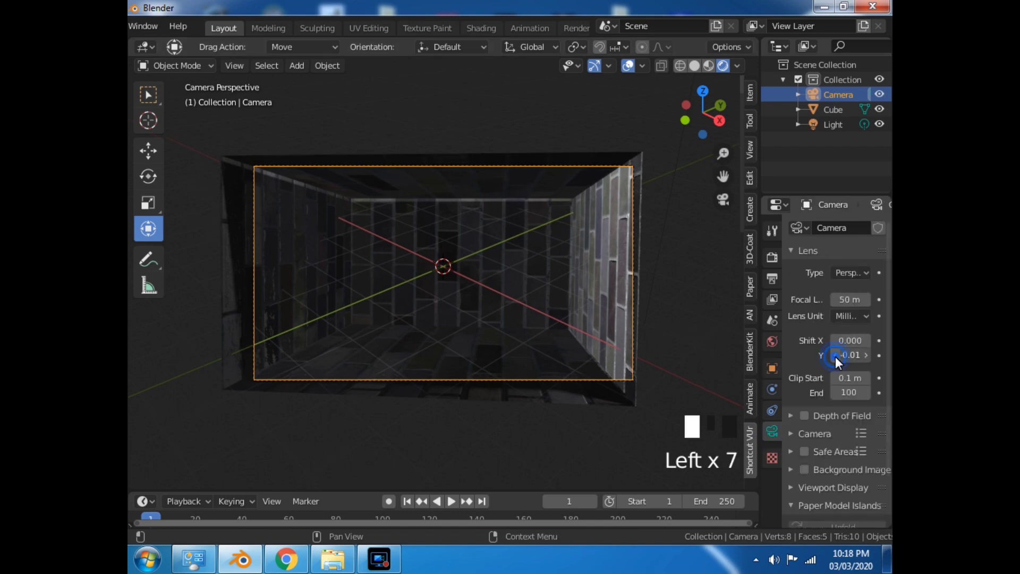
click(835, 355)
click(865, 357)
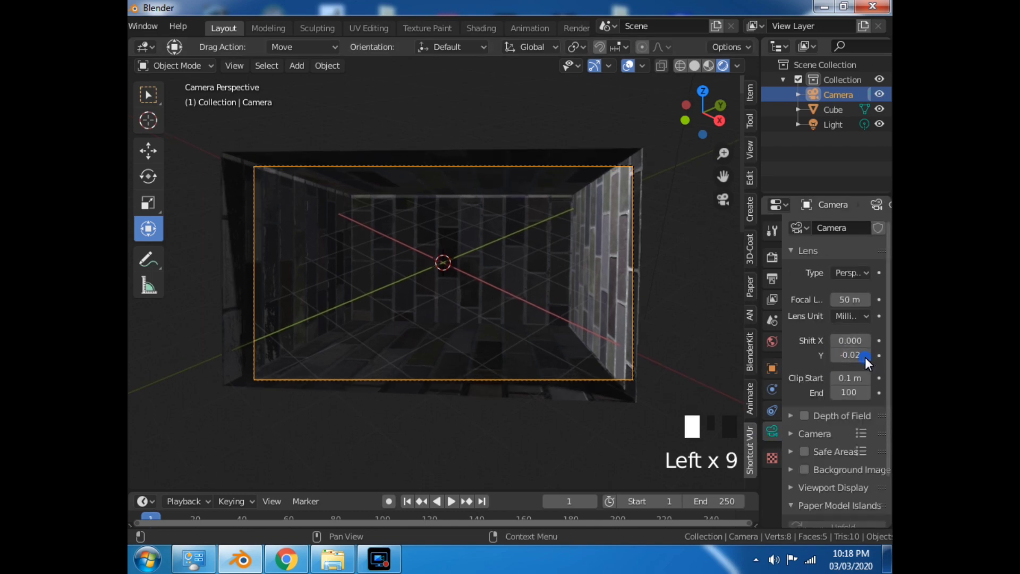
click(865, 357)
click(835, 356)
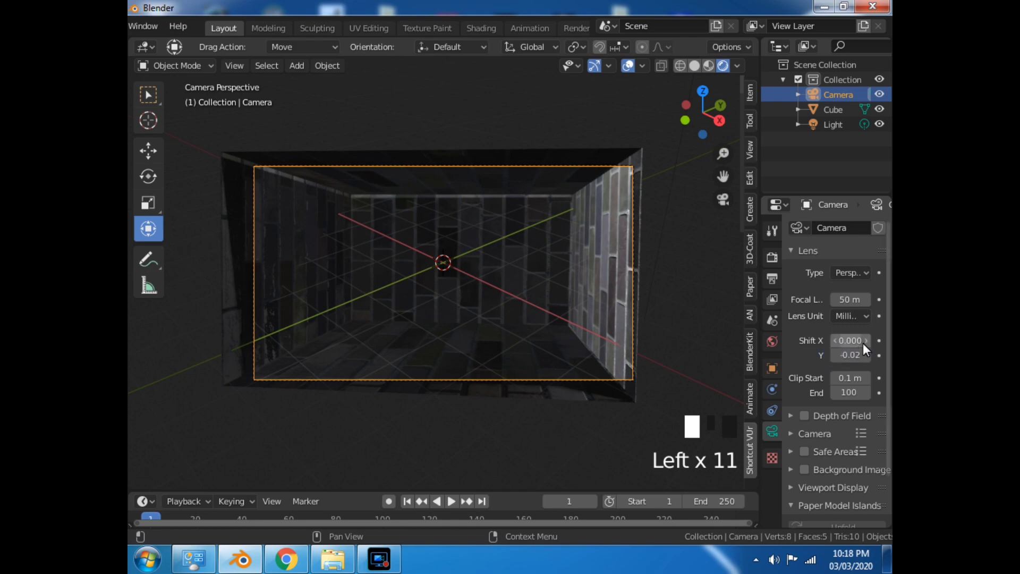
Step: Set the camera lens Shift X to -0.04 and check how the brick room is framed
click(837, 342)
click(836, 342)
click(836, 342)
click(836, 343)
click(836, 342)
click(836, 343)
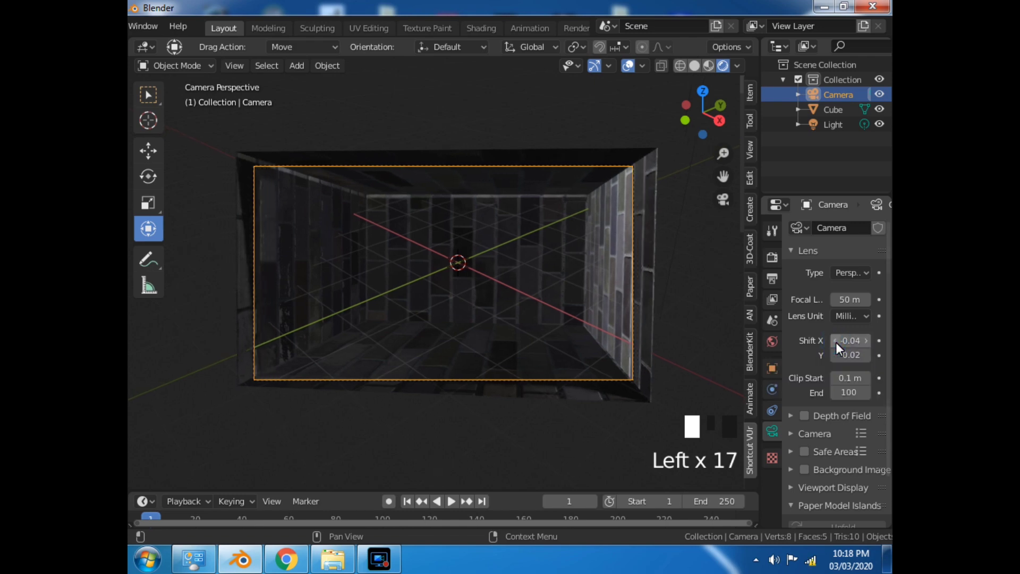
scroll(664, 267, up, 3)
scroll(673, 226, down, 3)
scroll(674, 228, up, 2)
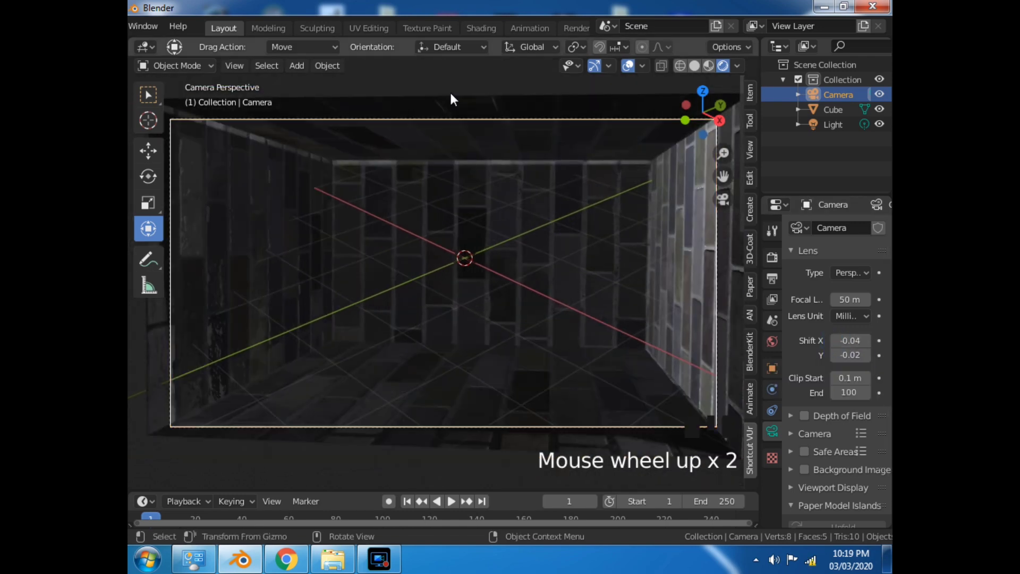
Step: Deselect the camera and hide the viewport overlays to view the brick room without grid and axis lines
click(593, 79)
click(628, 66)
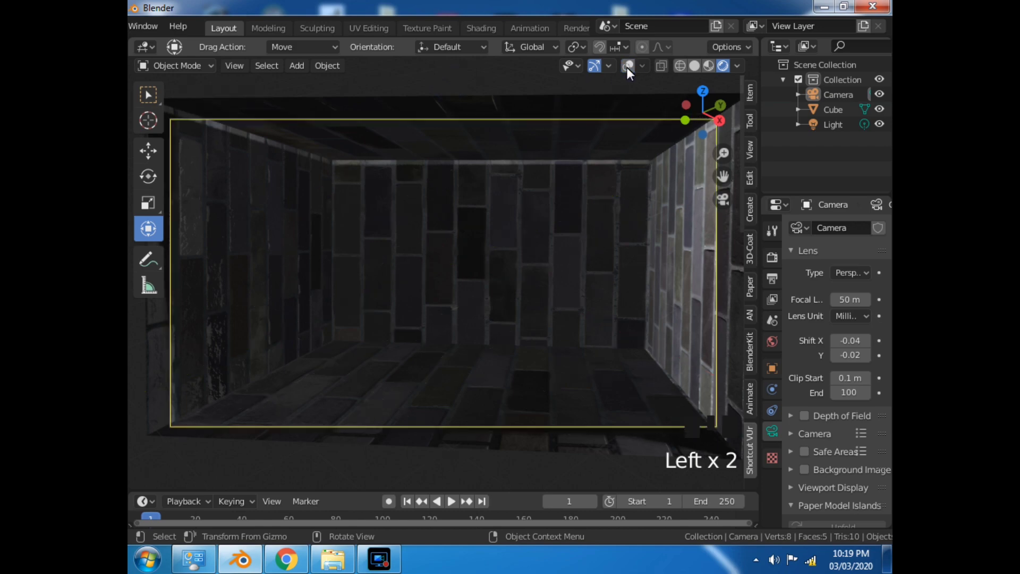
scroll(559, 160, down, 2)
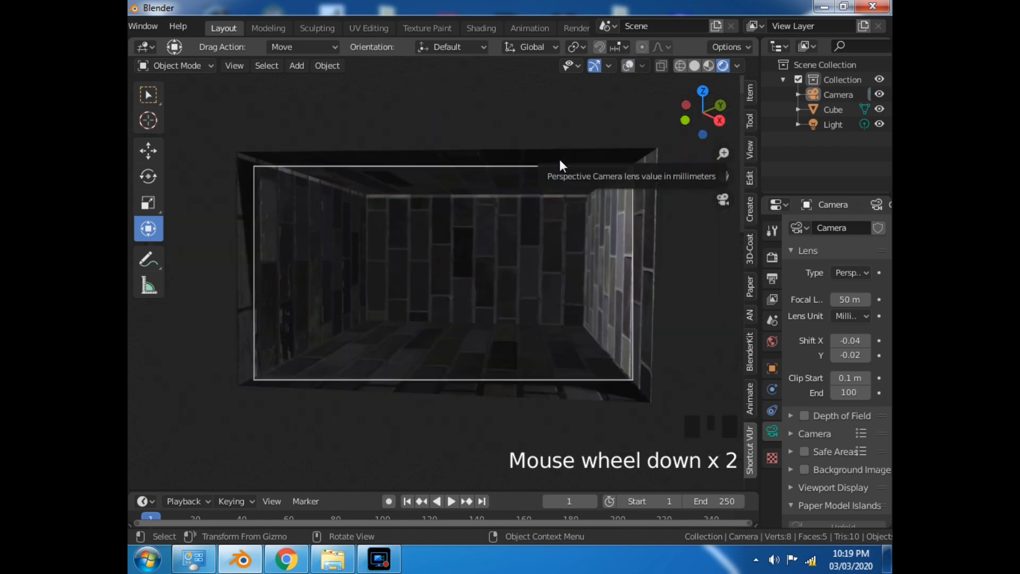
scroll(559, 166, up, 1)
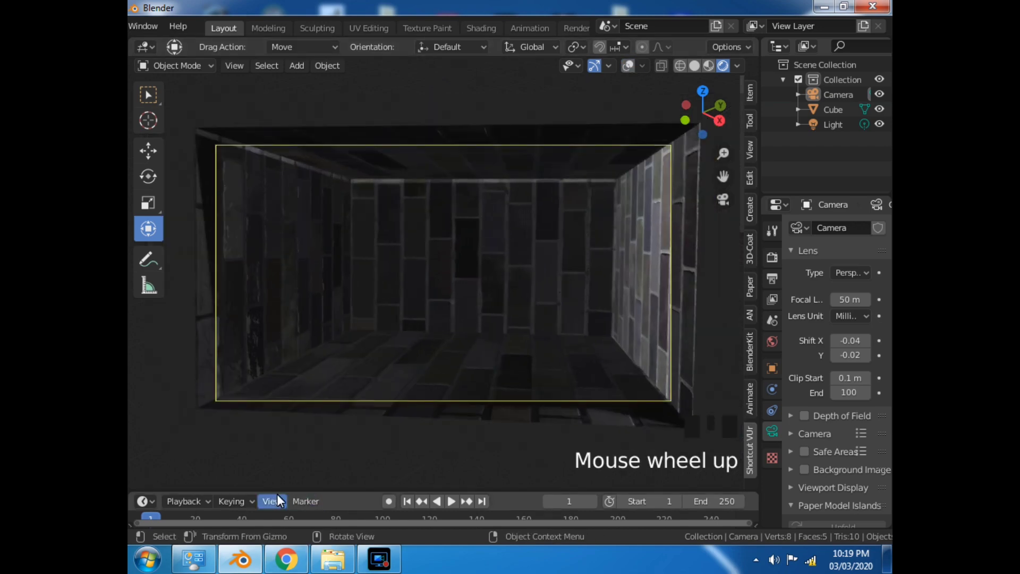
Step: Select the cube, change to the Select Box tool and turn the viewport overlays back on
click(728, 336)
click(419, 126)
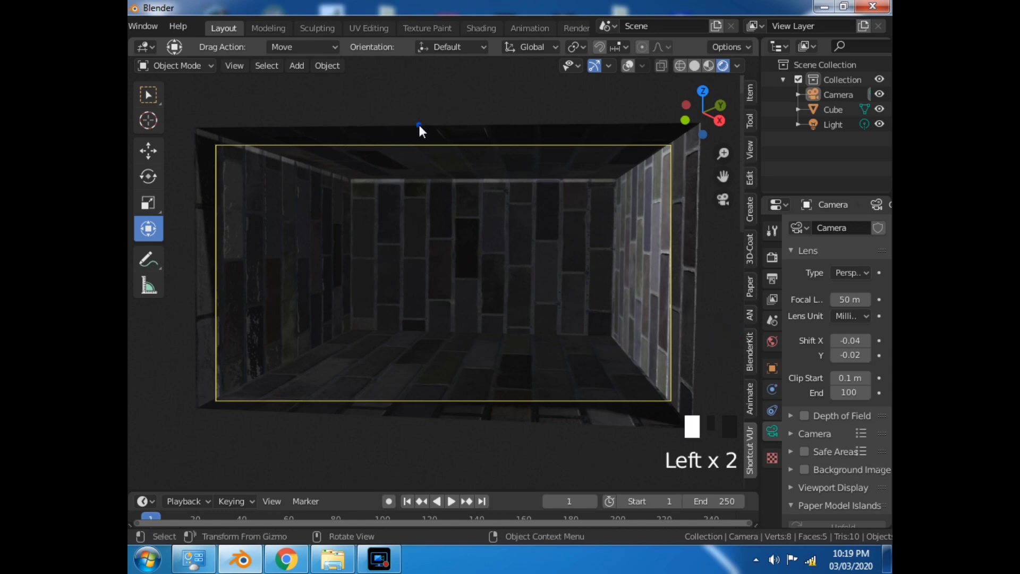
click(241, 125)
click(144, 96)
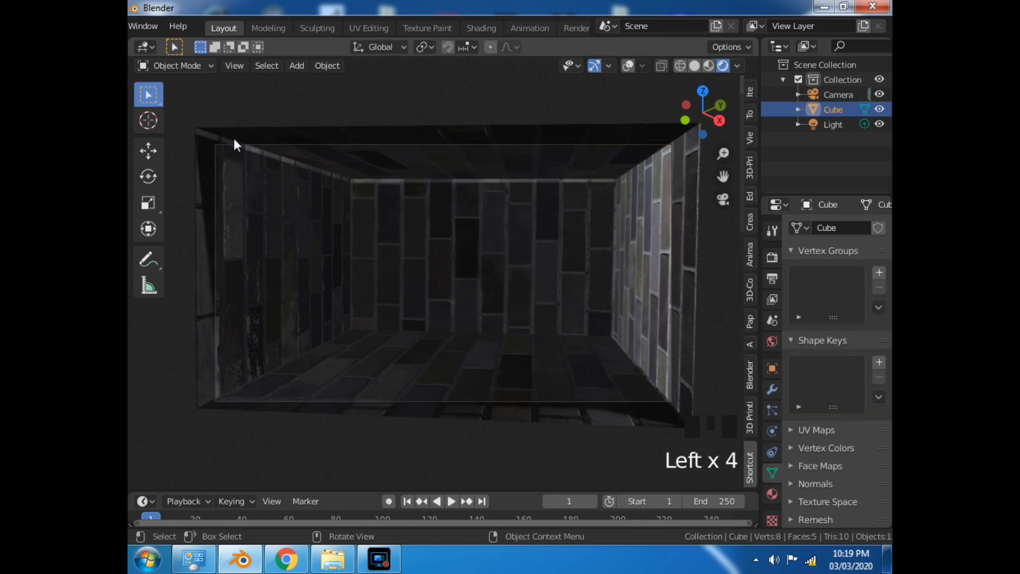
click(243, 126)
scroll(243, 126, down, 2)
click(400, 372)
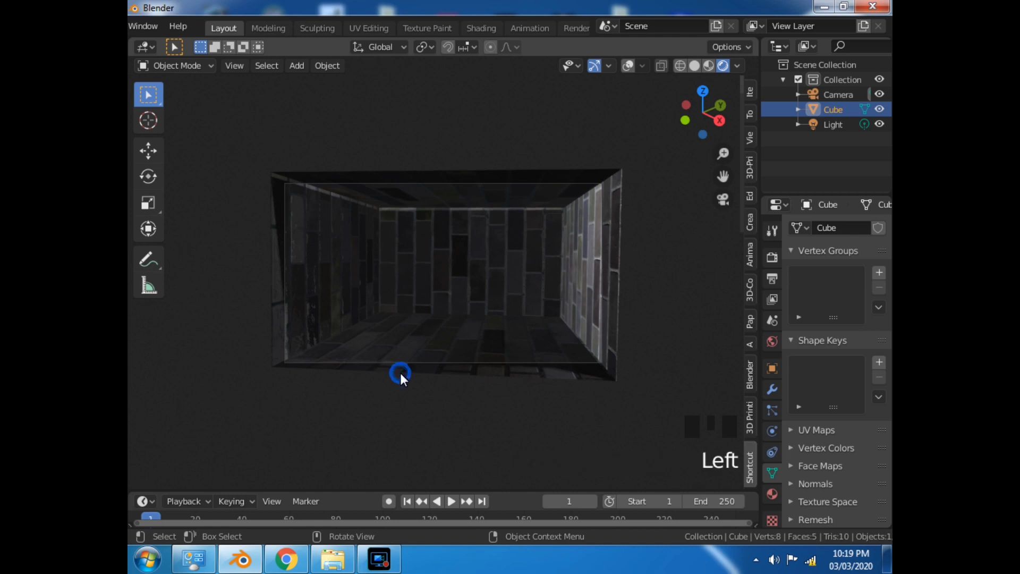
click(281, 173)
click(628, 65)
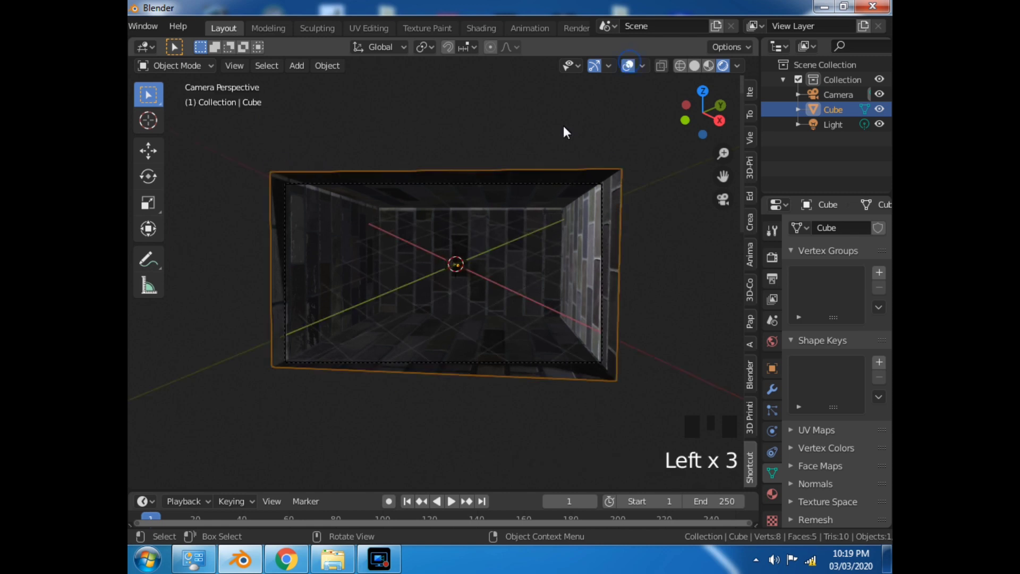
scroll(658, 165, up, 2)
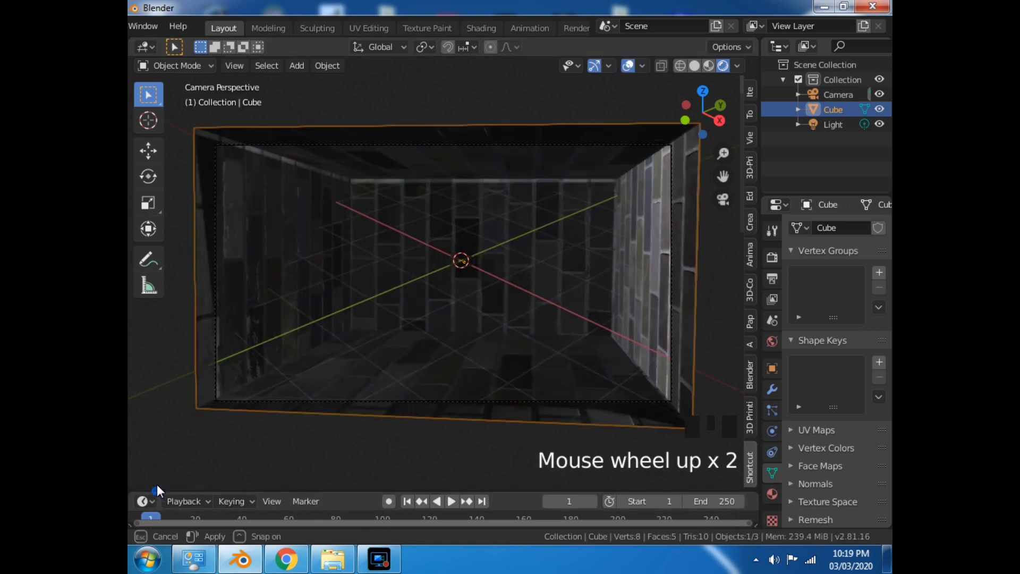
Step: Enlarge the timeline area to about half the window height and change it to a UV Editor
drag(157, 491, 183, 348)
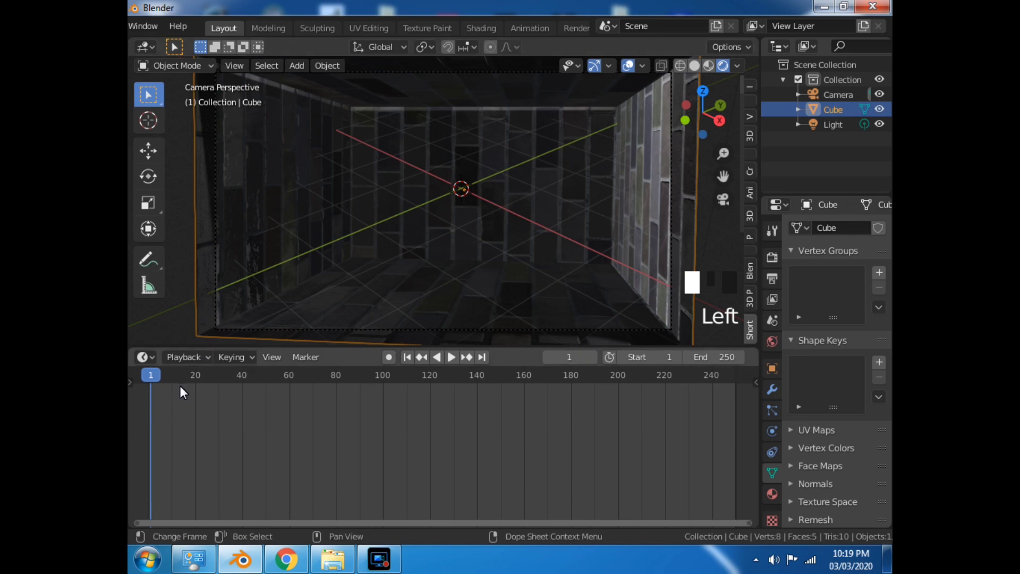
scroll(295, 294, down, 2)
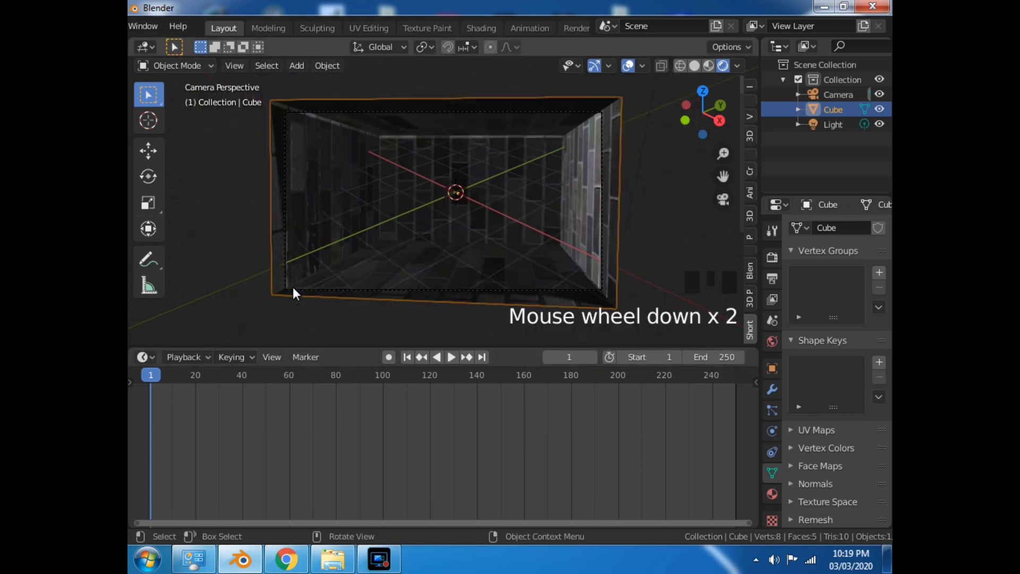
drag(213, 348, 159, 278)
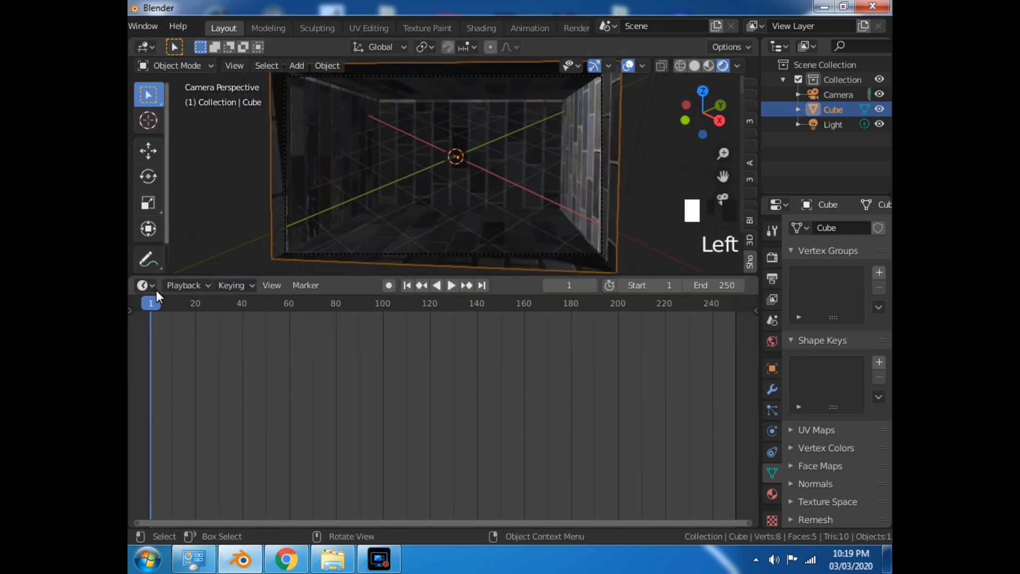
click(154, 287)
click(145, 287)
click(146, 284)
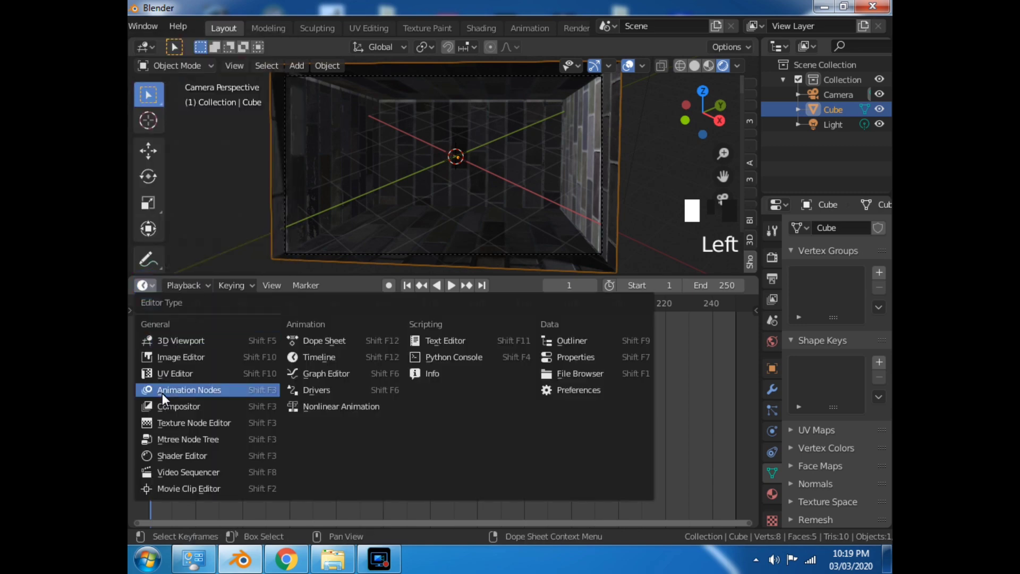
click(175, 374)
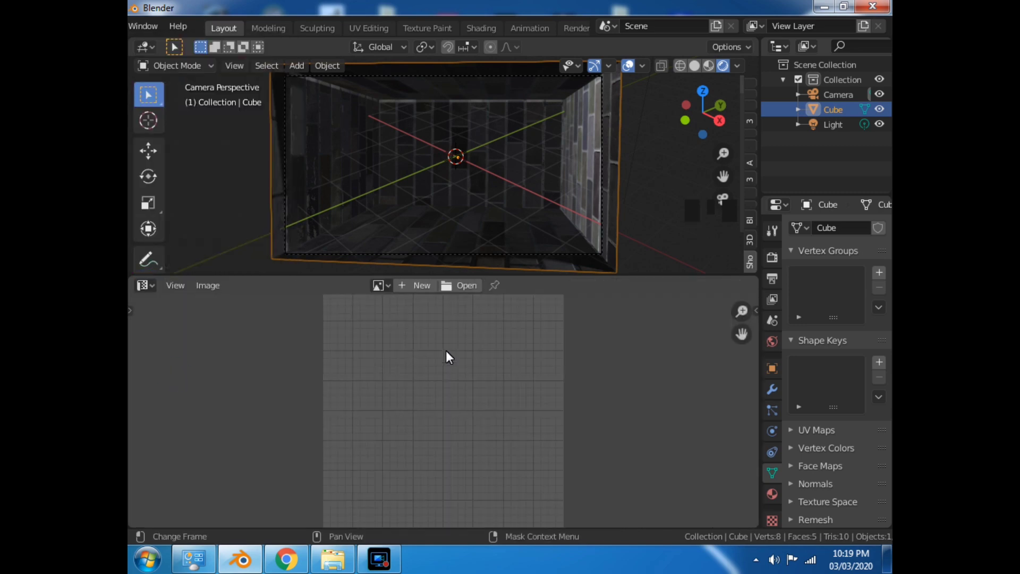
Step: Put the cube in Edit Mode and select all of its faces to show their UV layout over the brick image
click(181, 66)
click(178, 98)
scroll(492, 122, down, 1)
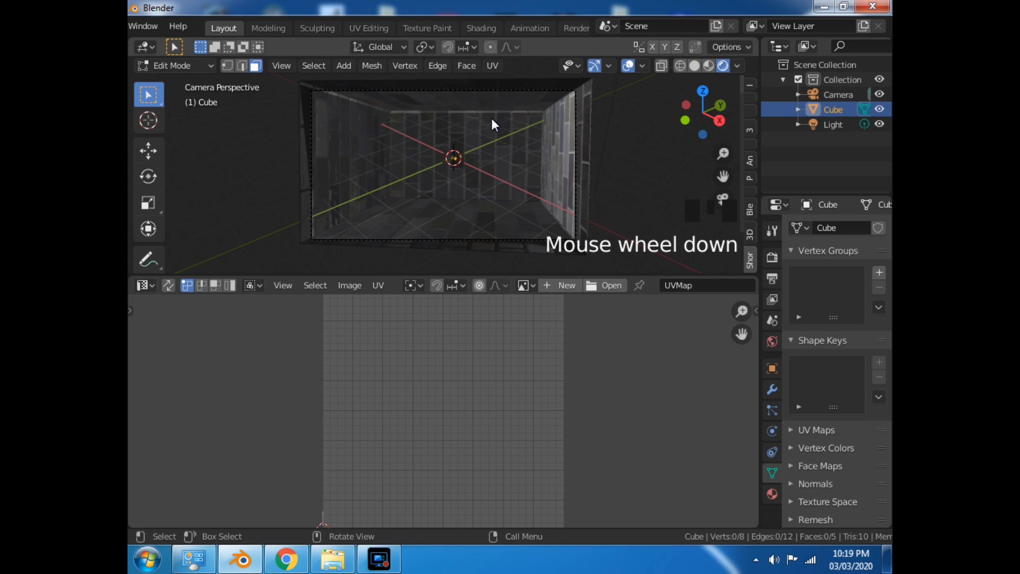
click(446, 101)
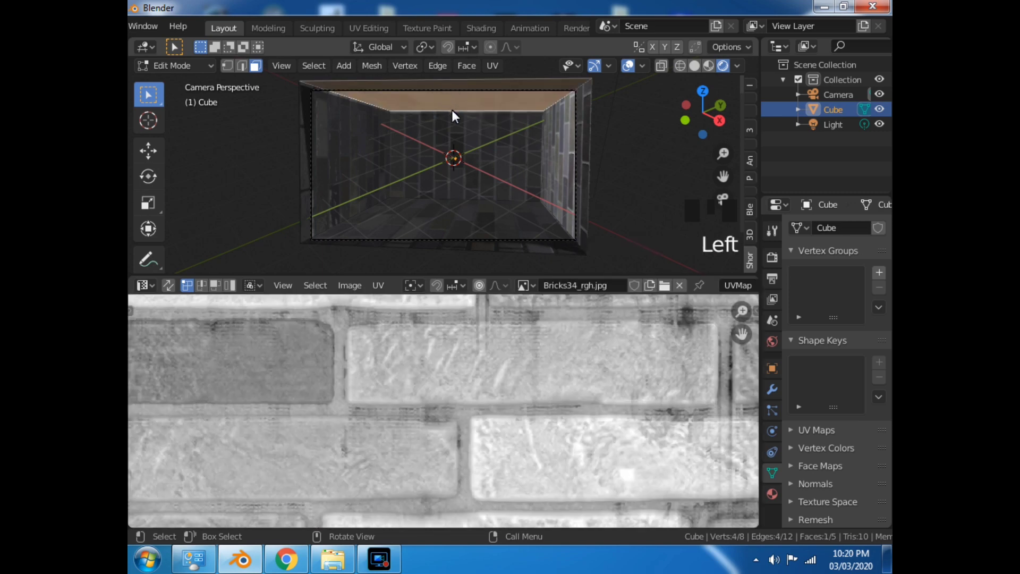
key(a)
key(a)
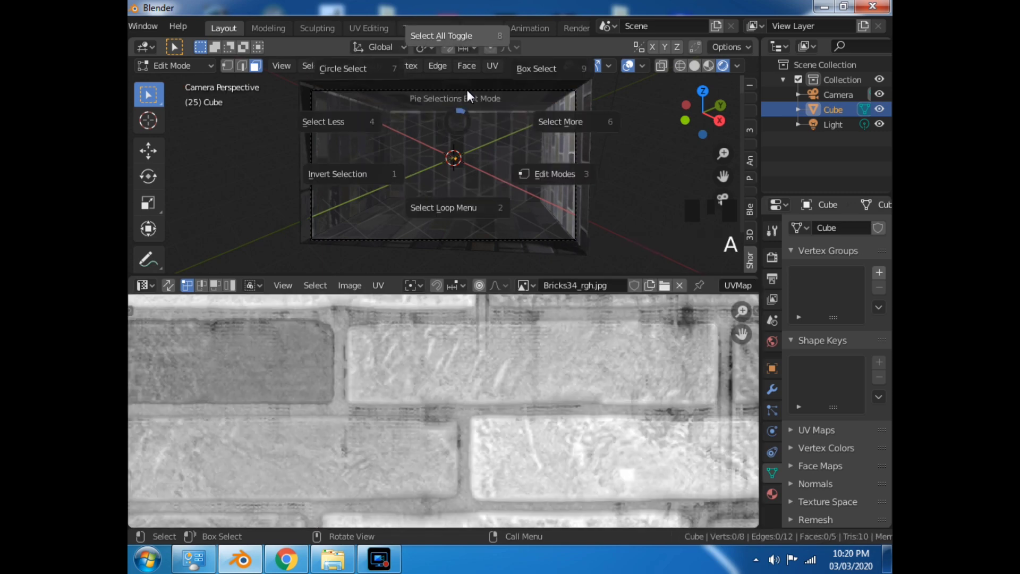
click(614, 193)
click(611, 204)
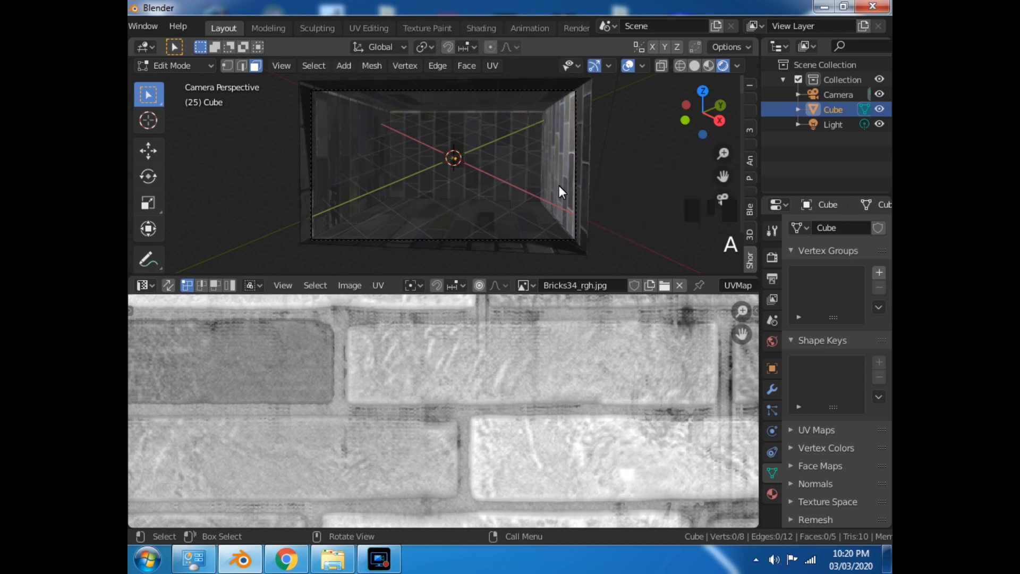
key(space)
key(a)
click(528, 105)
scroll(563, 172, down, 1)
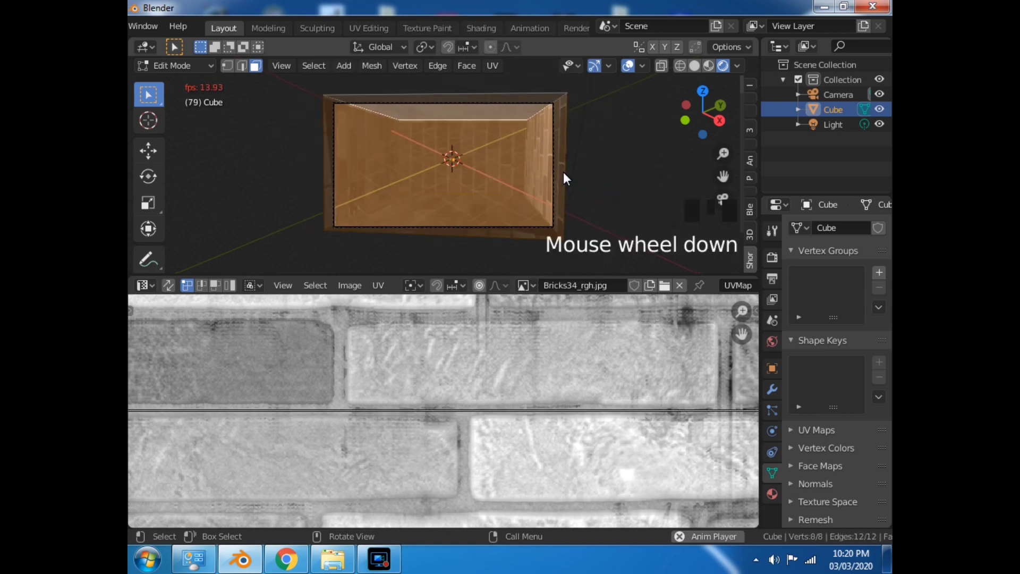
scroll(413, 371, down, 15)
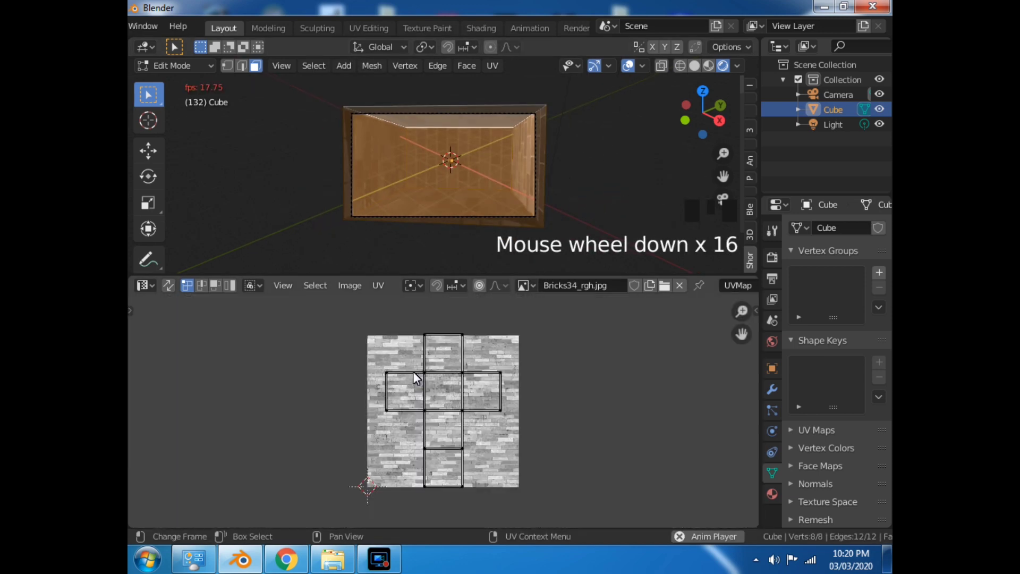
Step: Select all the UVs and scale them up well beyond the brick image so the bricks repeat smaller, then deselect the cube's faces
click(129, 313)
click(149, 371)
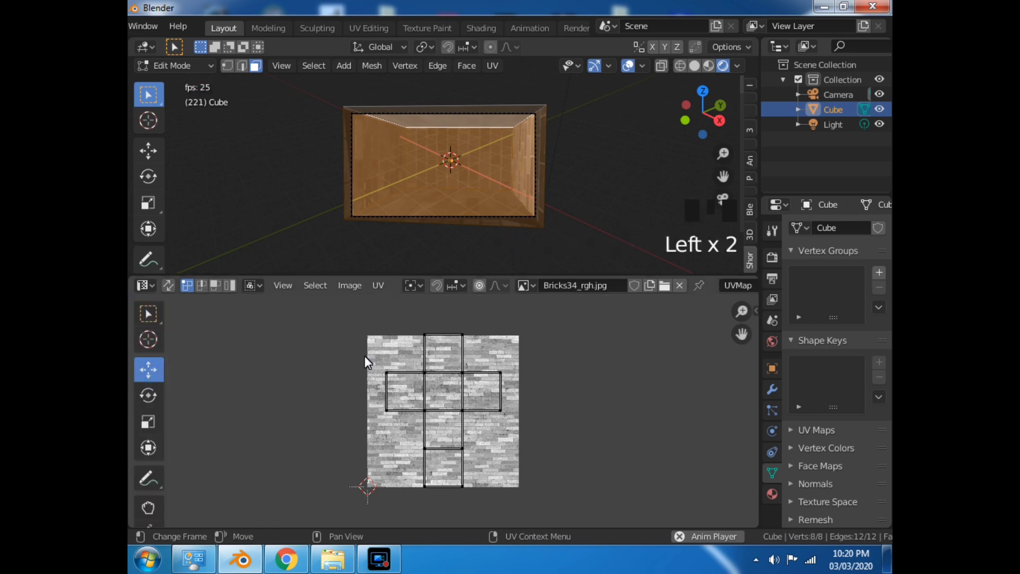
key(b)
drag(357, 333, 563, 499)
key(s)
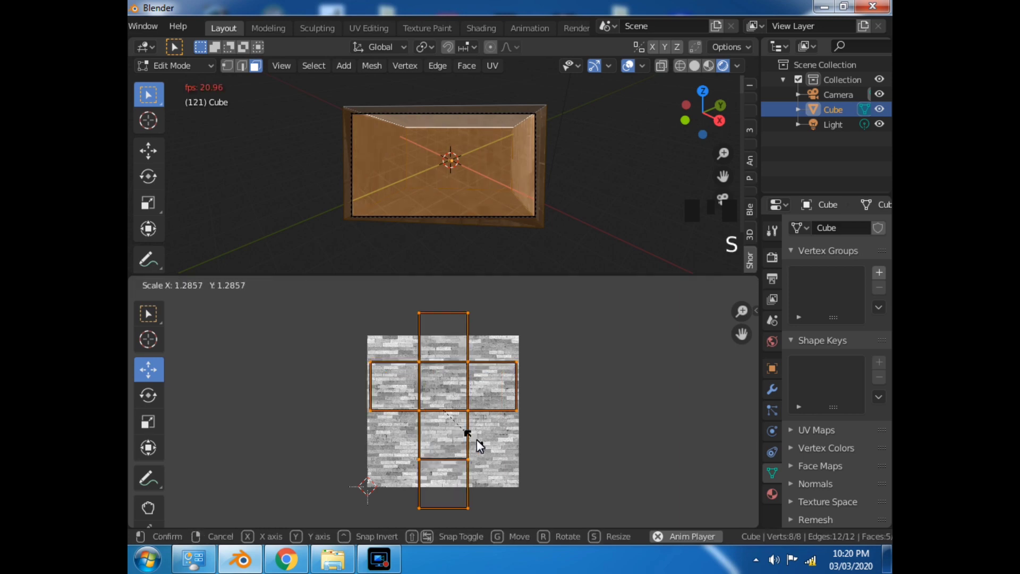
click(529, 452)
click(585, 407)
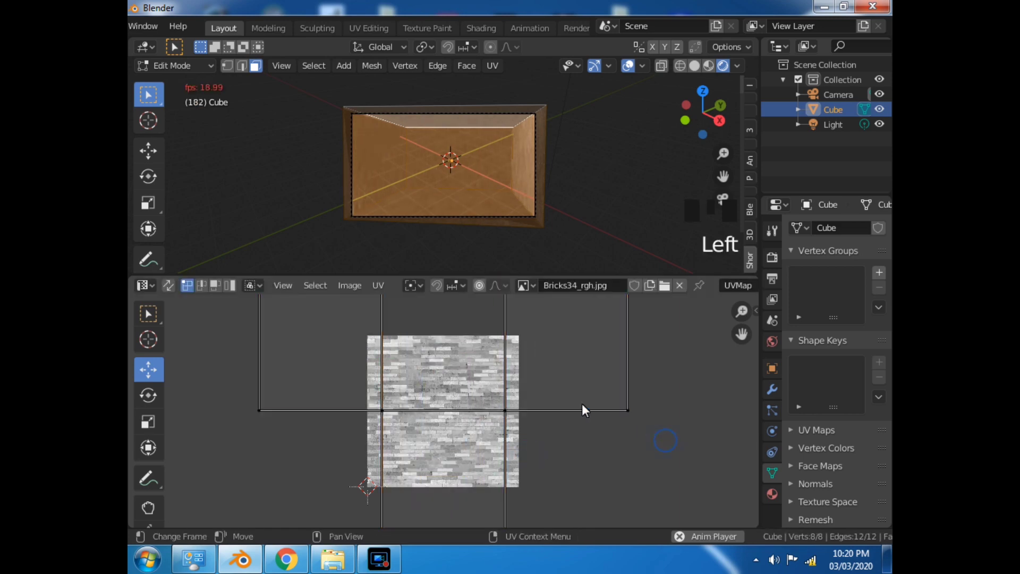
scroll(582, 393, down, 2)
click(598, 168)
scroll(570, 170, up, 4)
scroll(570, 170, down, 2)
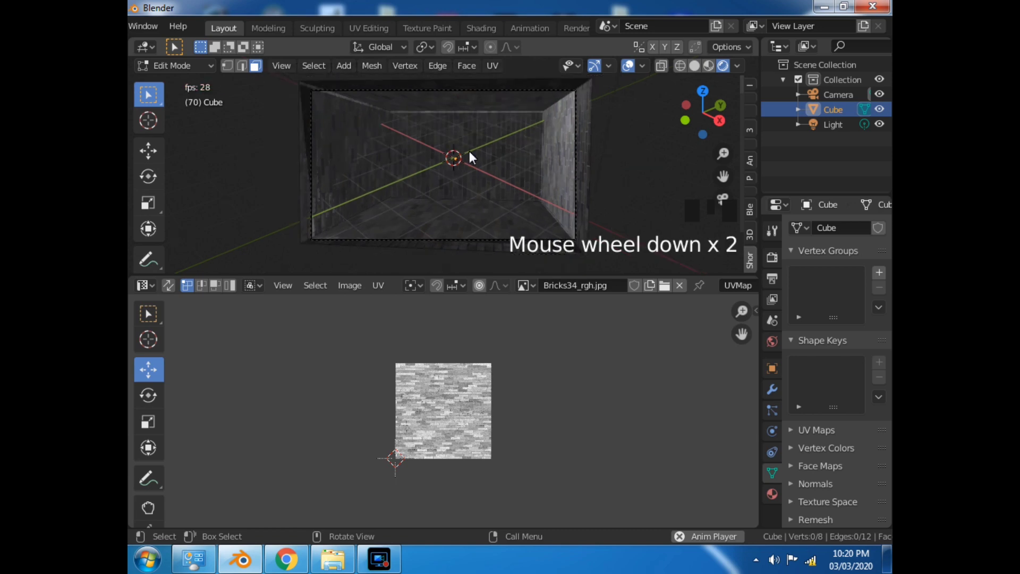
Step: Change the UV Editor back to a Timeline, stop the animation playback and shrink the timeline area to a thin strip
click(144, 285)
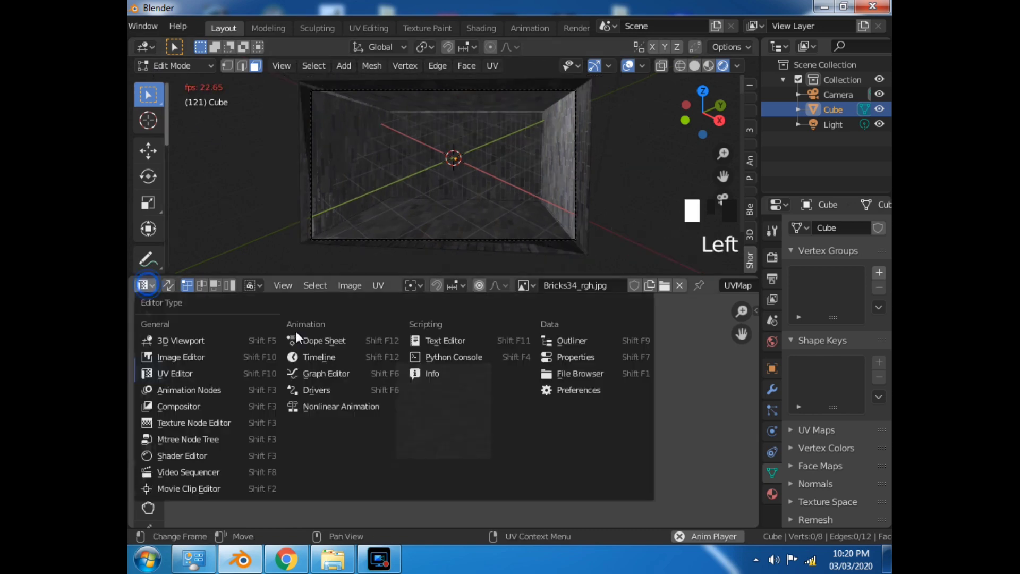
click(319, 356)
key(space)
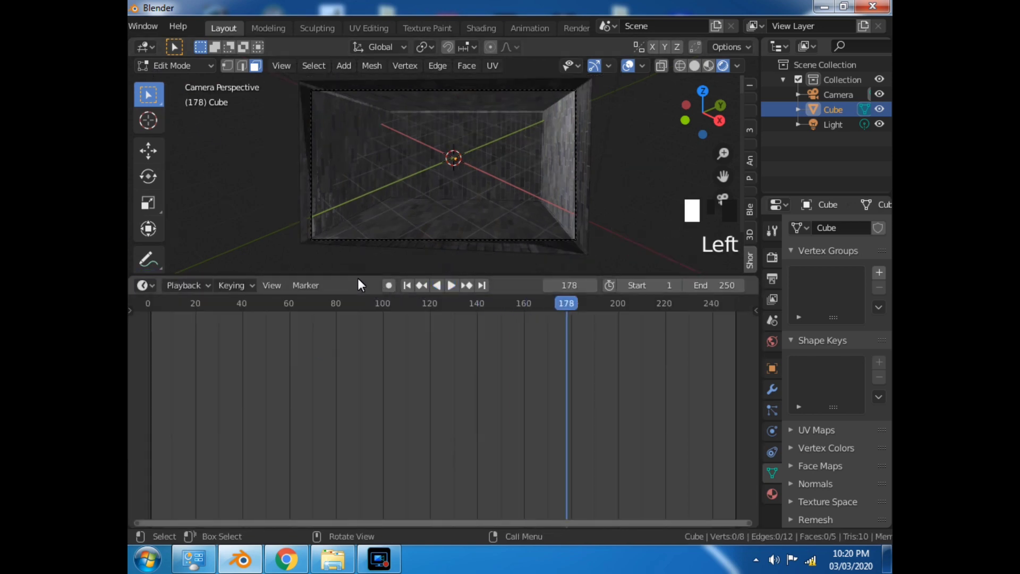
drag(357, 276, 358, 511)
scroll(616, 321, up, 5)
scroll(616, 324, down, 5)
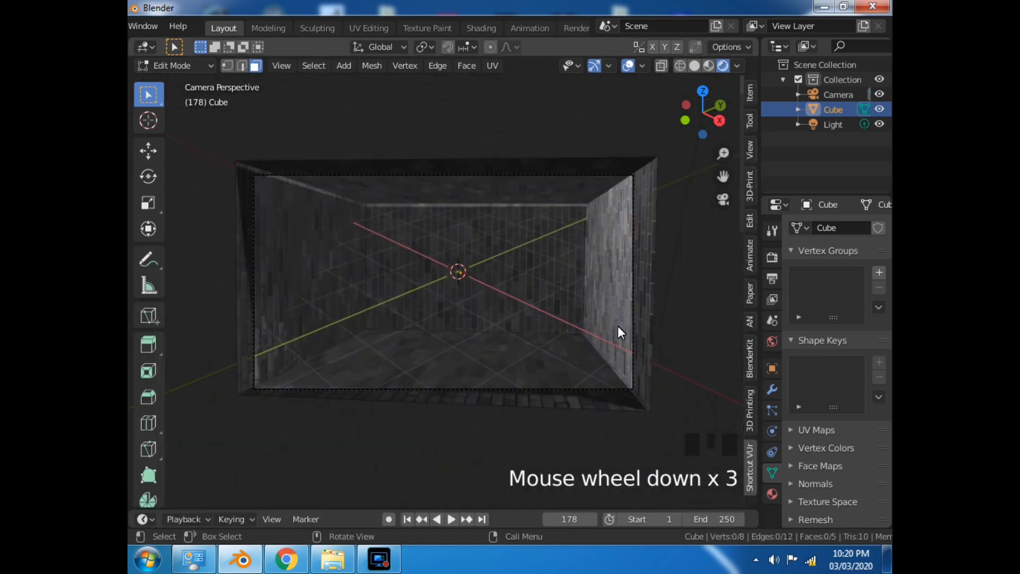
scroll(618, 292, up, 3)
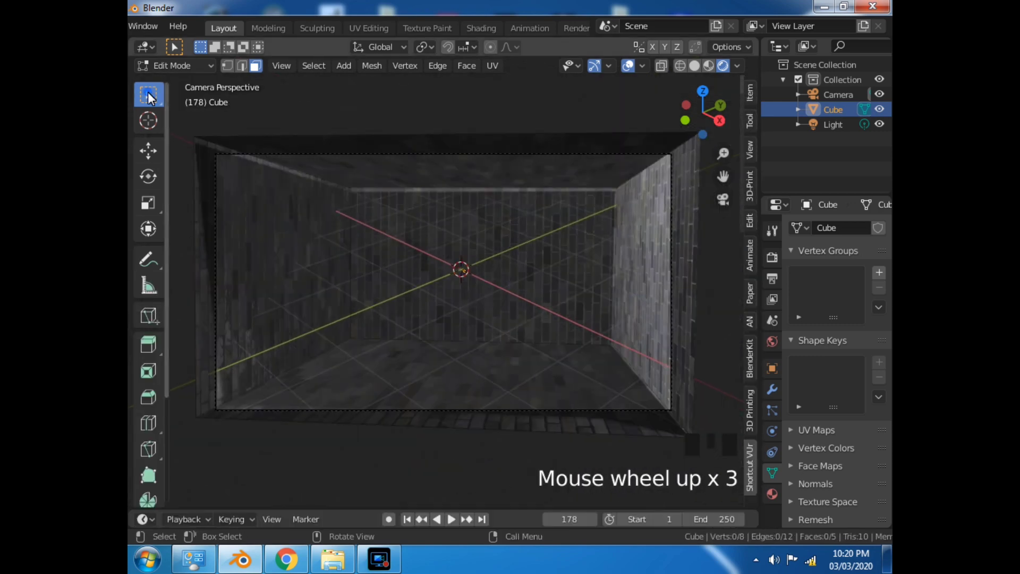
scroll(492, 151, up, 1)
scroll(611, 286, down, 5)
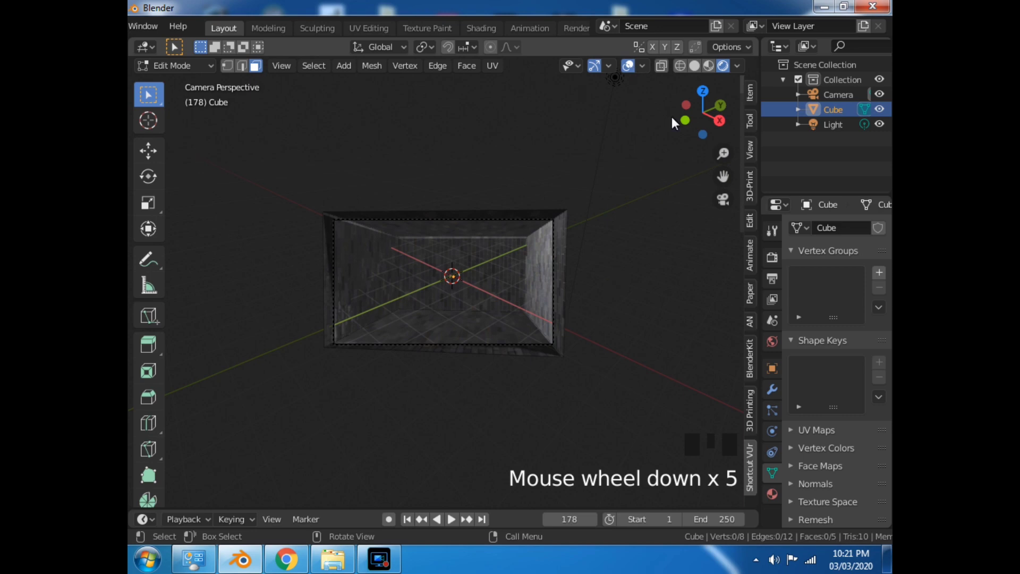
scroll(659, 221, up, 1)
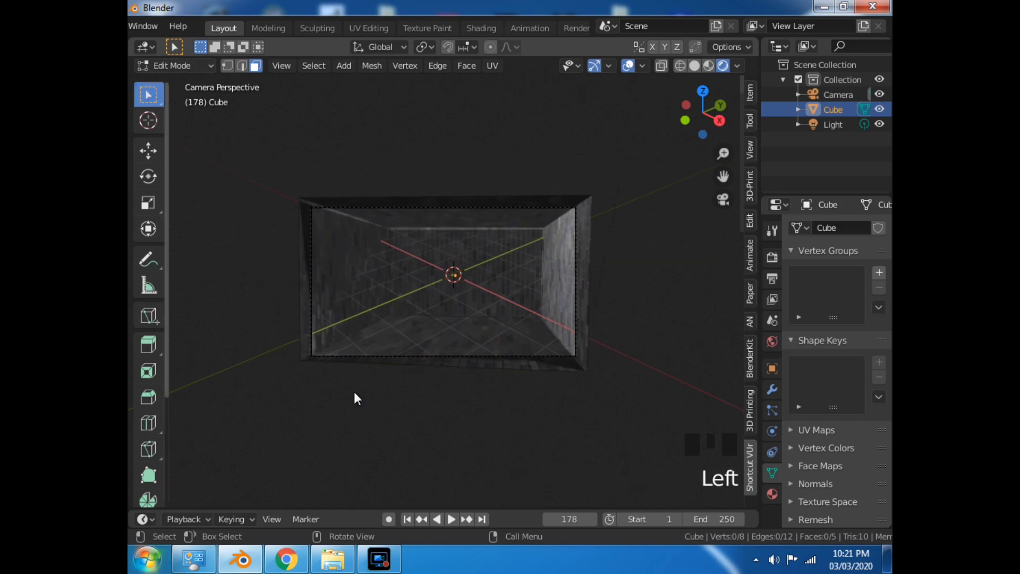
Step: Return to Object Mode and delete the point light above the room
click(173, 64)
click(171, 80)
scroll(566, 139, down, 3)
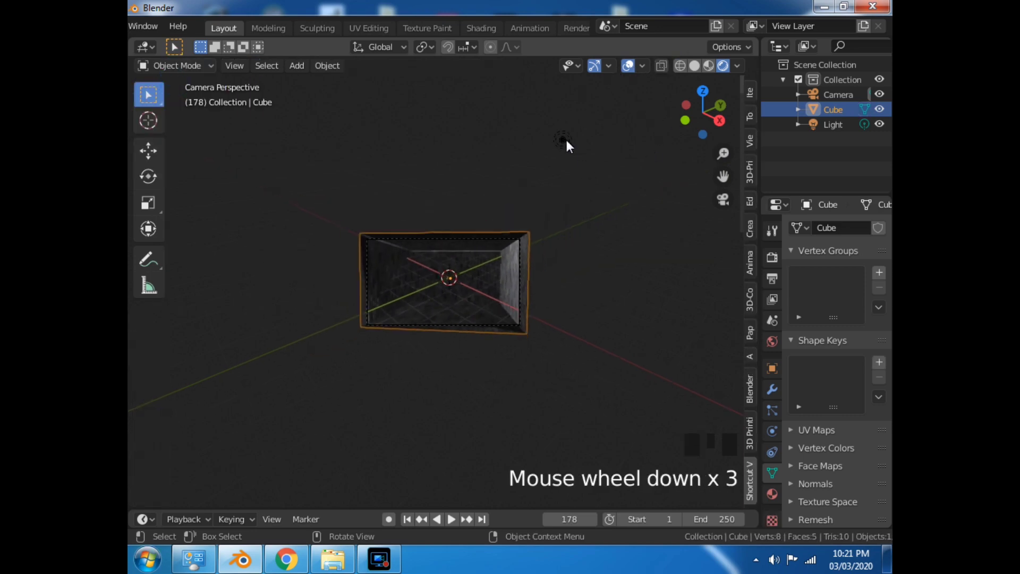
click(565, 139)
right_click(566, 139)
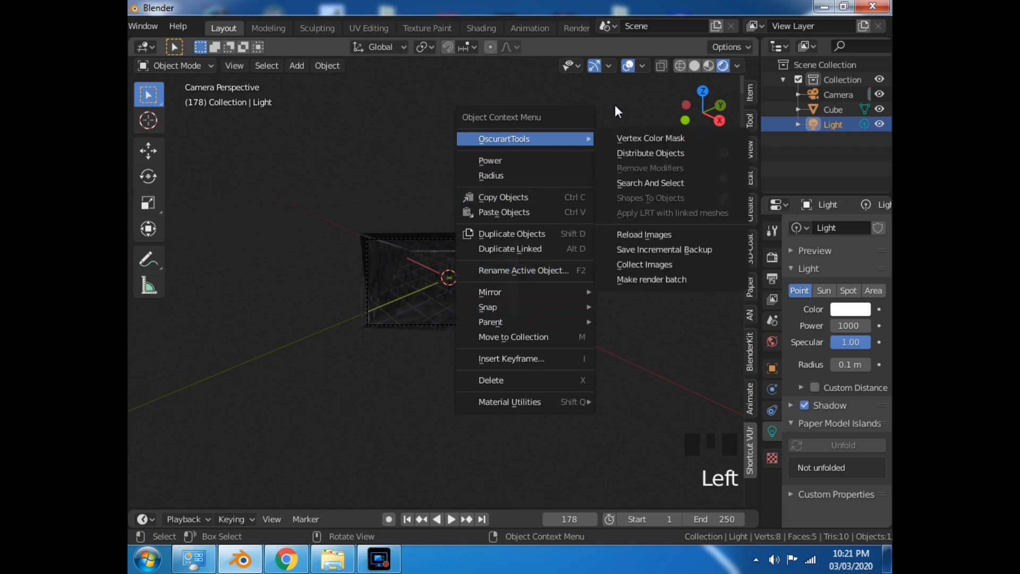
key(x)
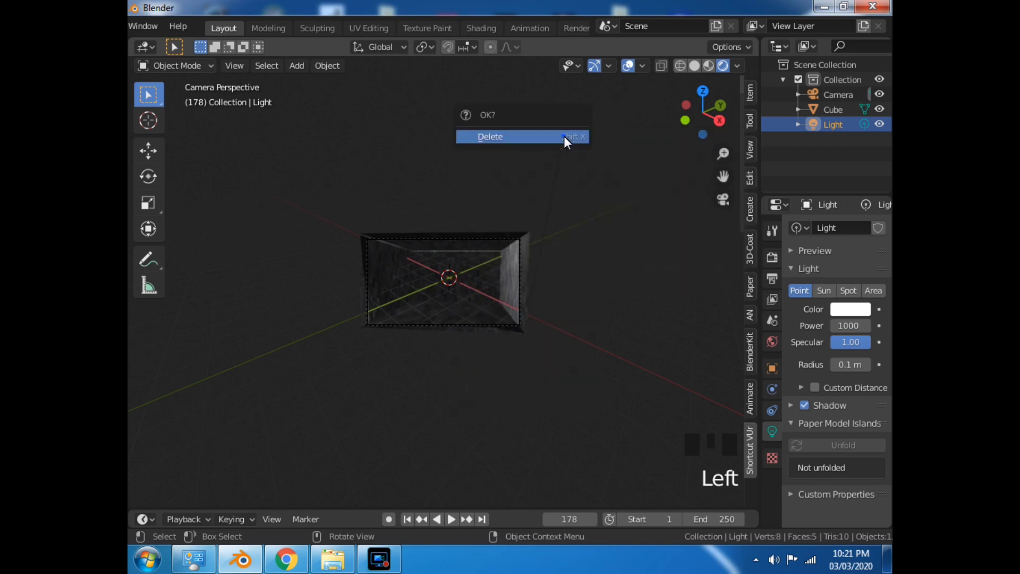
click(563, 137)
Step: Add an area light and move it straight up along the Z axis to just above the room
scroll(448, 164, up, 4)
click(296, 66)
mouse_move(305, 254)
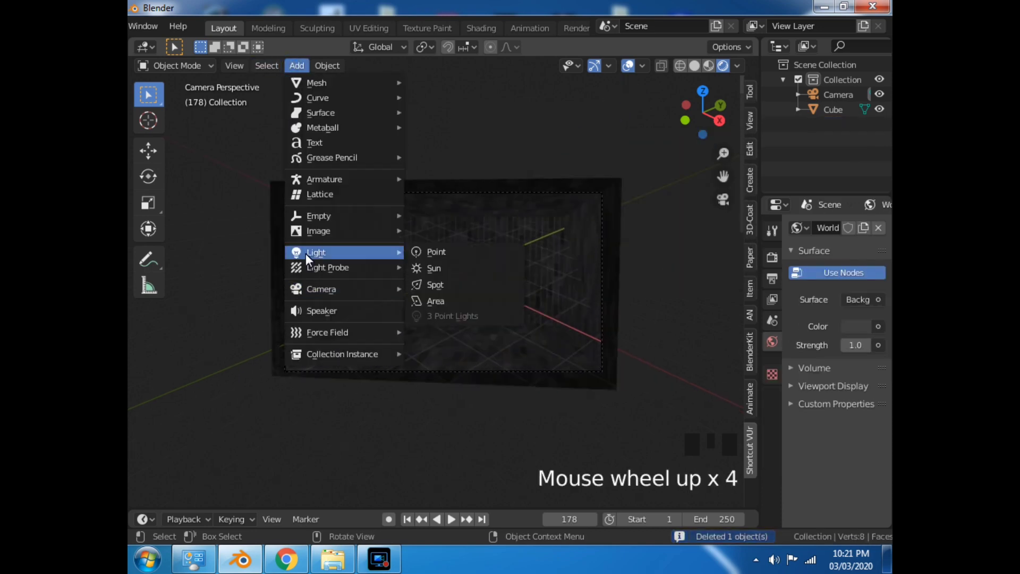
click(434, 299)
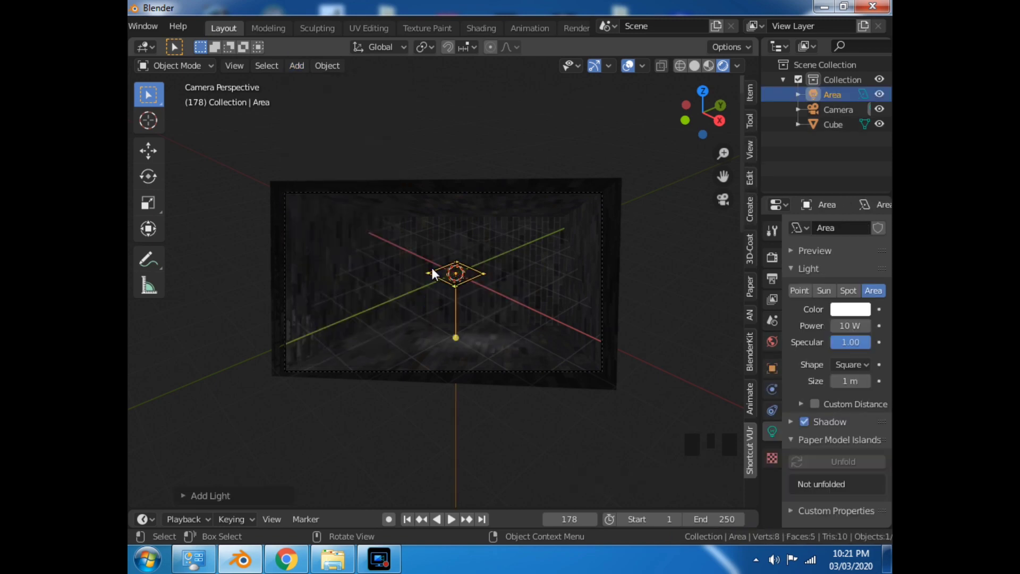
click(143, 151)
drag(451, 216, 453, 112)
Step: Rotate the area light about the Z axis to align it with the room and enlarge it to a size of about 6.09 m
key(r)
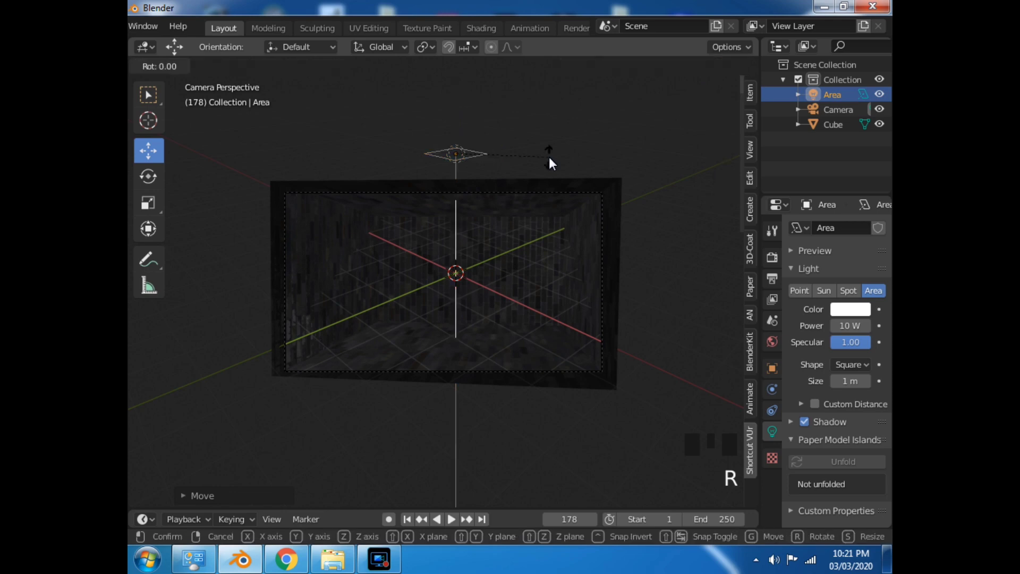
key(z)
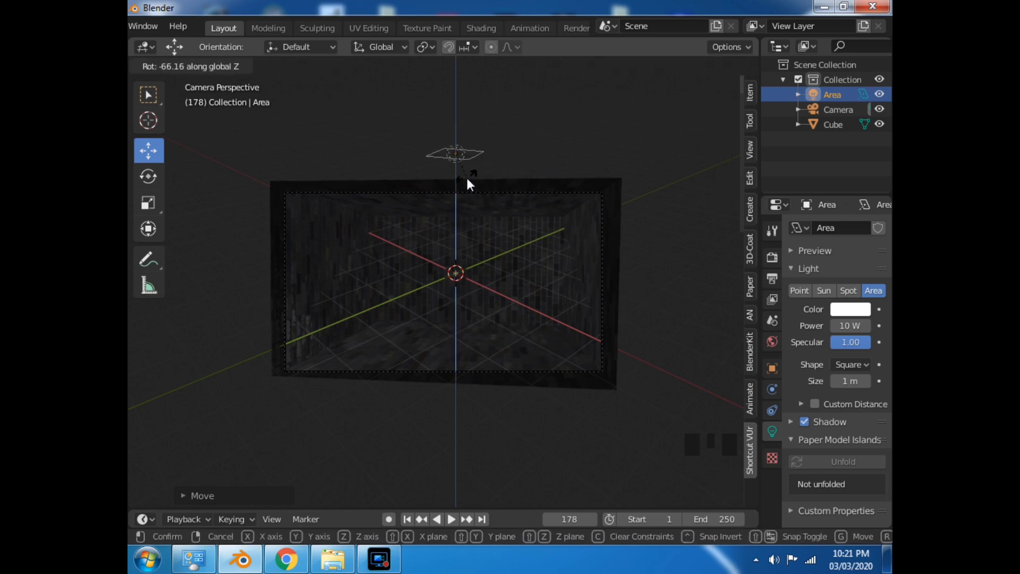
click(478, 176)
click(588, 131)
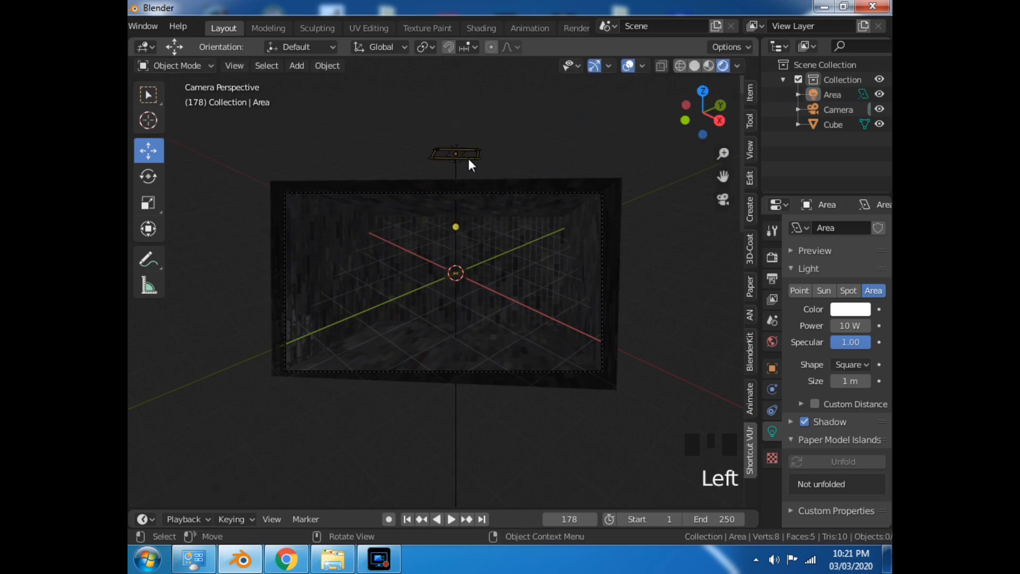
drag(468, 158, 618, 211)
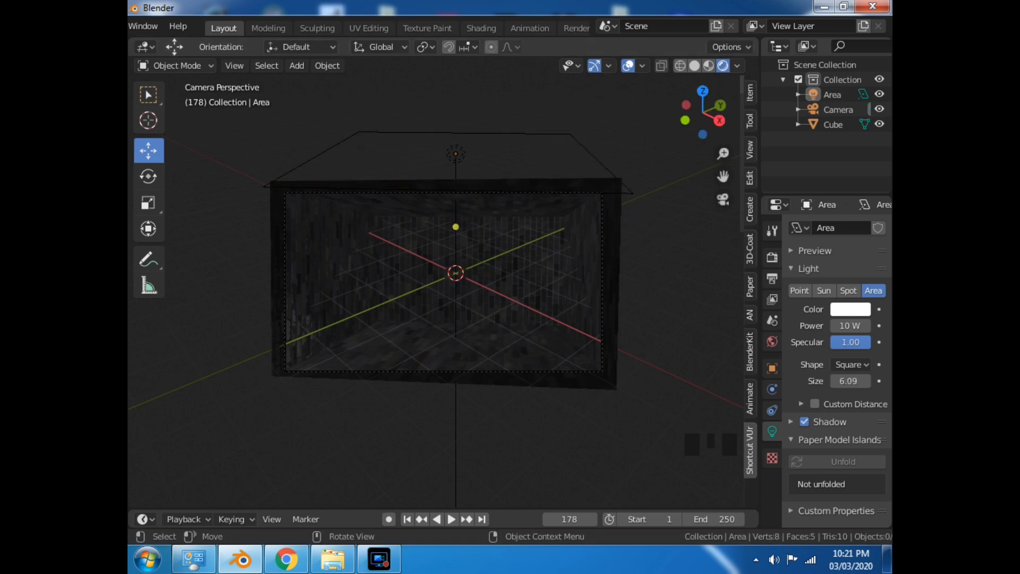
Step: Tilt the area light freely with the Transform tool until it looks edge-on from the camera, and raise it slightly
click(148, 228)
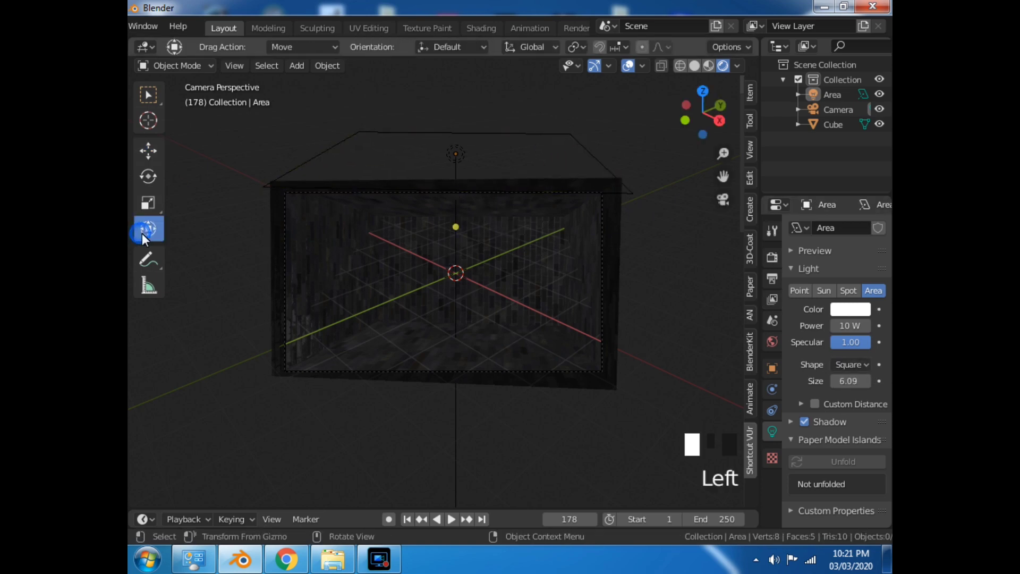
click(458, 189)
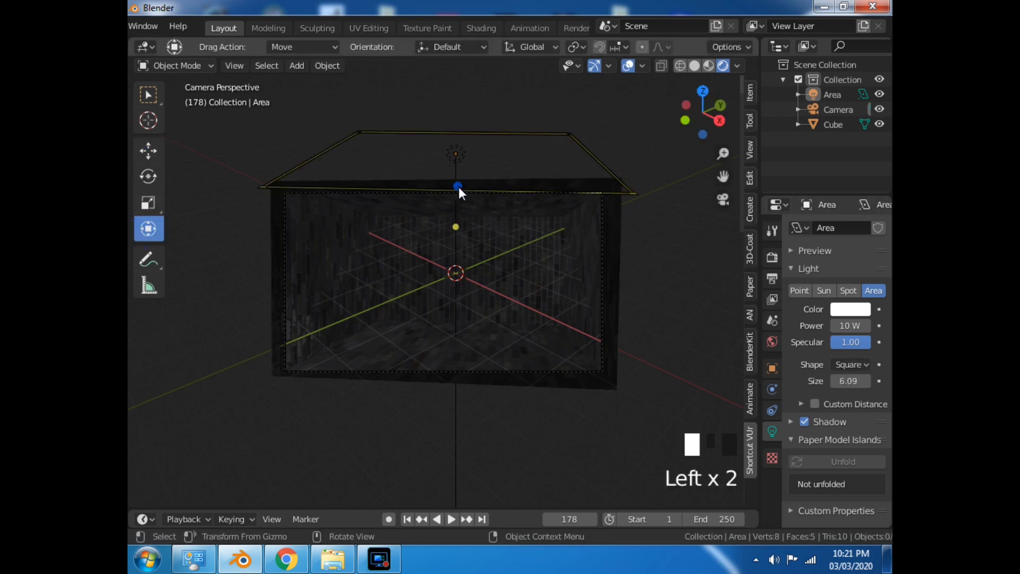
click(455, 153)
drag(455, 152, 451, 188)
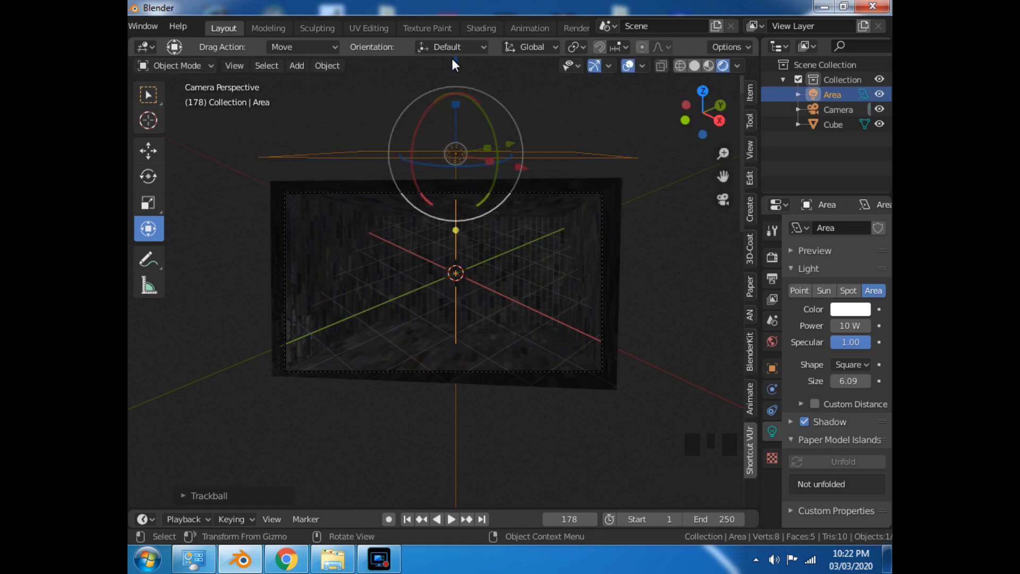
mouse_move(452, 60)
mouse_down()
mouse_move(455, 91)
mouse_move(454, 57)
mouse_up()
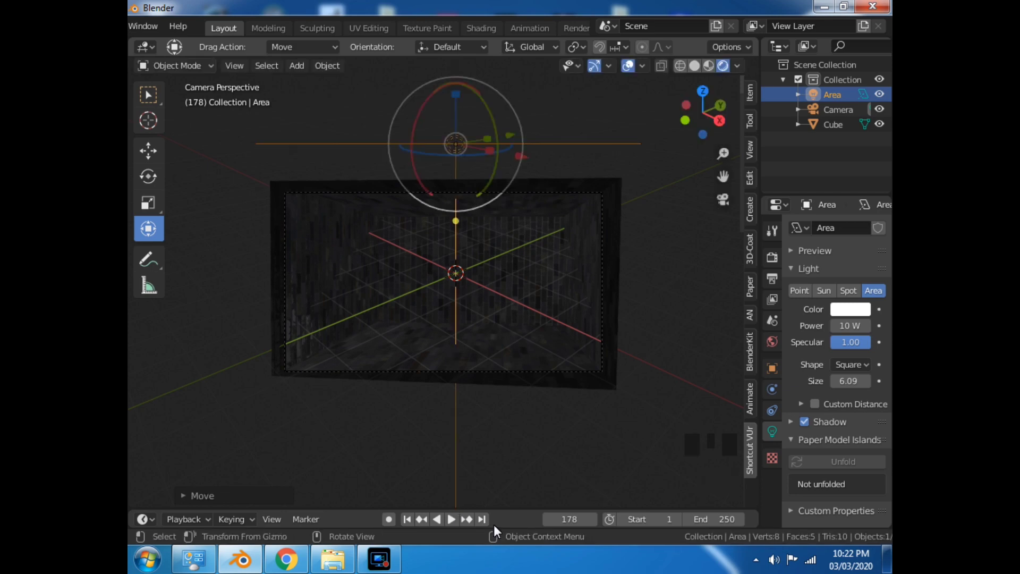
Step: Set the area light's power to 200 W
click(659, 361)
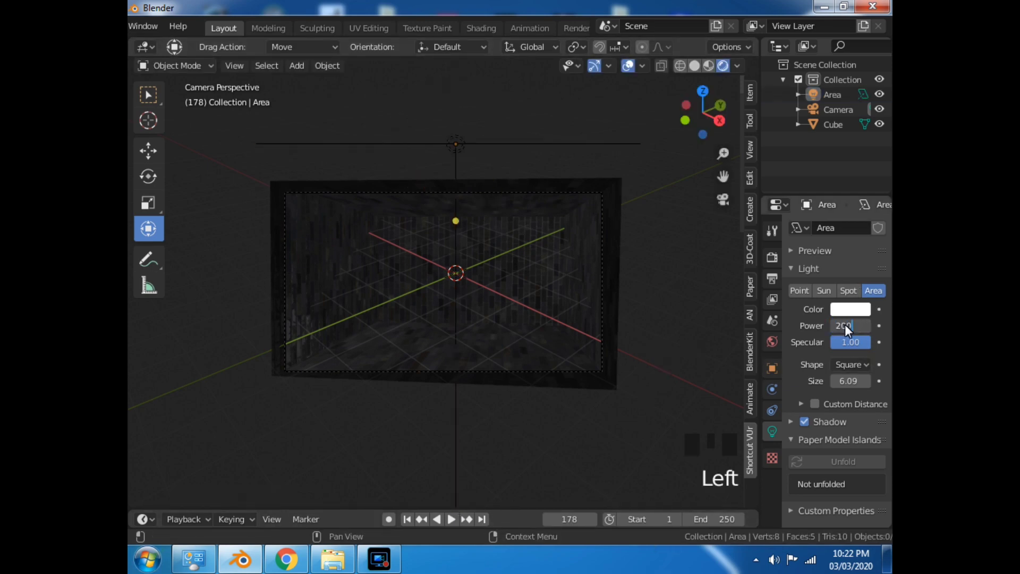
text(0)
key(Return)
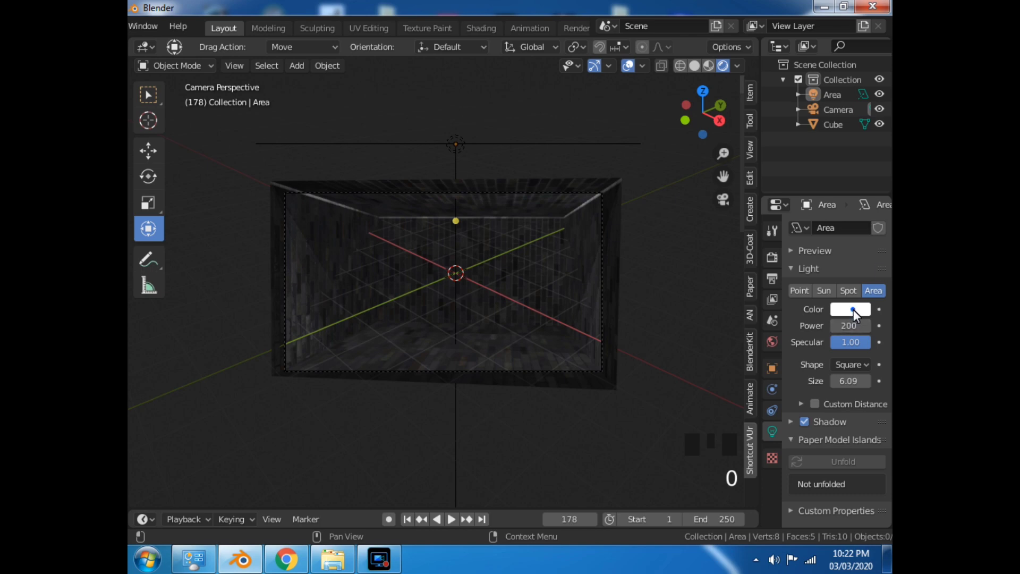
click(853, 309)
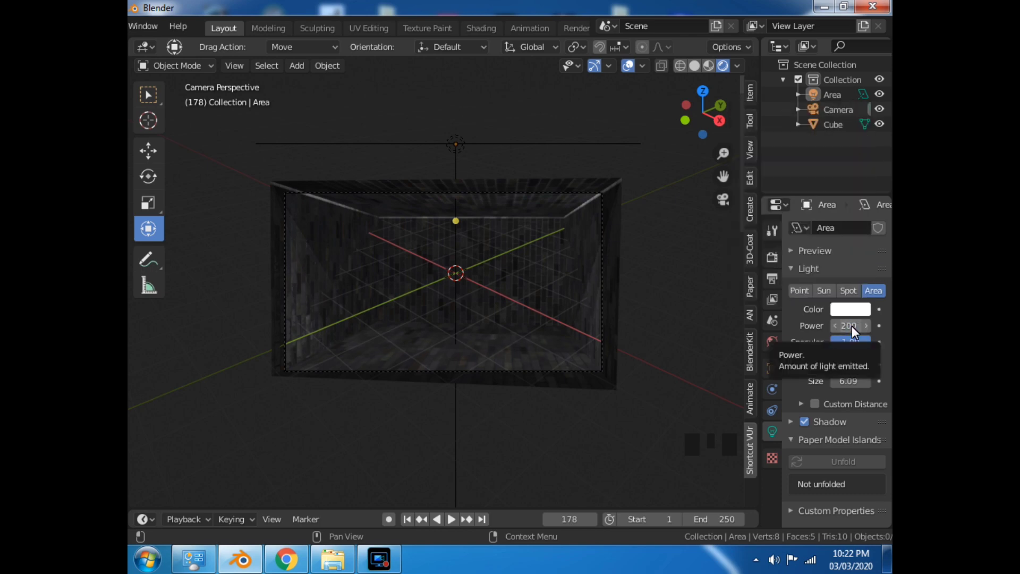
Step: Set the area light's power to 1000 W and its color to light blue with hue 0.576 and saturation 0.525
mouse_move(852, 327)
mouse_down()
mouse_move(132, 335)
mouse_move(271, 346)
mouse_move(845, 333)
mouse_up()
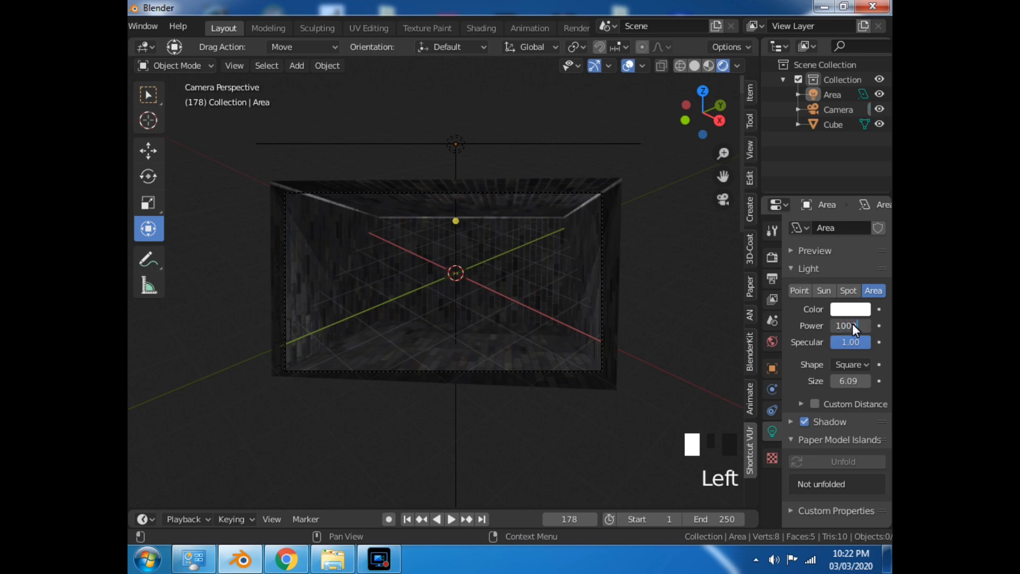
text(0)
key(Return)
click(852, 310)
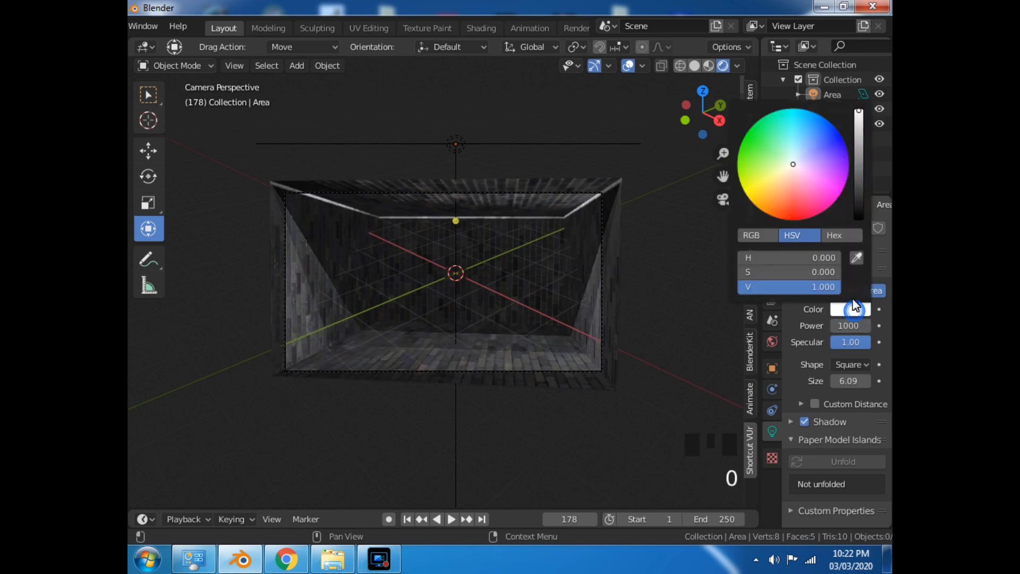
drag(804, 165, 806, 138)
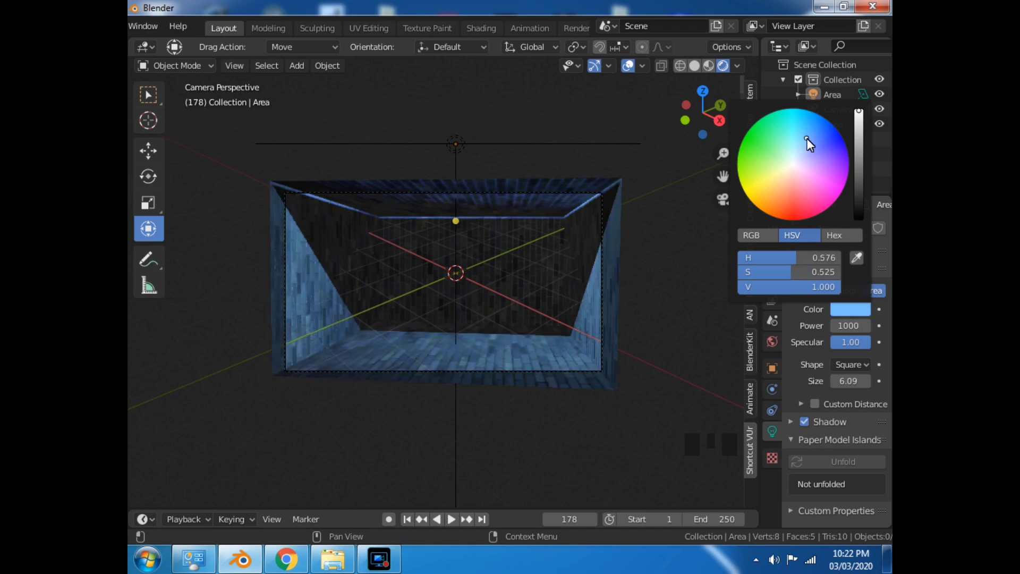
Step: Lower the area light along the Z axis to just inside the room, below the ceiling
scroll(450, 161, down, 2)
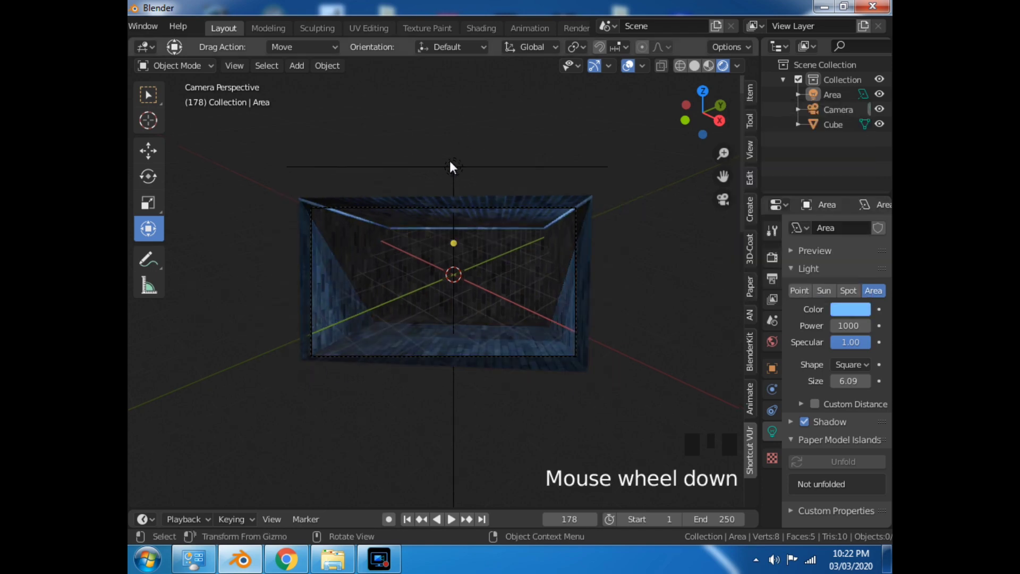
click(450, 164)
mouse_move(461, 117)
mouse_down()
mouse_move(452, 80)
mouse_move(451, 108)
mouse_up()
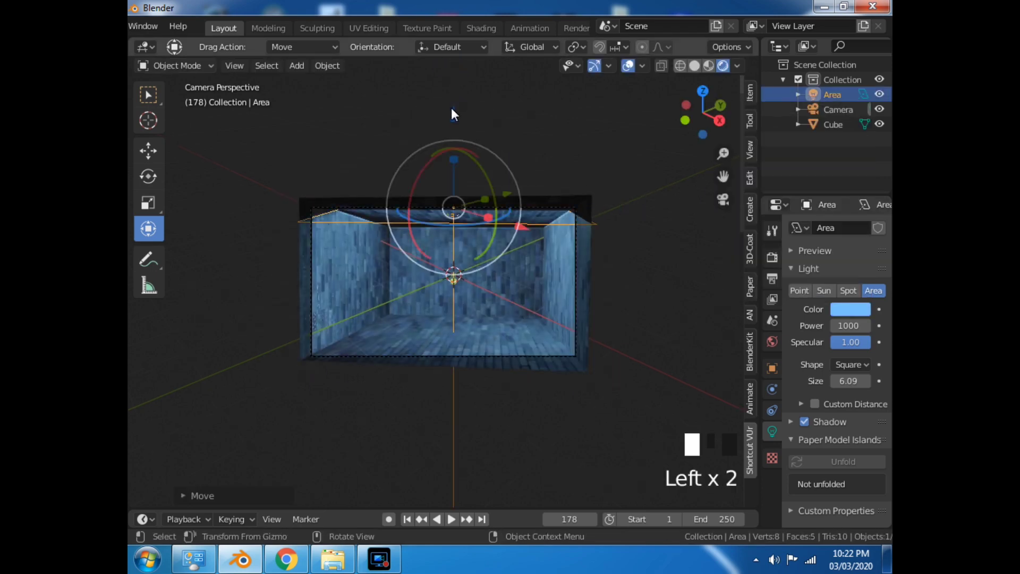
click(631, 234)
scroll(641, 282, up, 2)
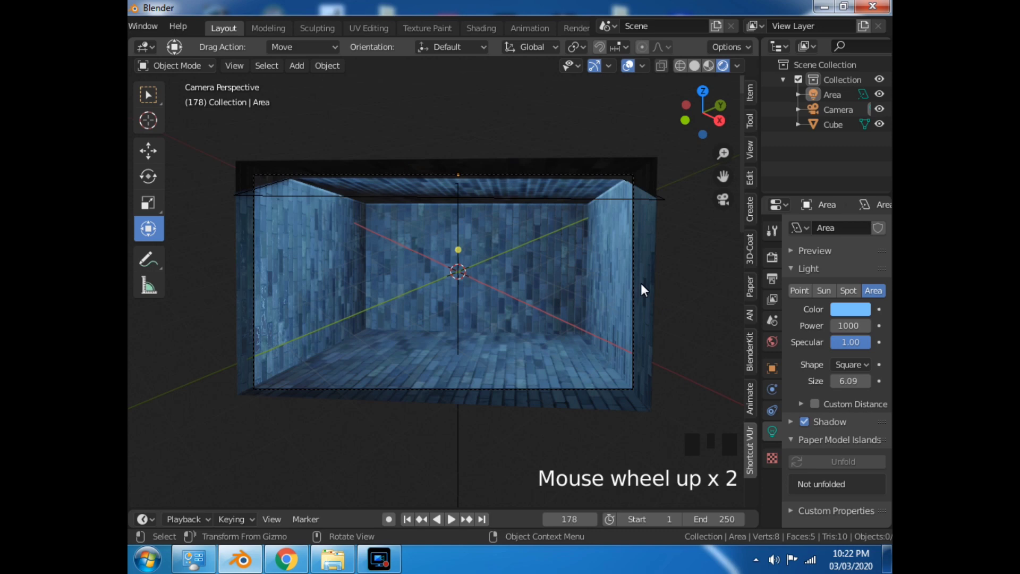
Step: Add a UV sphere at the center of the room and shade it smooth
click(297, 65)
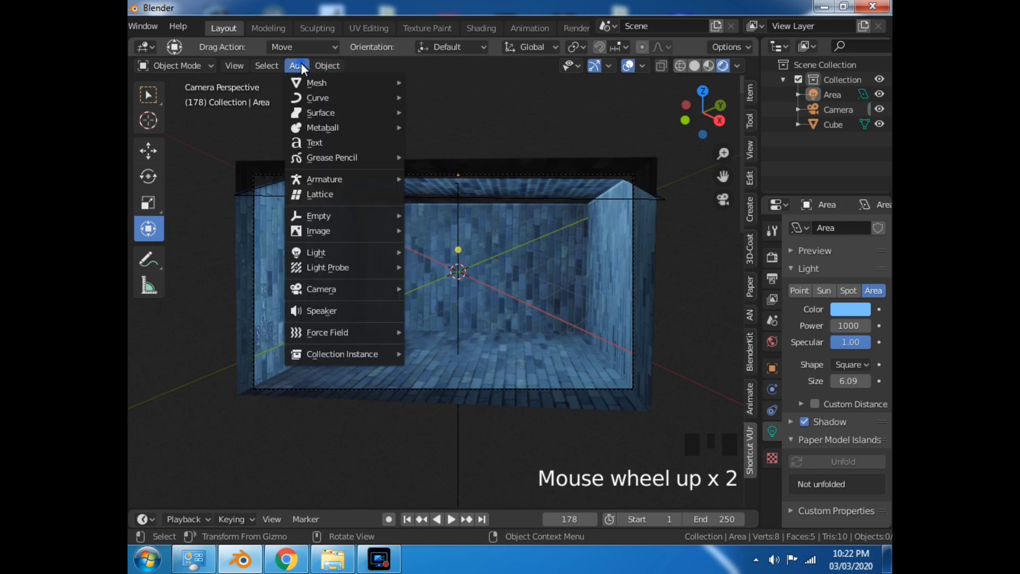
mouse_move(375, 101)
mouse_move(340, 83)
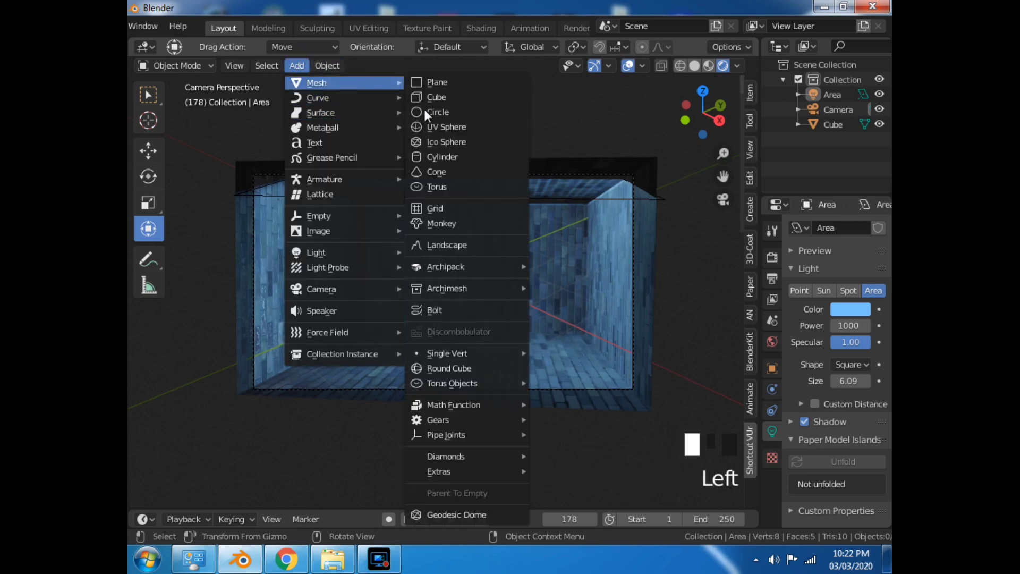
click(422, 123)
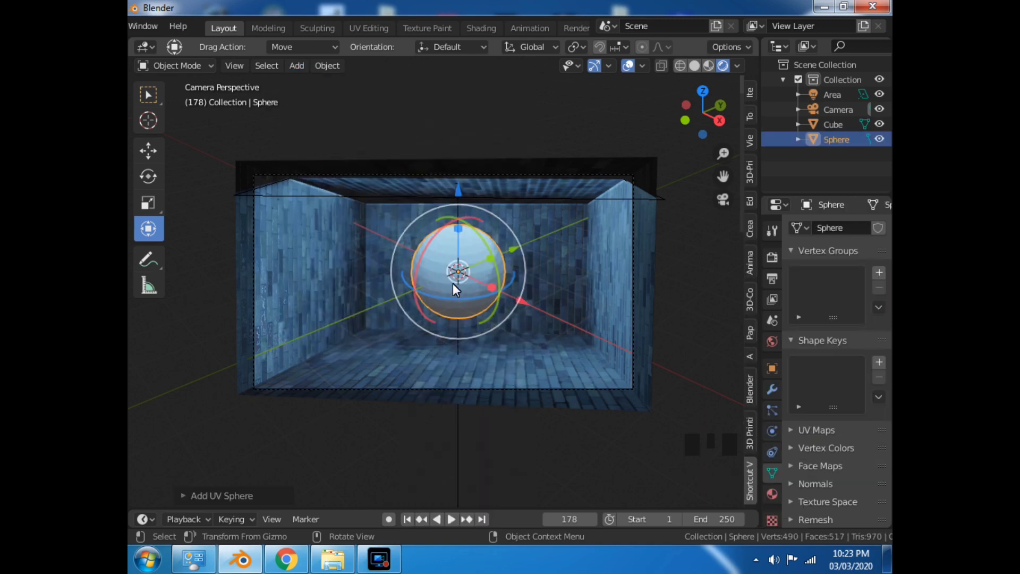
right_click(413, 91)
click(367, 111)
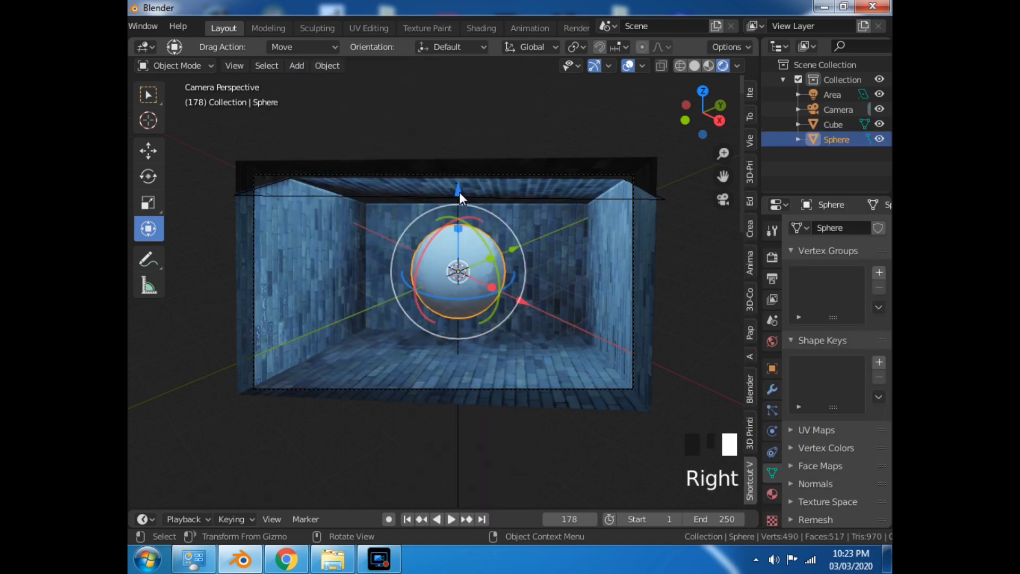
Step: Scale the sphere down and raise it along the Z axis until it is partly embedded in the ceiling
drag(459, 192, 460, 119)
key(s)
click(485, 252)
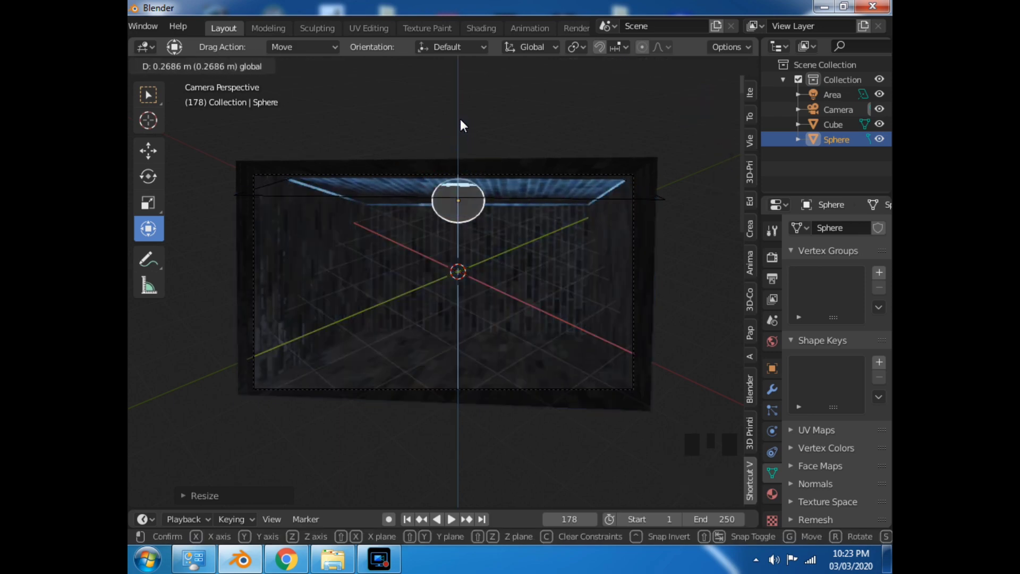
click(556, 120)
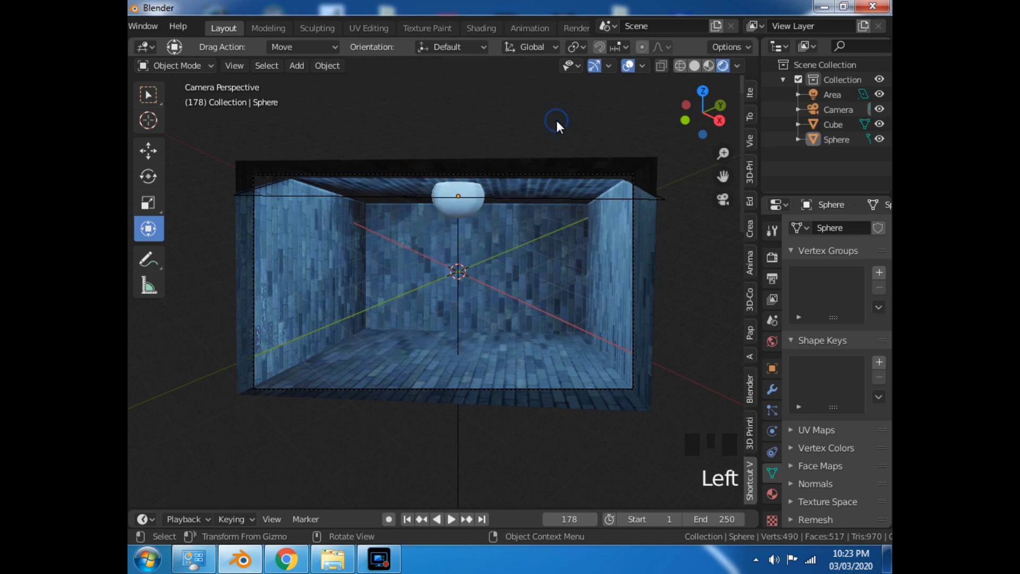
click(459, 200)
right_click(459, 199)
mouse_move(460, 201)
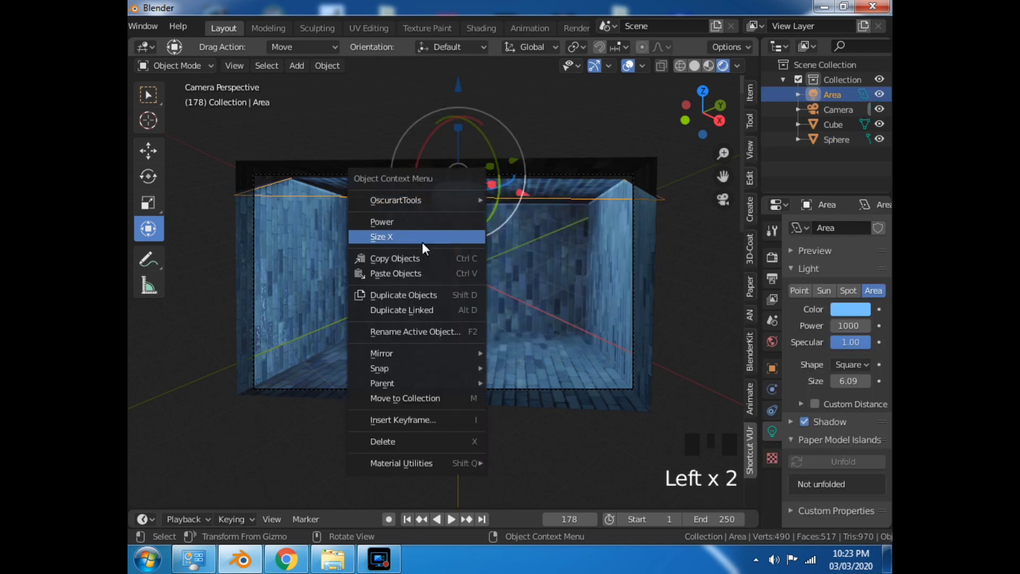
click(416, 291)
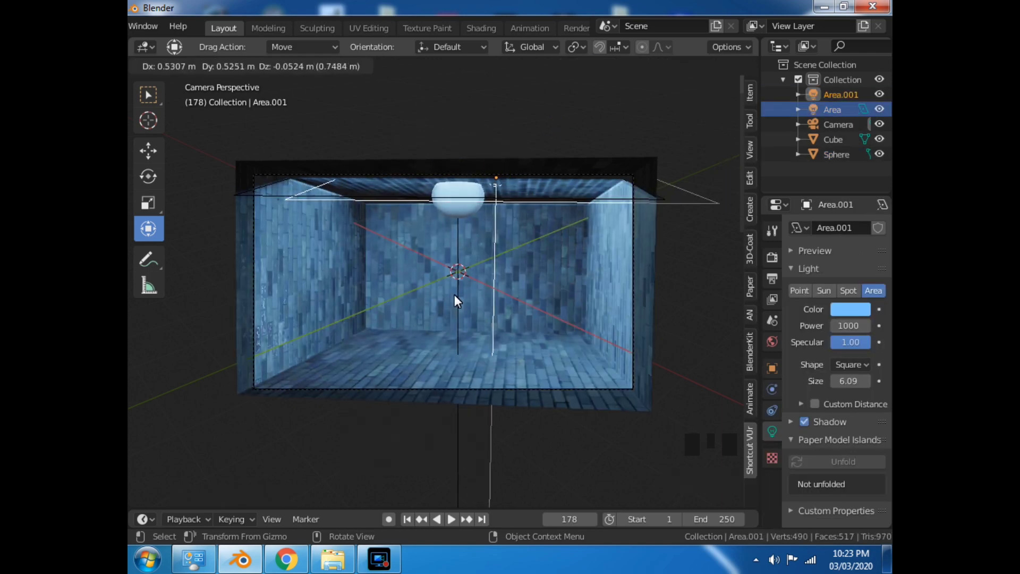
click(454, 294)
scroll(186, 26, left, 3)
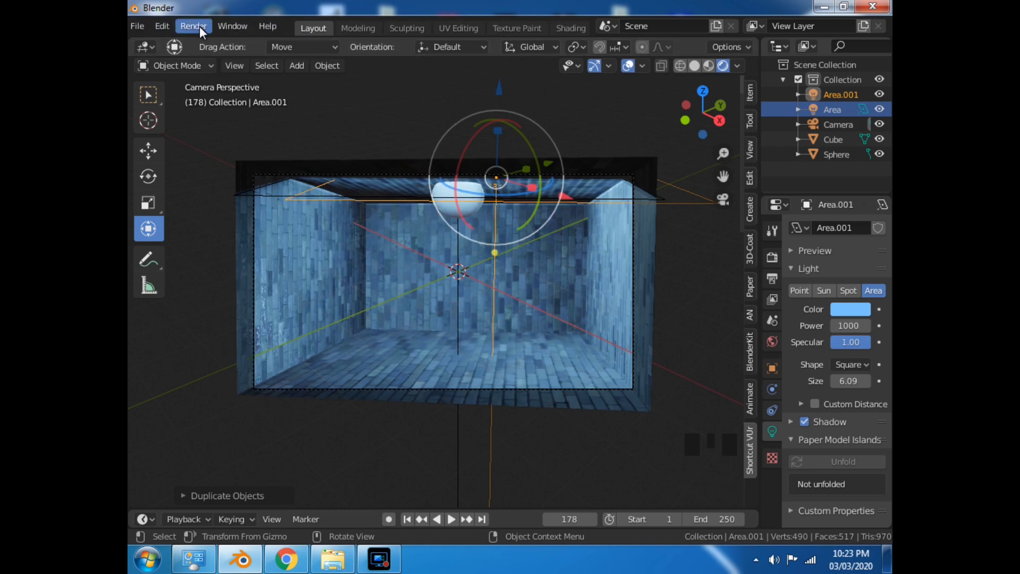
click(166, 26)
click(173, 37)
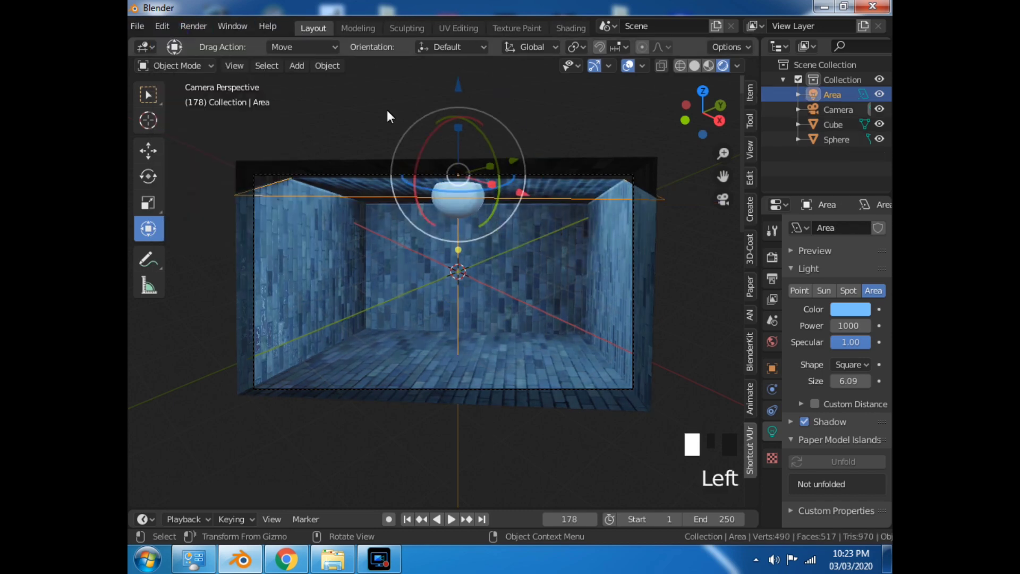
Step: Duplicate the ceiling sphere twice, placing one copy on its left and one on its right along the ceiling
click(557, 113)
click(457, 209)
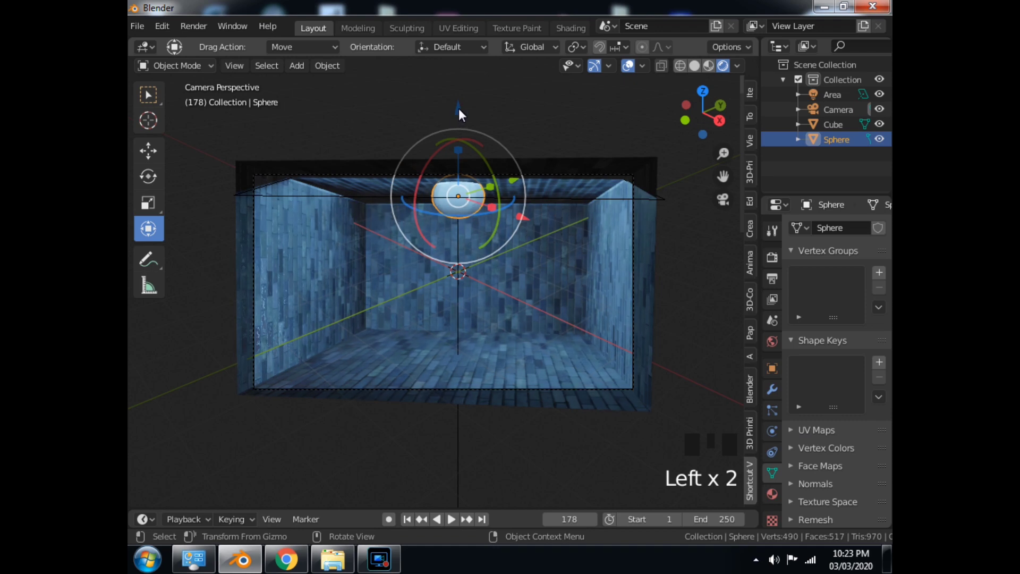
right_click(503, 174)
click(503, 174)
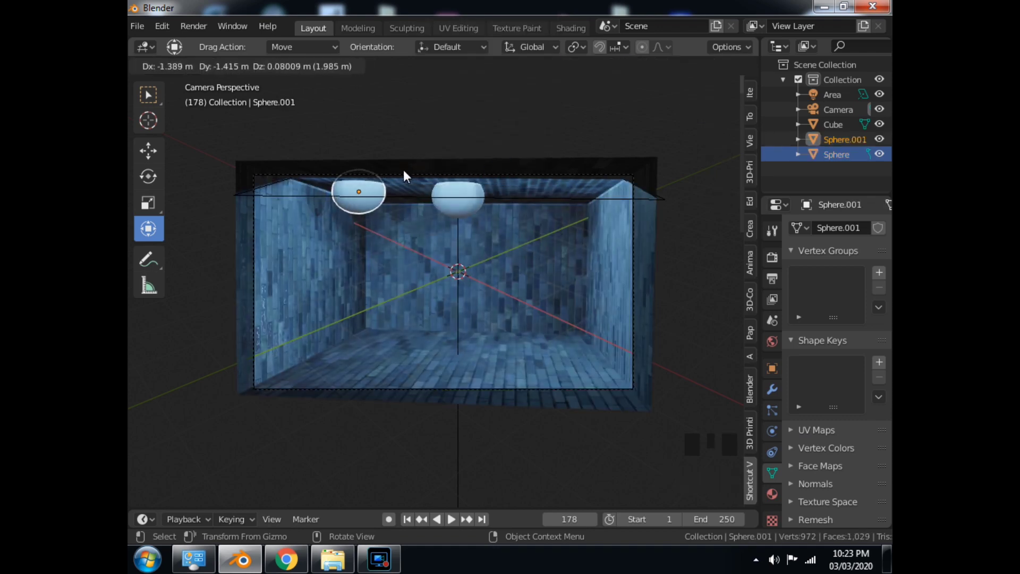
click(403, 170)
right_click(359, 107)
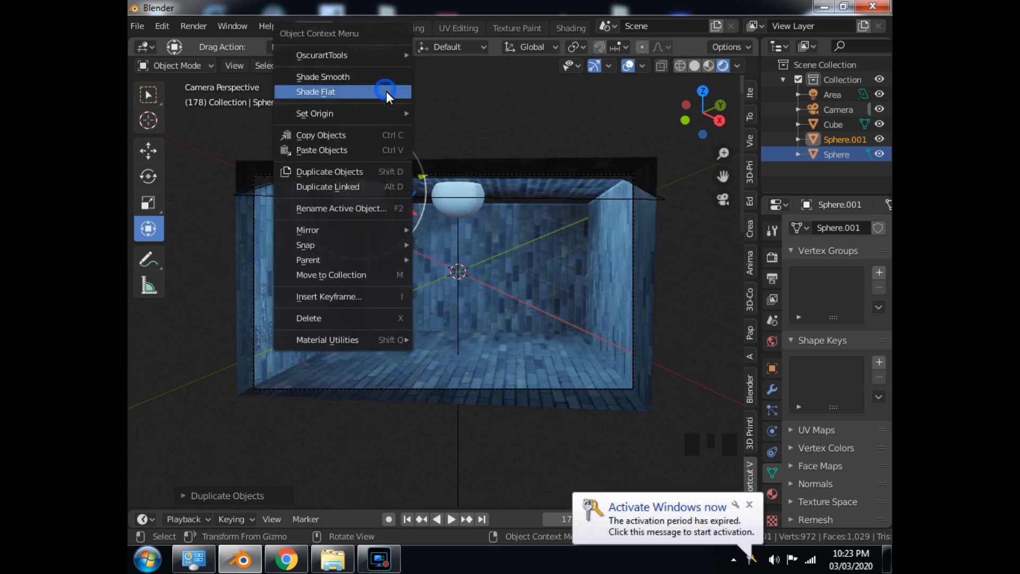
click(346, 172)
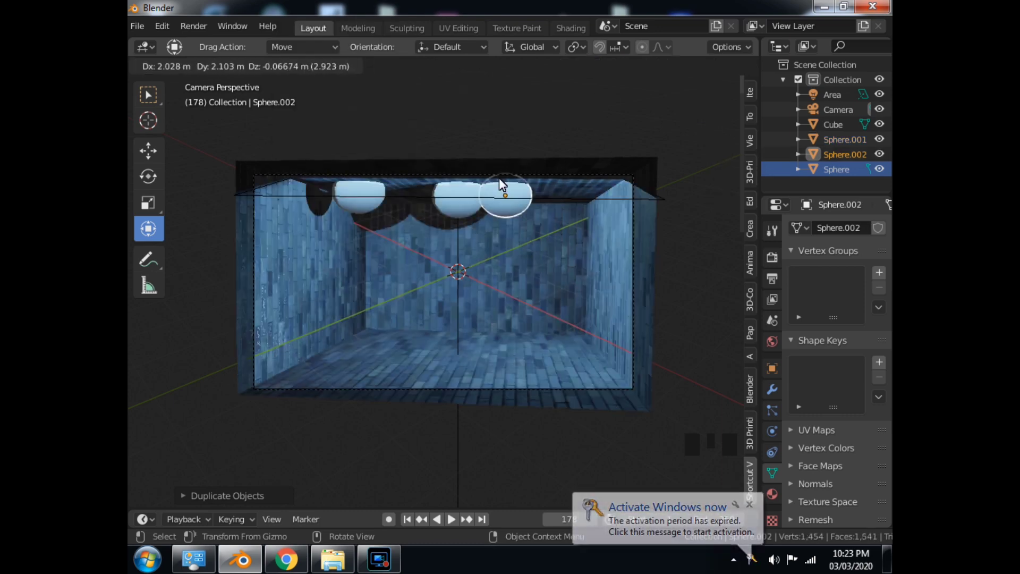
click(541, 180)
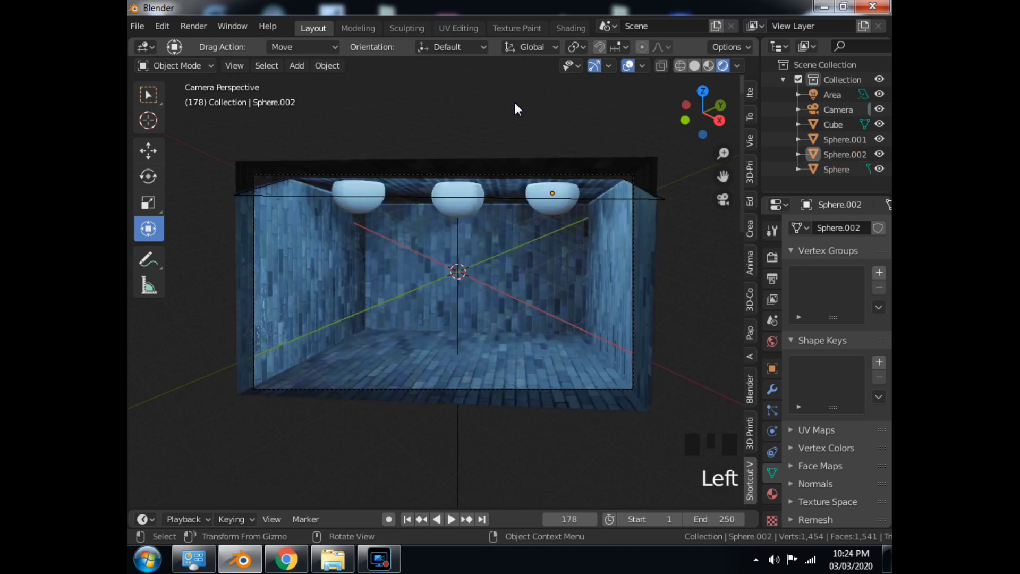
Step: Raise the area light along the Z axis to slightly above the room's ceiling
scroll(515, 101, up, 1)
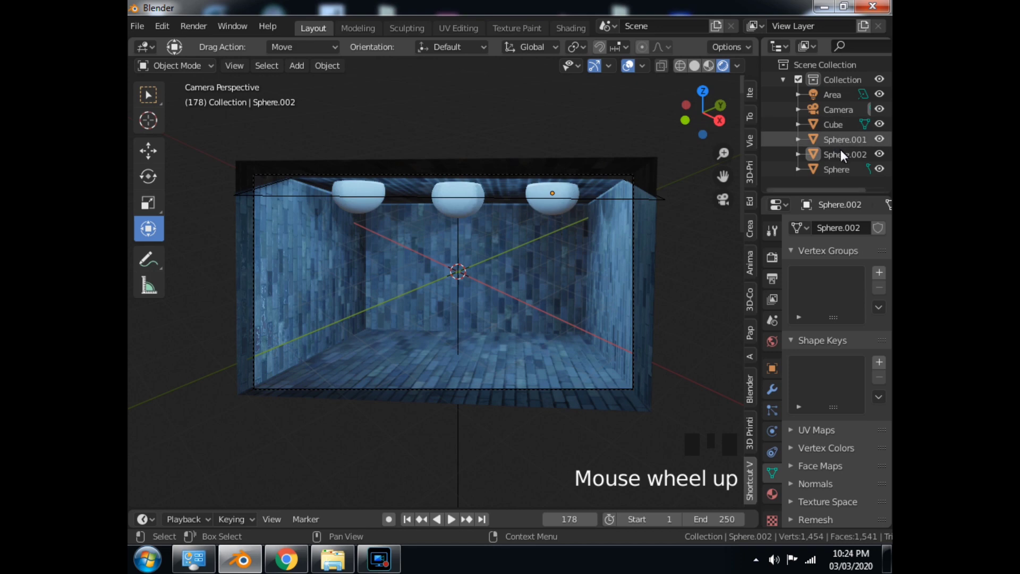
click(824, 94)
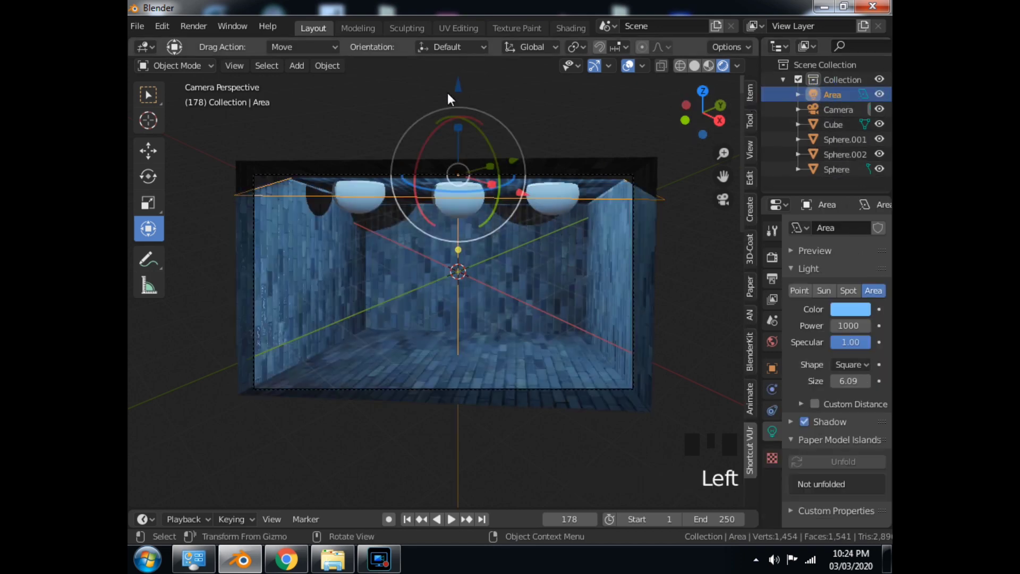
drag(456, 96, 459, 66)
click(708, 281)
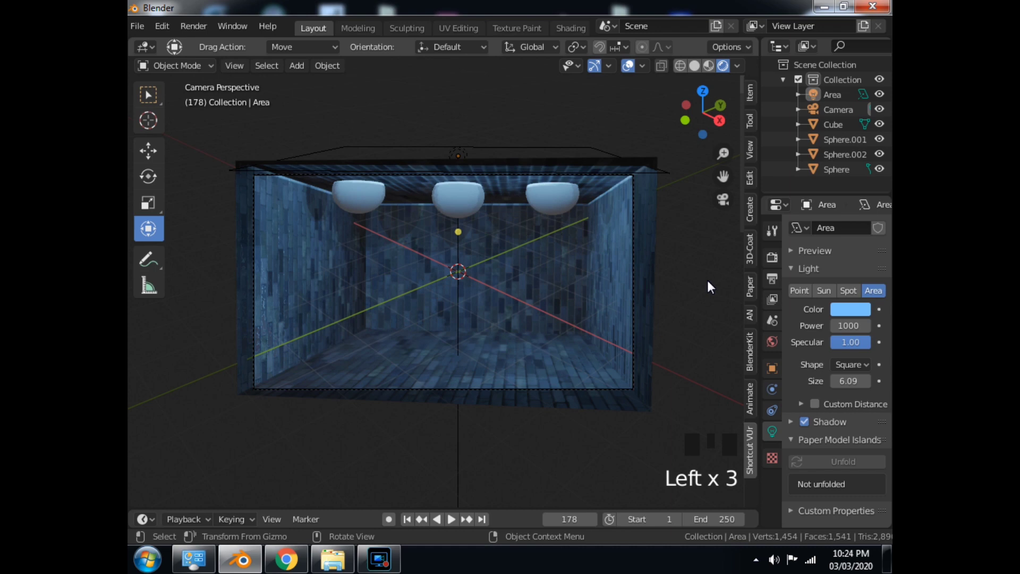
Step: Scale down the left and right ceiling spheres, the right one to about 0.72 of its size
click(353, 198)
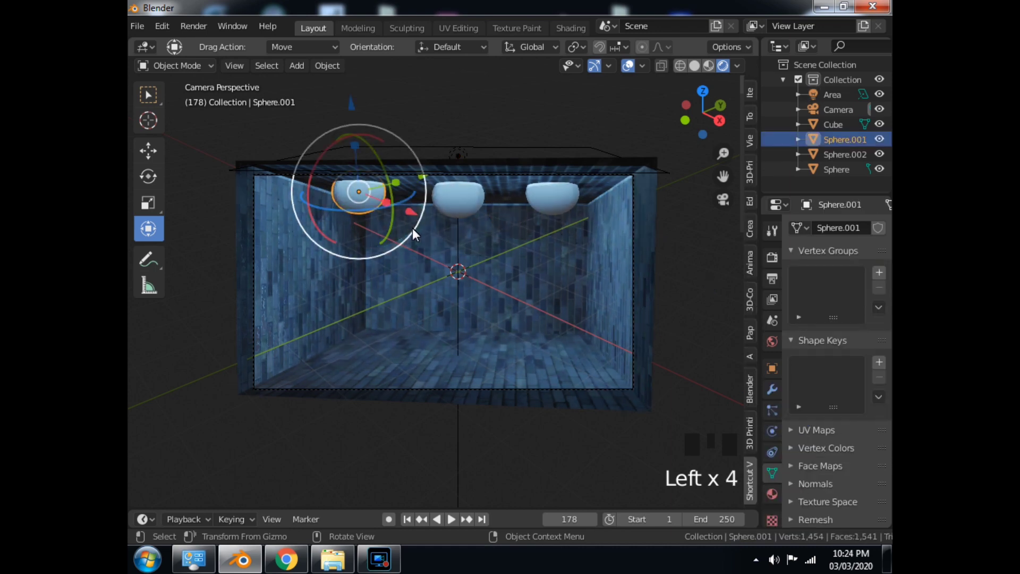
key(s)
click(404, 223)
click(472, 108)
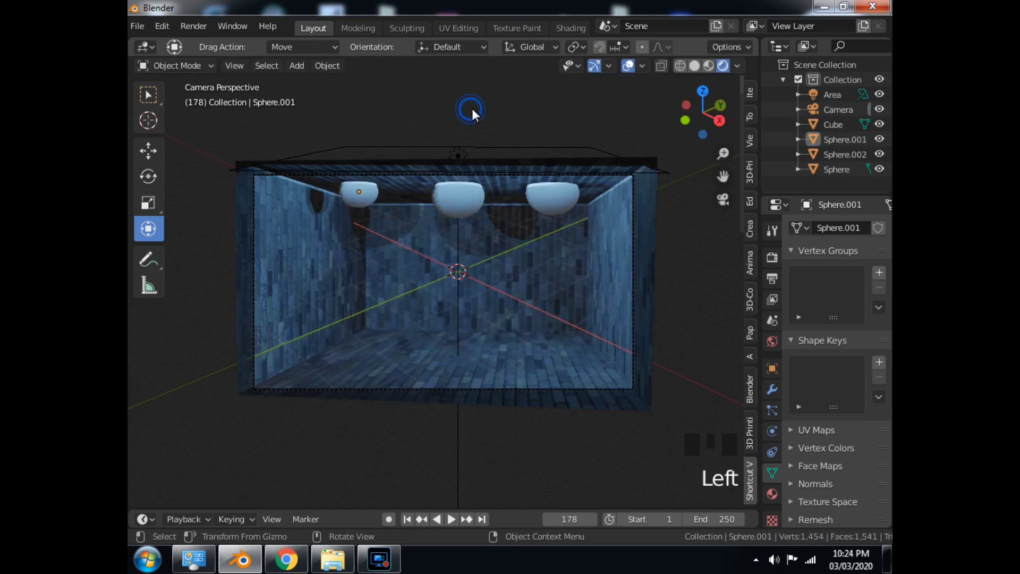
click(550, 201)
key(s)
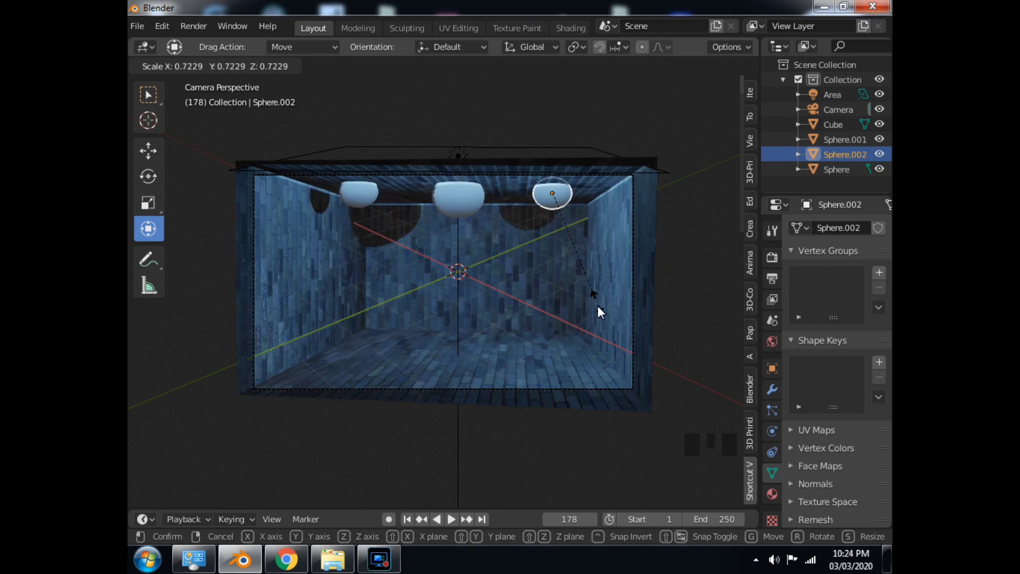
click(602, 312)
click(513, 96)
scroll(655, 242, up, 1)
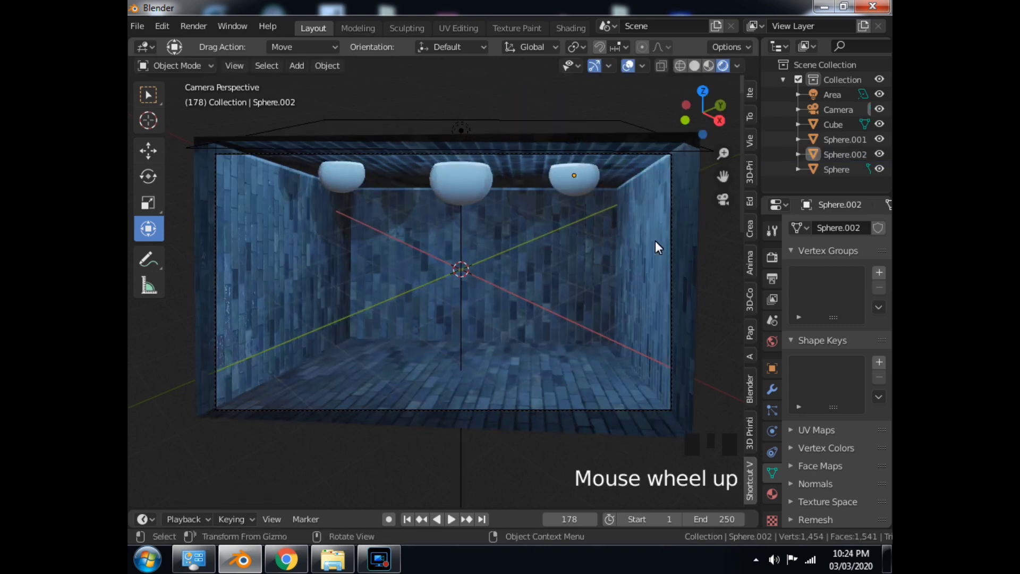
Step: Enlarge the timeline area with the left ceiling sphere selected, and switch that area to the Shader Editor
drag(504, 508, 523, 343)
click(336, 99)
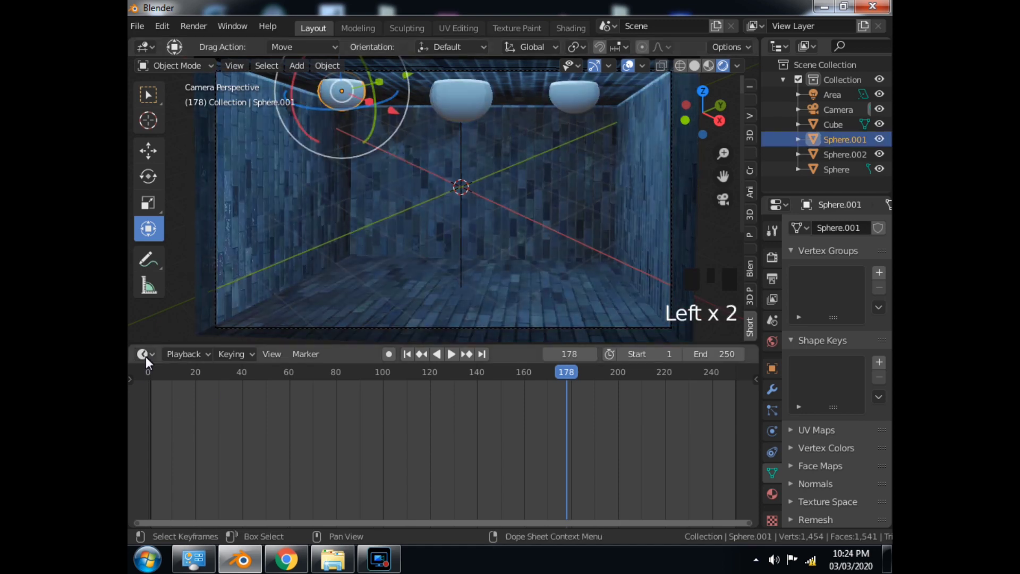
scroll(469, 274, down, 2)
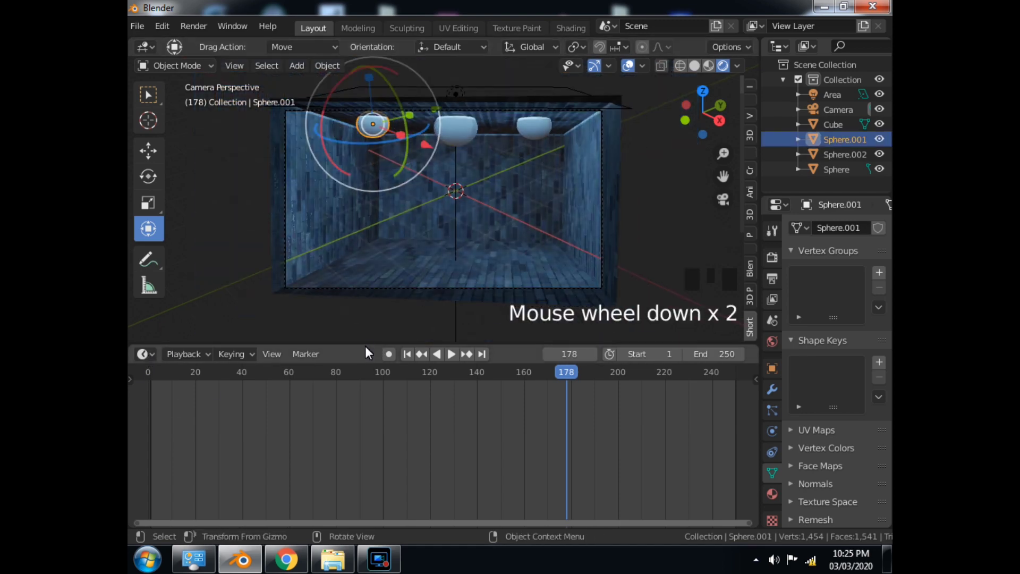
drag(372, 343, 279, 261)
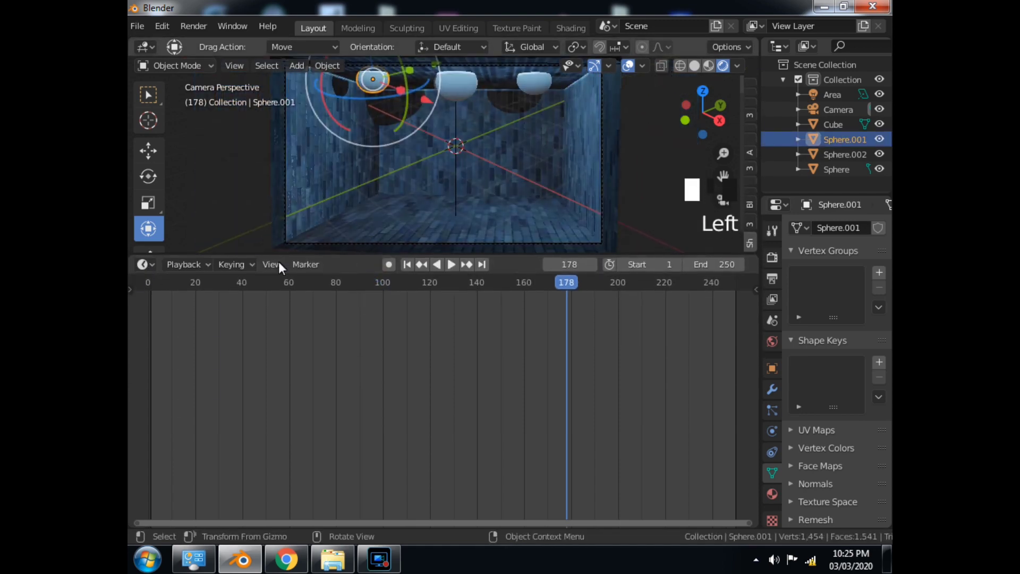
click(145, 264)
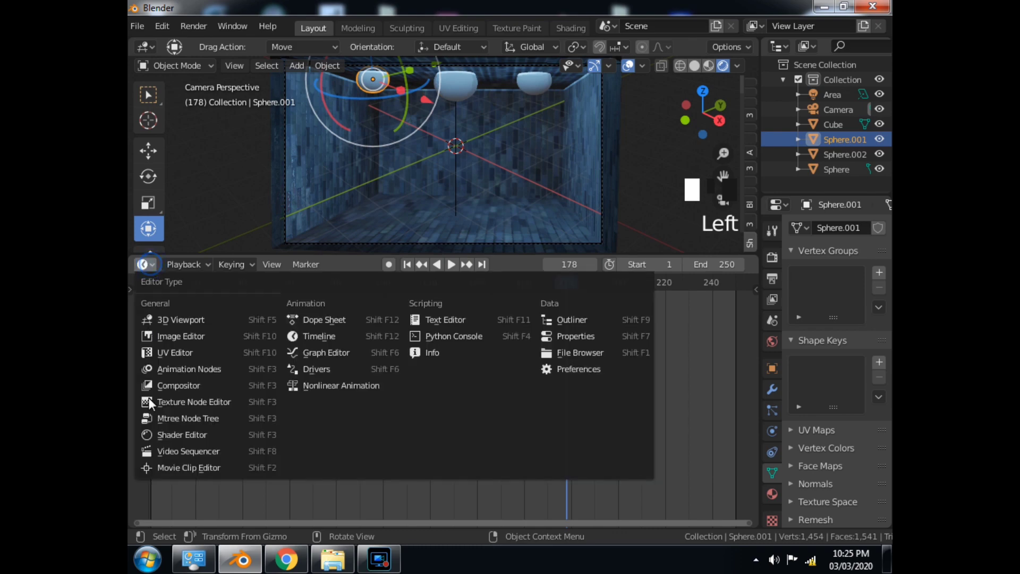
click(162, 434)
Step: Create a new material for the left ceiling sphere and delete its Principled BSDF node
click(771, 495)
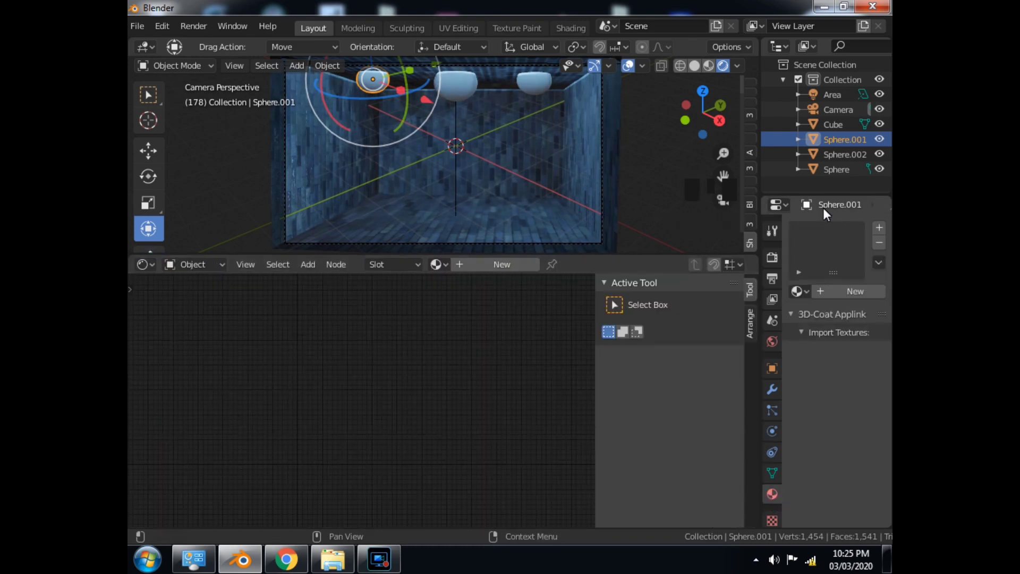
click(863, 293)
drag(340, 391, 369, 330)
scroll(355, 298, up, 4)
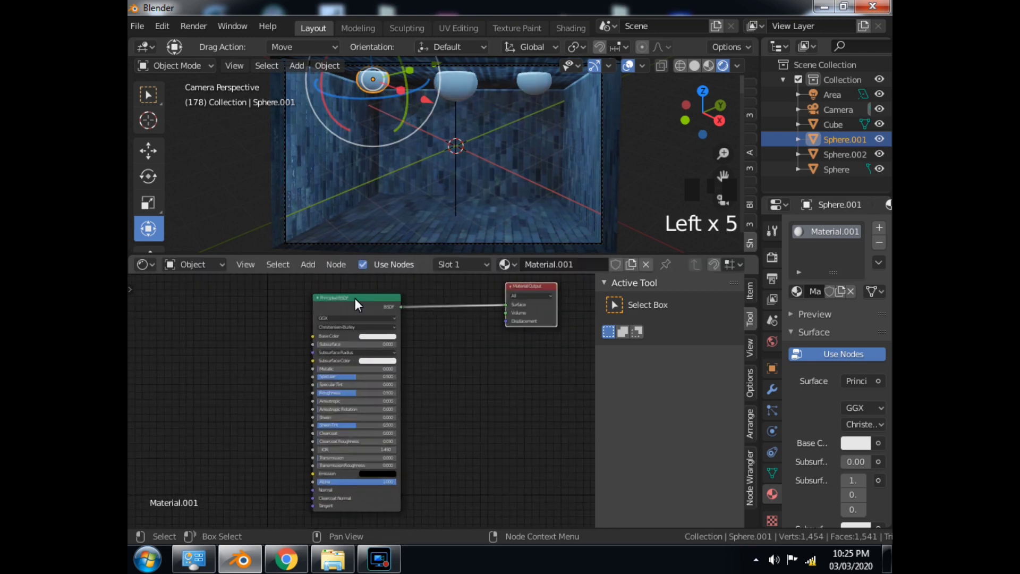
right_click(361, 292)
click(286, 305)
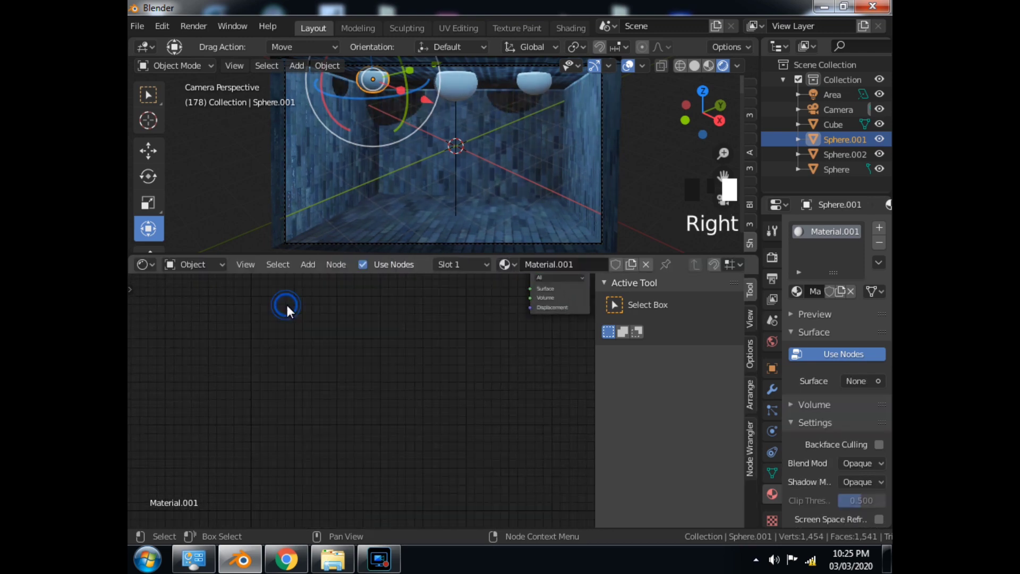
Step: Move the Material Output node toward the middle of the left sphere's node graph
drag(530, 283, 426, 324)
scroll(539, 295, down, 3)
click(509, 325)
scroll(428, 314, up, 2)
scroll(514, 302, up, 3)
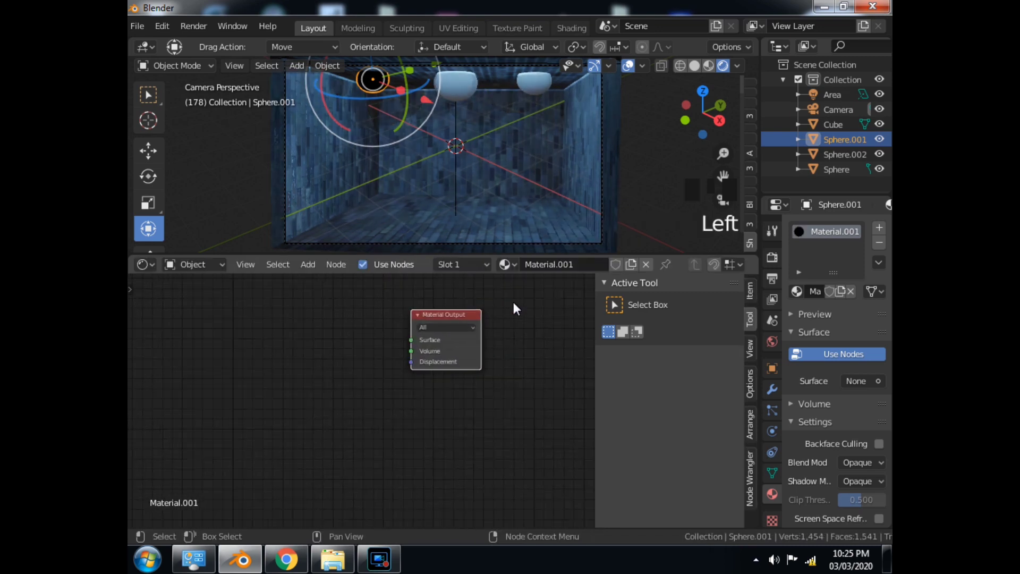
Step: Add an Emission node, connect it to the Material Output's Surface input, and place it below and beside that node
click(308, 265)
click(317, 282)
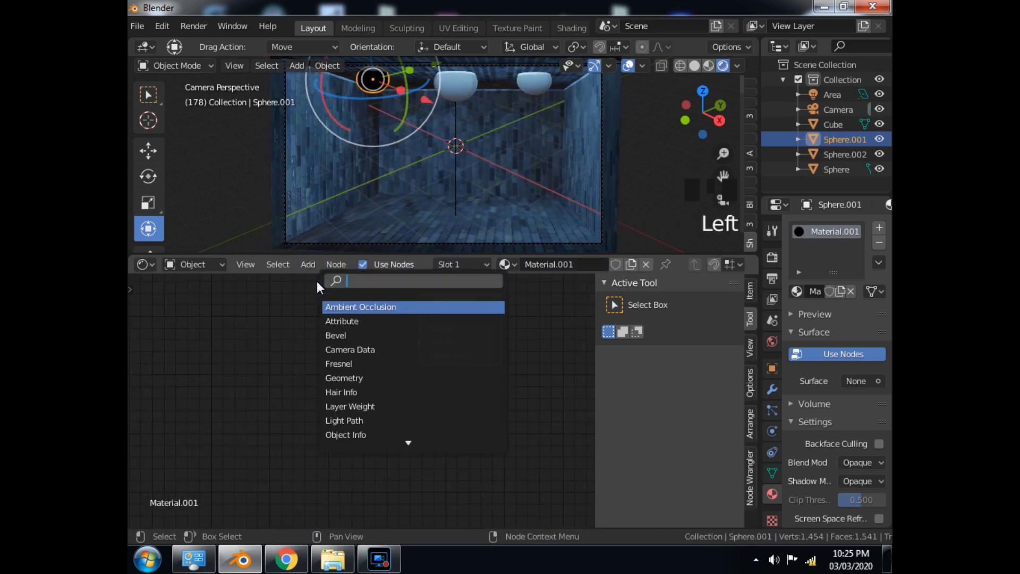
text(e)
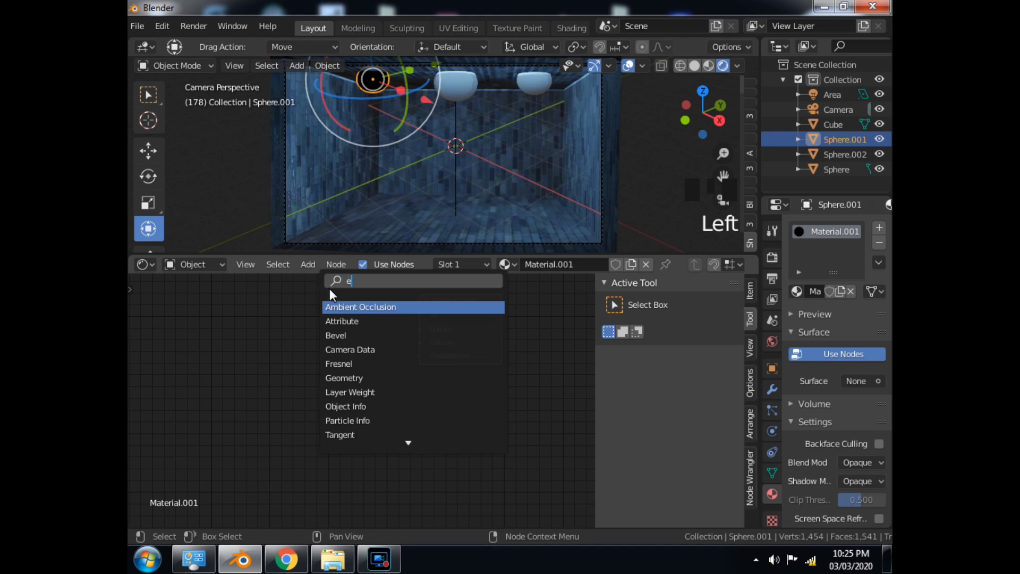
text(m)
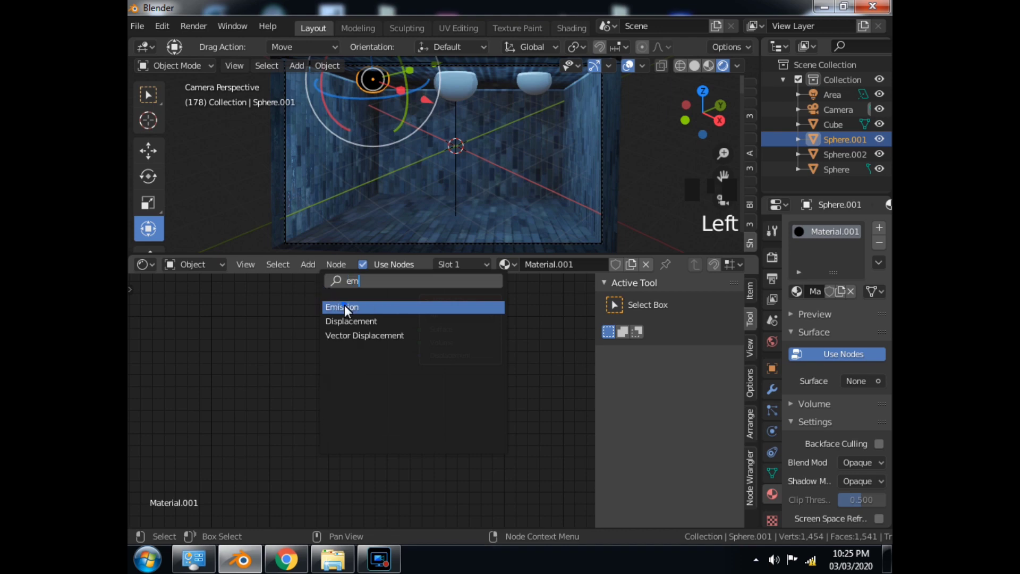
click(344, 306)
click(280, 367)
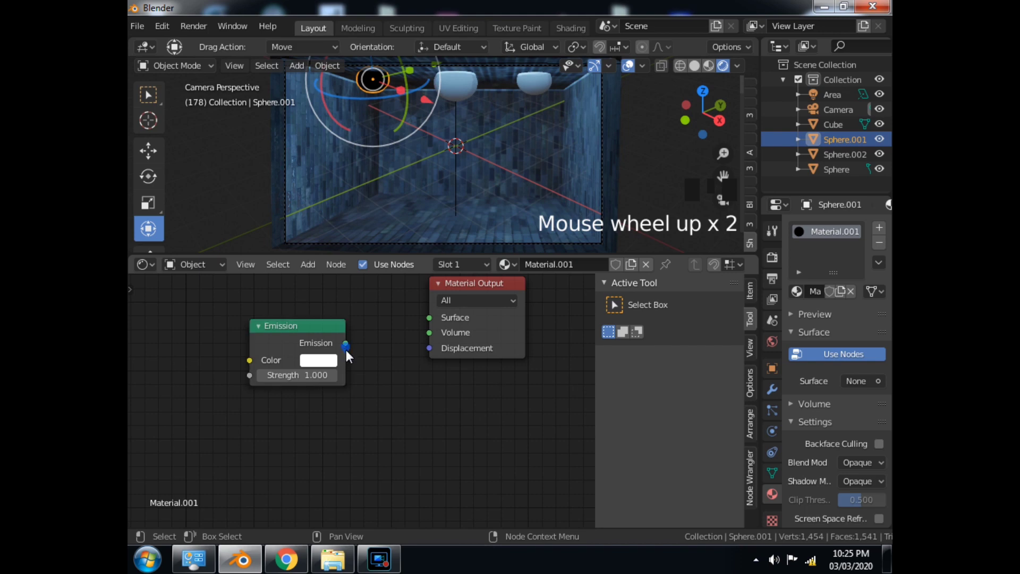
drag(346, 348, 429, 317)
drag(295, 322, 284, 388)
Step: Set the left sphere's Emission strength to 60.5 and, after trying cyan, make its color pink
click(306, 418)
drag(356, 262, 350, 223)
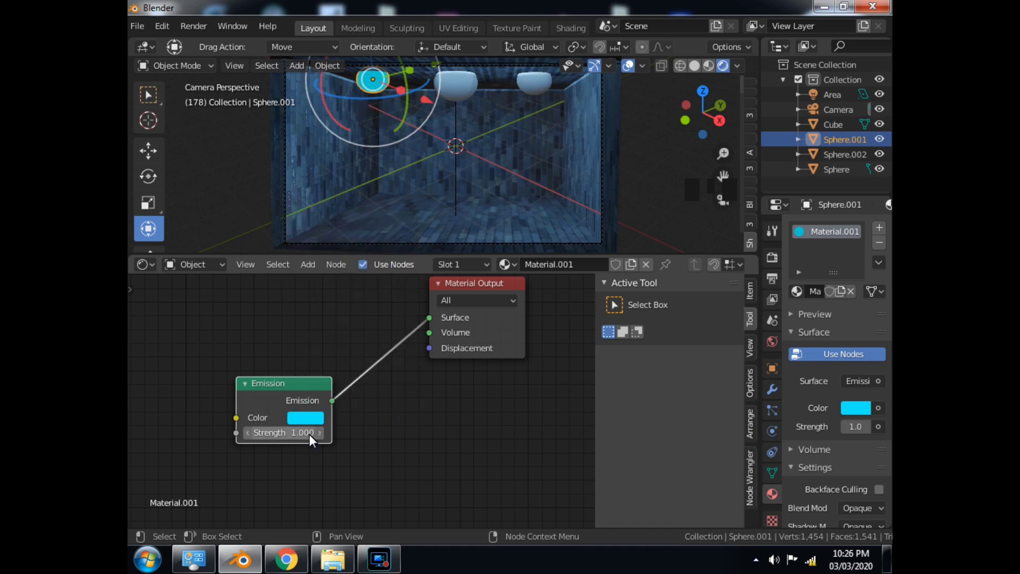
mouse_move(309, 434)
mouse_down()
mouse_move(724, 444)
mouse_move(139, 375)
mouse_move(299, 437)
mouse_up()
drag(364, 454, 362, 453)
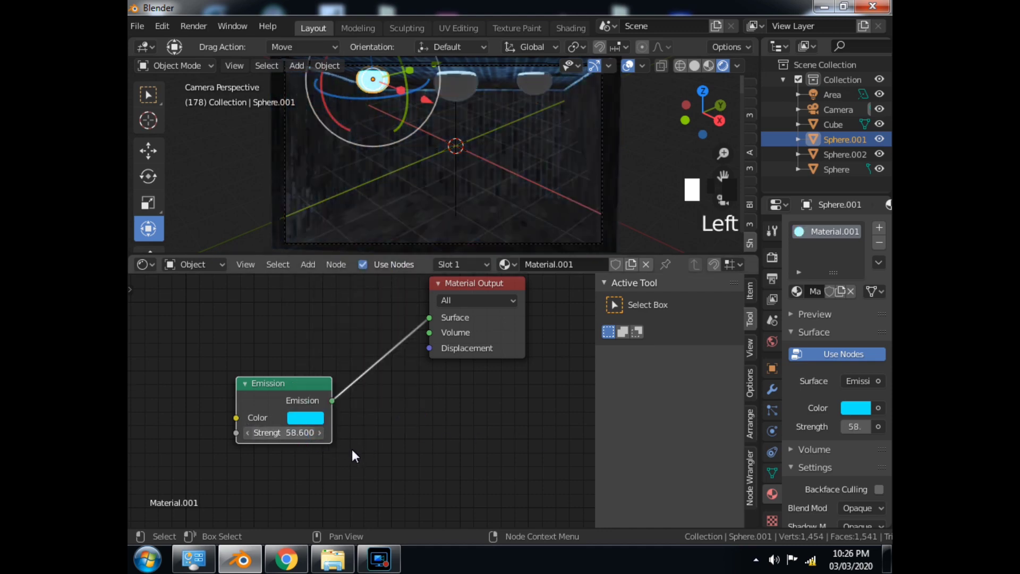
click(668, 205)
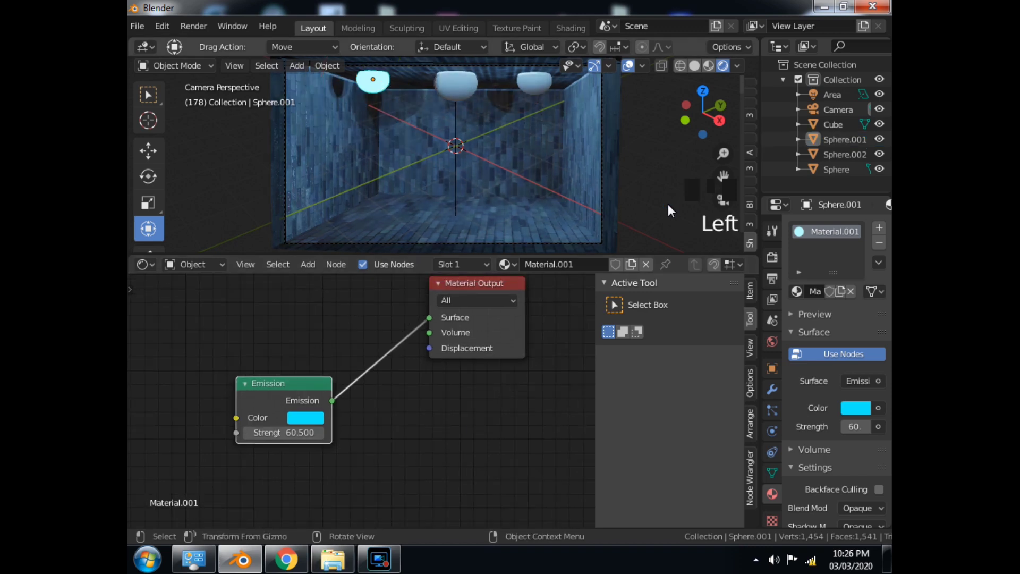
click(297, 414)
click(368, 296)
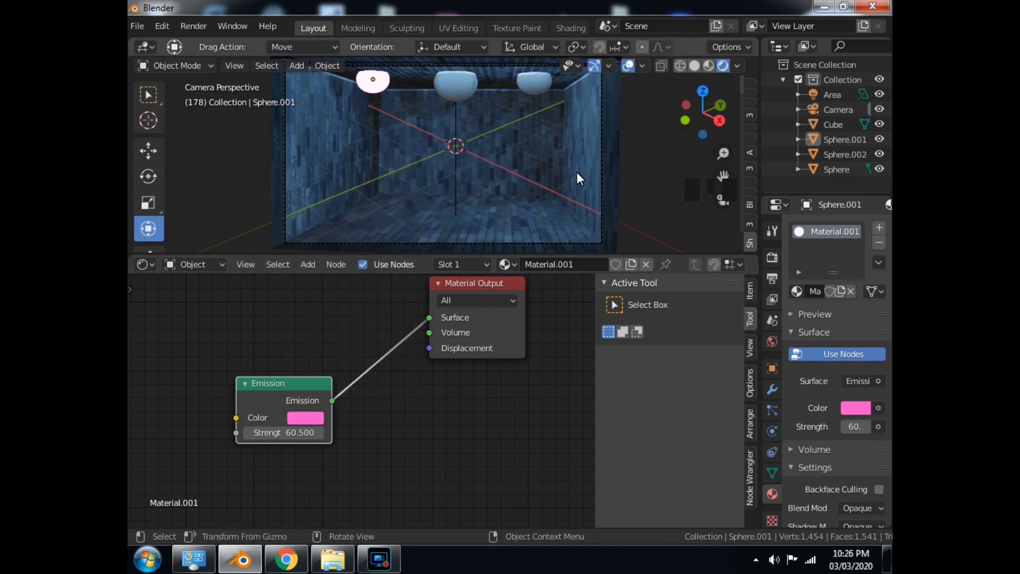
Step: Create a new material for the right ceiling sphere and delete its Principled BSDF node
double_click(536, 83)
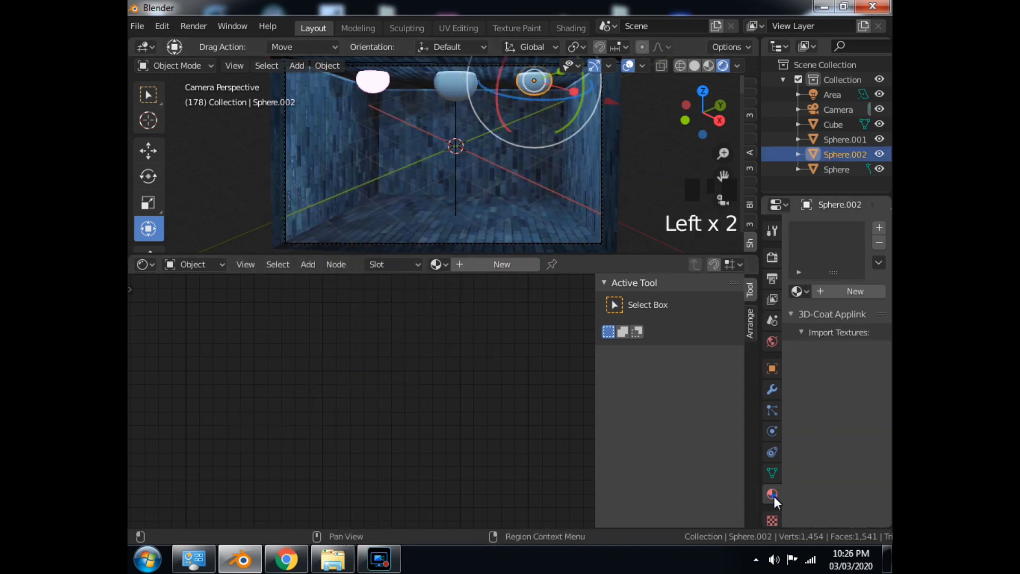
click(853, 290)
click(471, 340)
click(284, 383)
right_drag(282, 381, 196, 356)
Step: Add an Emission node to the right sphere's material and connect it to the Material Output's Surface input
click(307, 264)
click(326, 286)
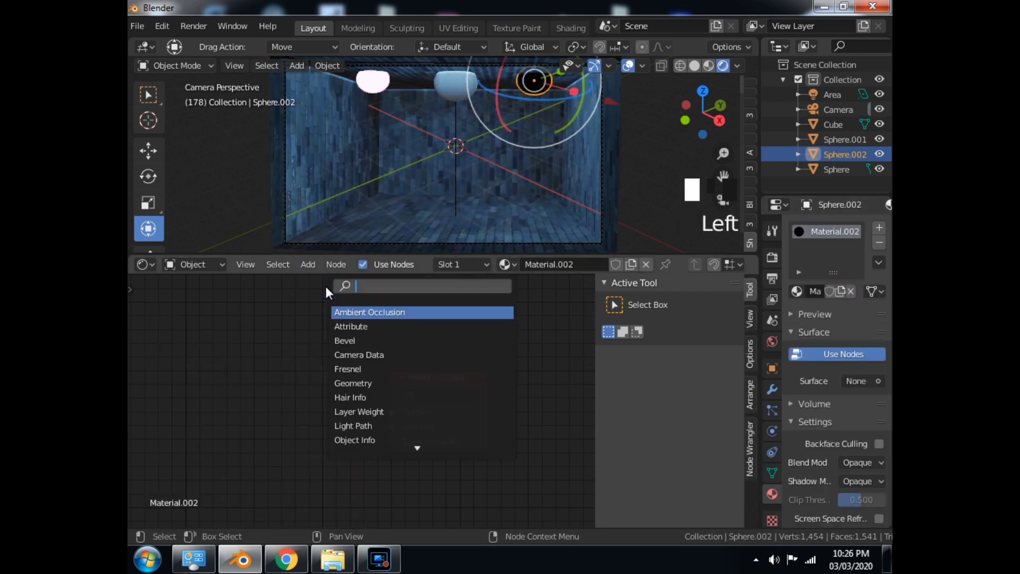
text(em)
click(358, 312)
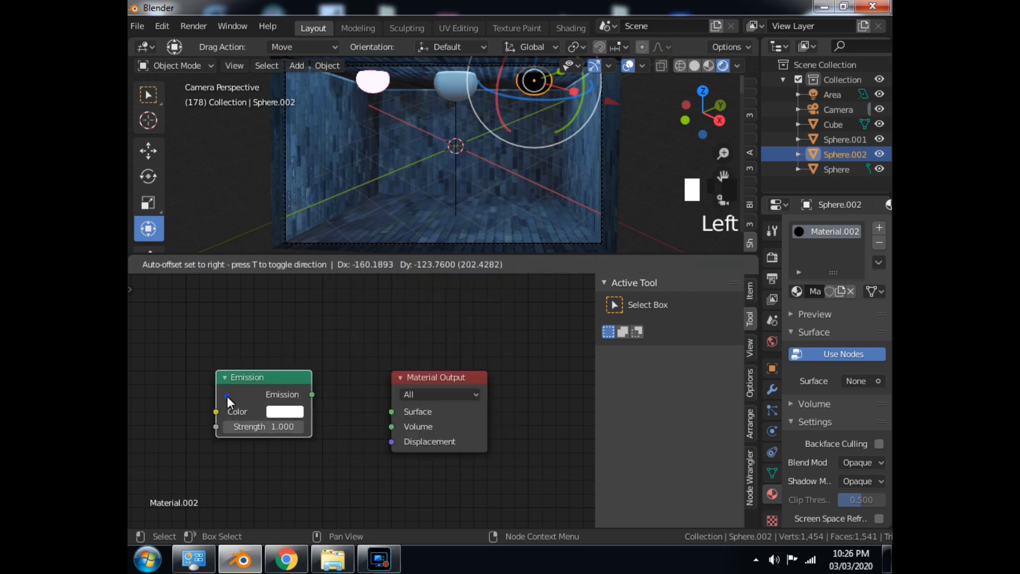
click(217, 397)
drag(302, 395, 391, 411)
Step: Set the right sphere's Emission strength to 58.4 and its color to pink with hue 0.930 and saturation 0.545
drag(276, 431, 644, 479)
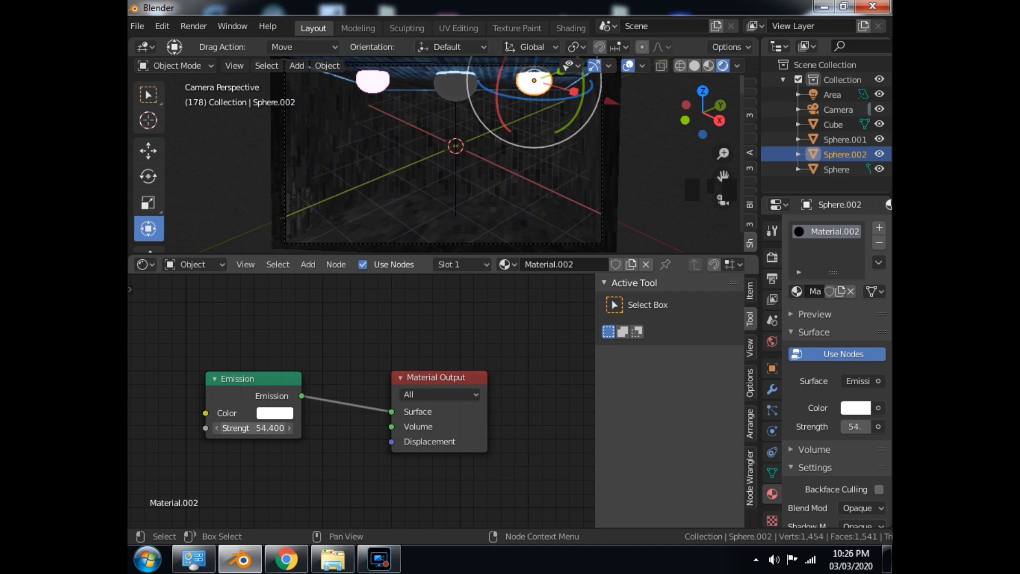
mouse_move(267, 432)
mouse_down()
mouse_move(337, 445)
mouse_move(262, 428)
mouse_move(342, 275)
mouse_move(327, 275)
mouse_move(331, 289)
mouse_up()
click(267, 416)
click(267, 416)
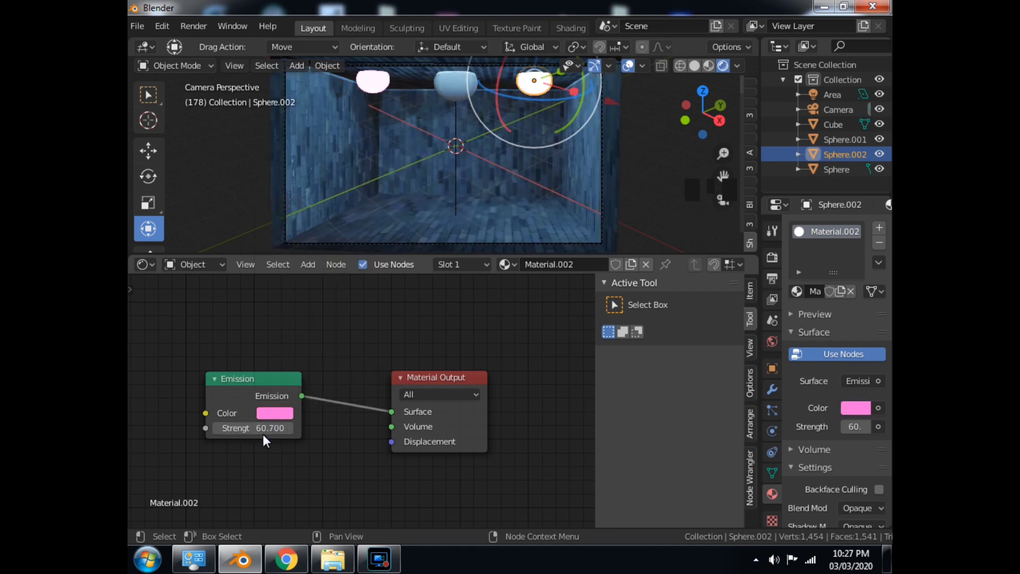
drag(261, 429, 244, 429)
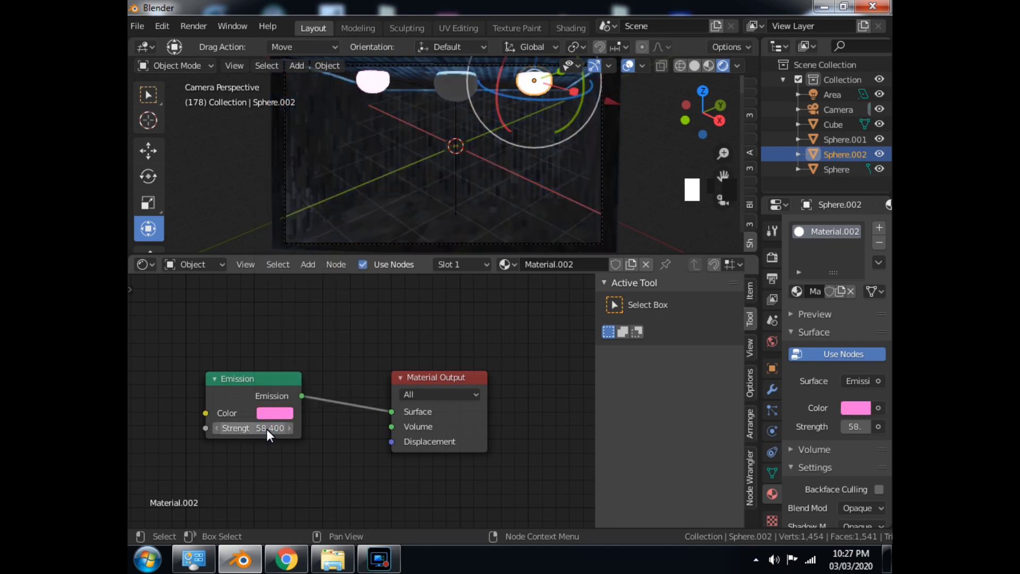
click(274, 412)
drag(331, 283, 326, 286)
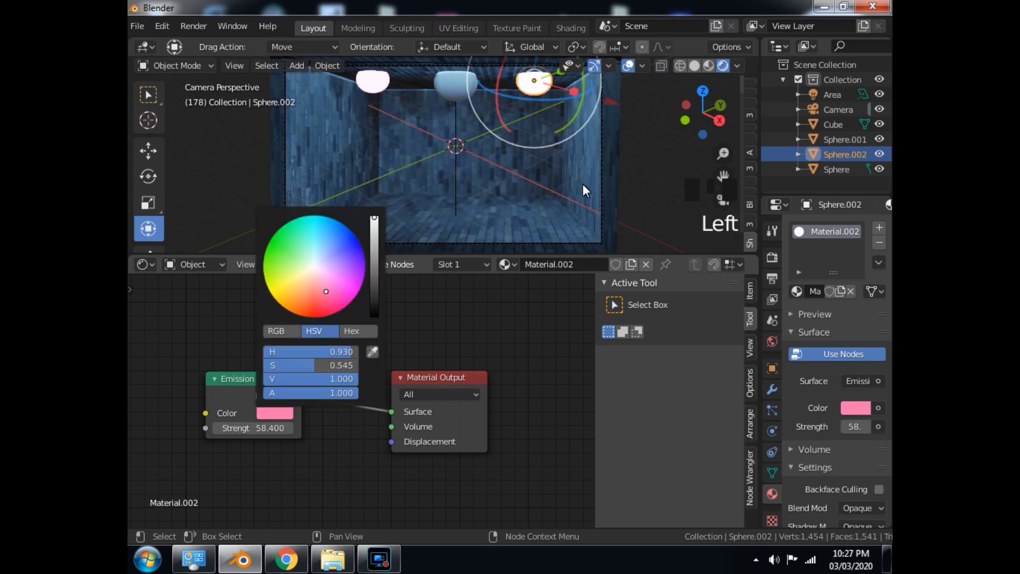
click(596, 204)
Step: Select the middle ceiling sphere and create a new material for it
click(457, 69)
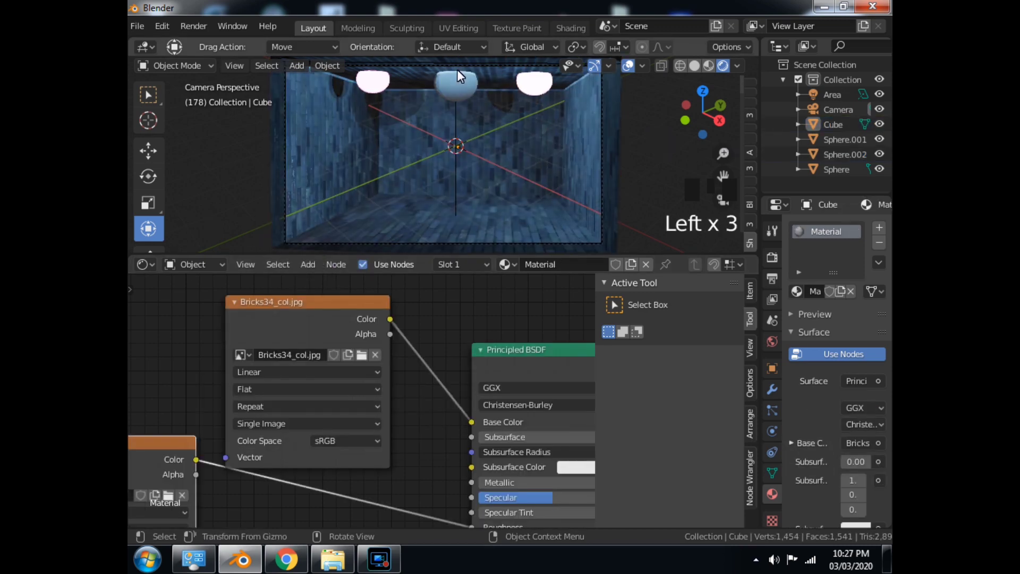
click(458, 72)
scroll(436, 146, down, 2)
scroll(448, 59, up, 3)
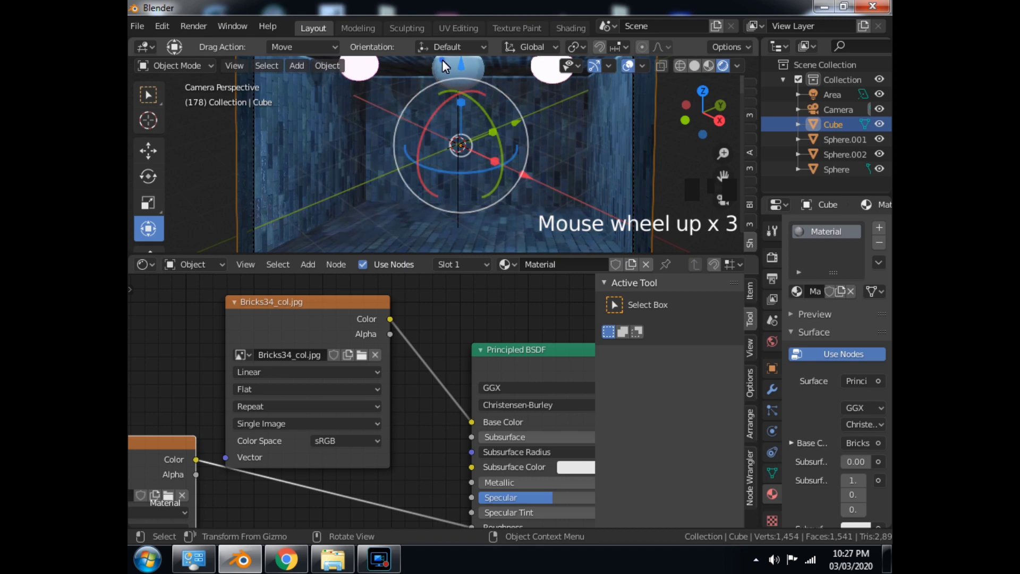
click(446, 60)
scroll(434, 108, down, 3)
scroll(434, 107, up, 2)
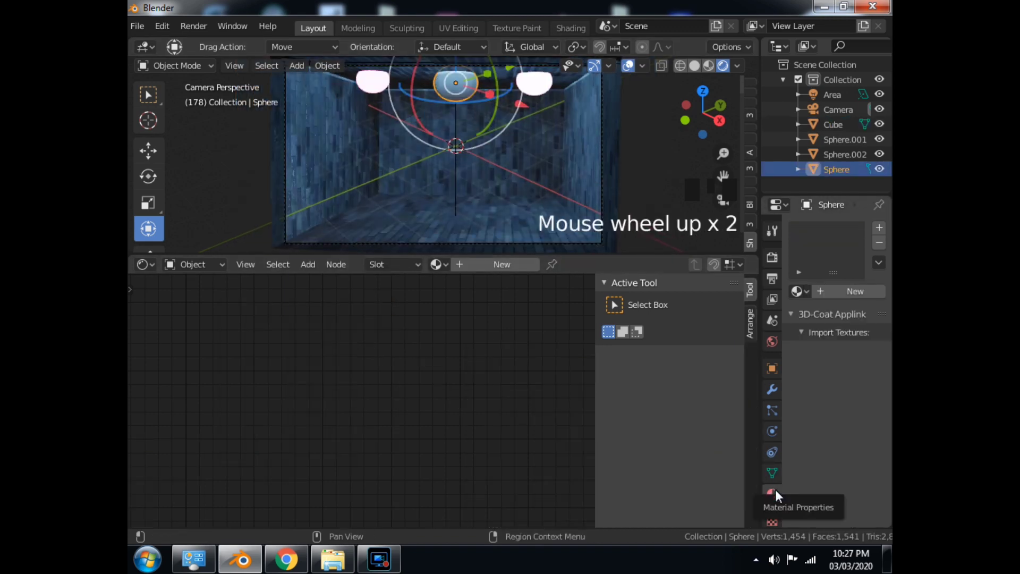
double_click(854, 293)
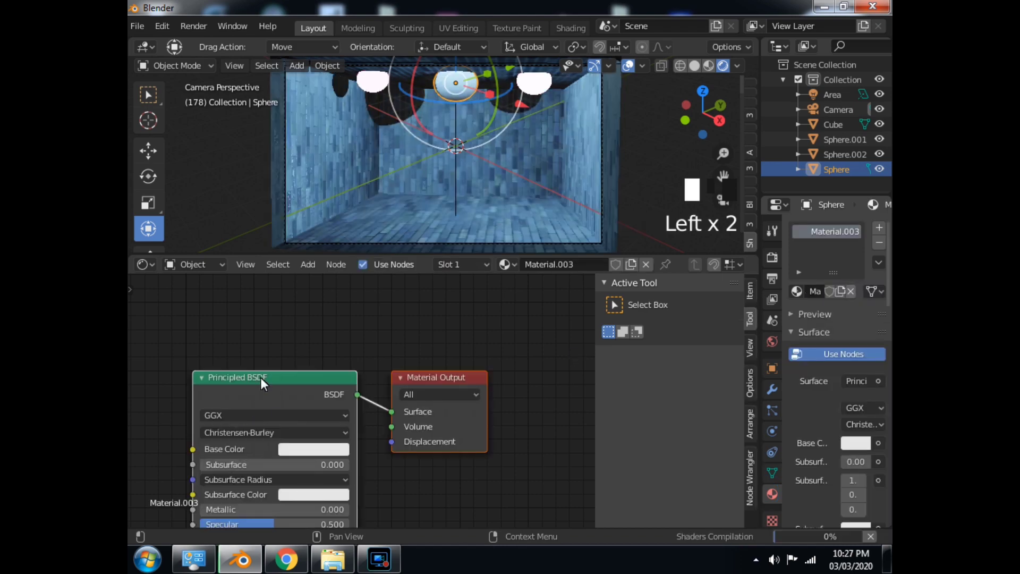
Step: Move the middle sphere's Material Output node up and away, and delete the Principled BSDF node
click(441, 372)
drag(441, 371, 485, 325)
click(315, 383)
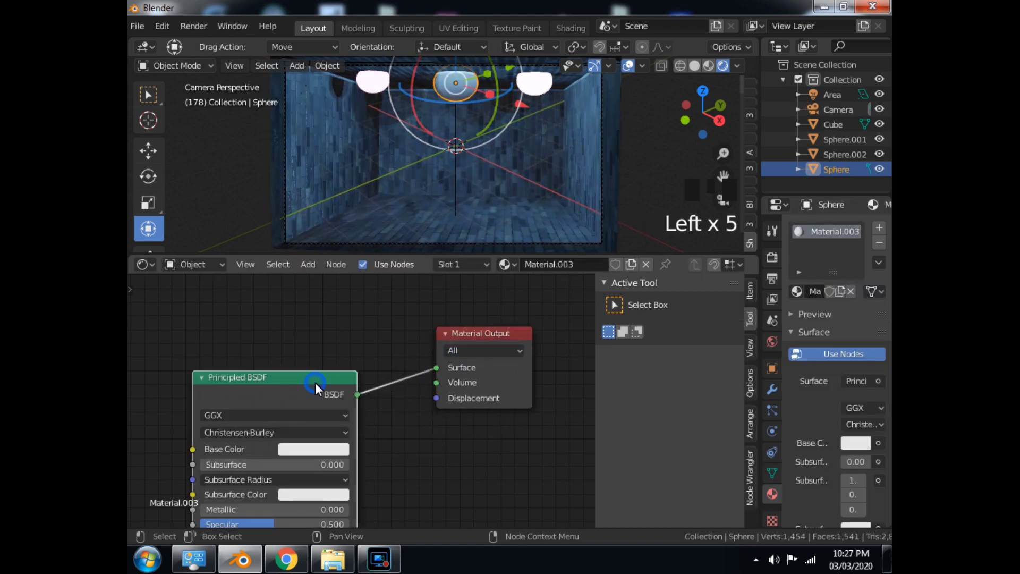
right_click(315, 383)
click(237, 353)
Step: Add an Emission node to the middle sphere's material and link it to the Material Output's Surface input
click(308, 264)
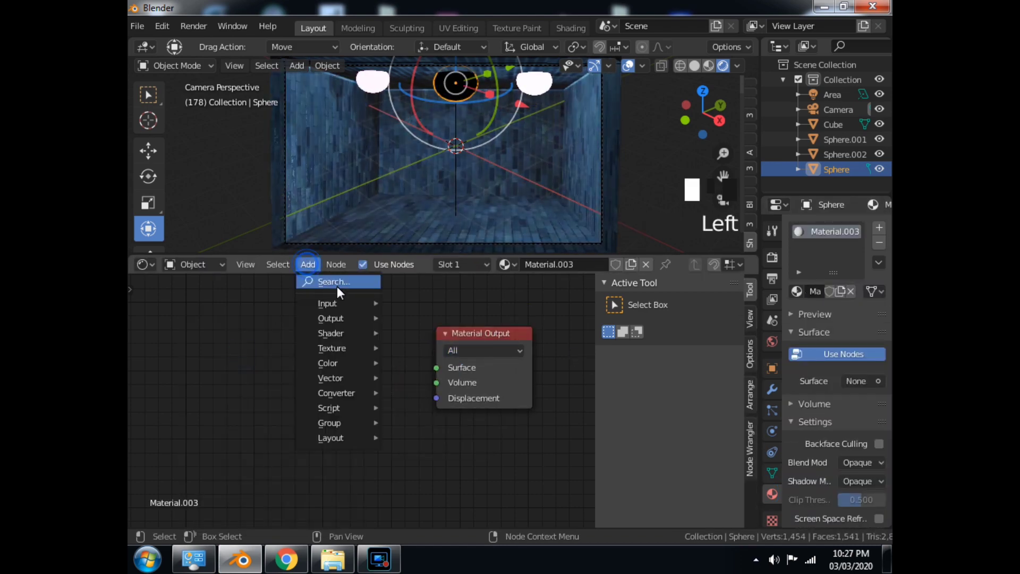
click(337, 285)
text(emi)
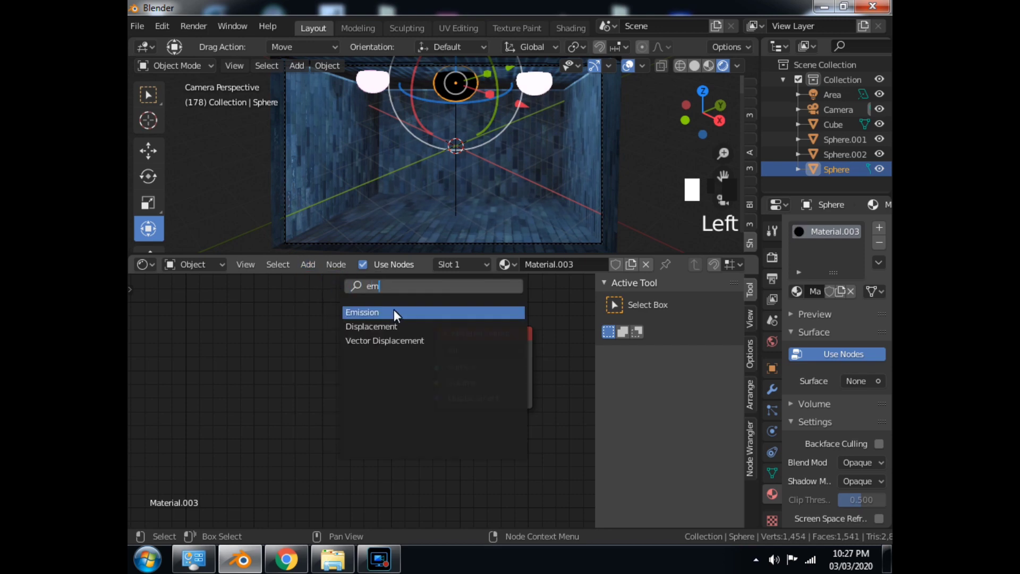
click(394, 311)
click(230, 430)
drag(302, 410, 435, 368)
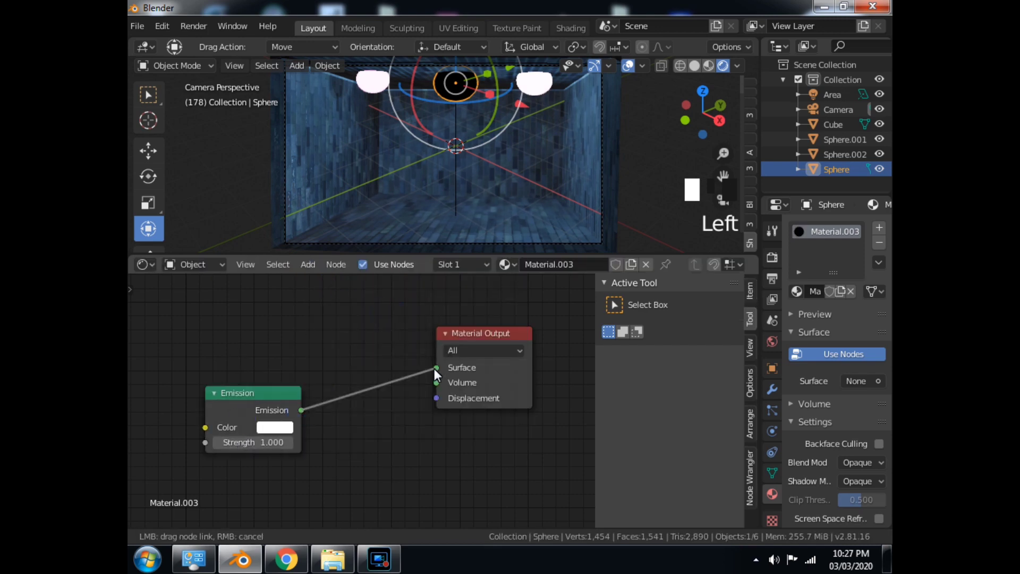
Step: Set the middle sphere's Emission color to blue with hue 0.578 and saturation 0.921, and its strength to about 34.6
click(274, 428)
click(337, 239)
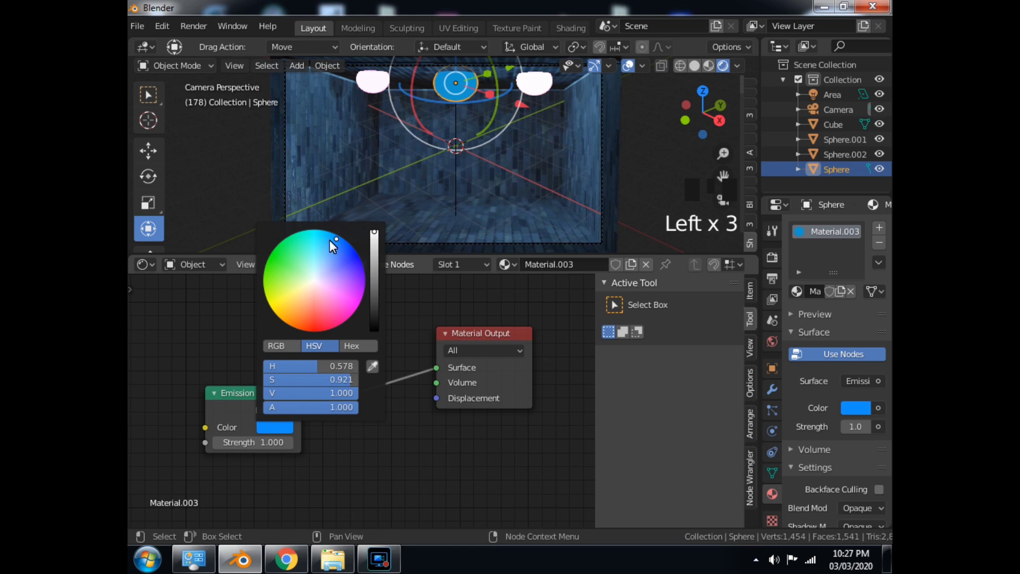
drag(247, 445, 500, 460)
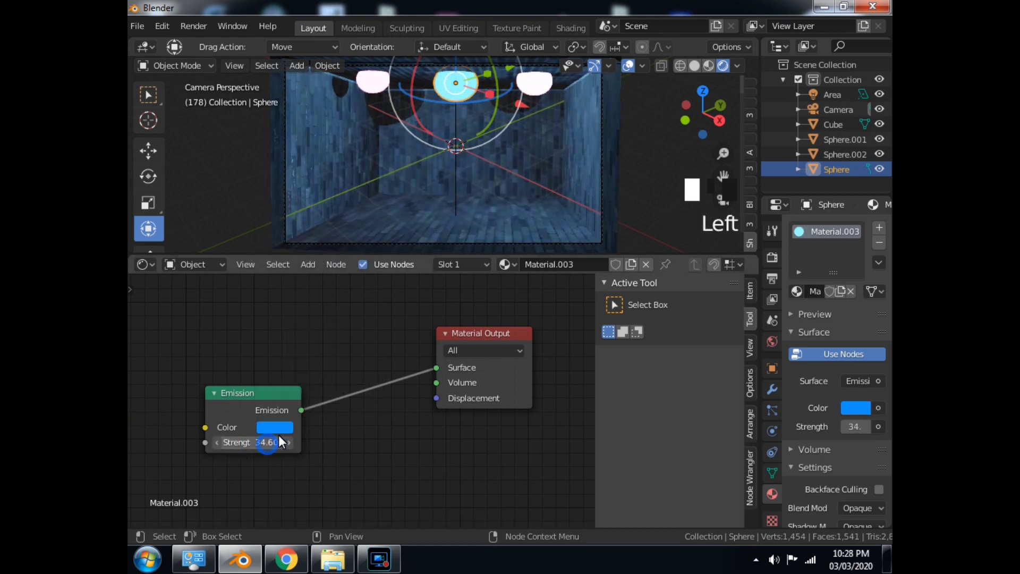
drag(278, 442, 280, 443)
Step: Deselect the middle sphere, enlarge the 3D viewport over the node editor, and add a second area light
click(611, 123)
drag(594, 256, 598, 442)
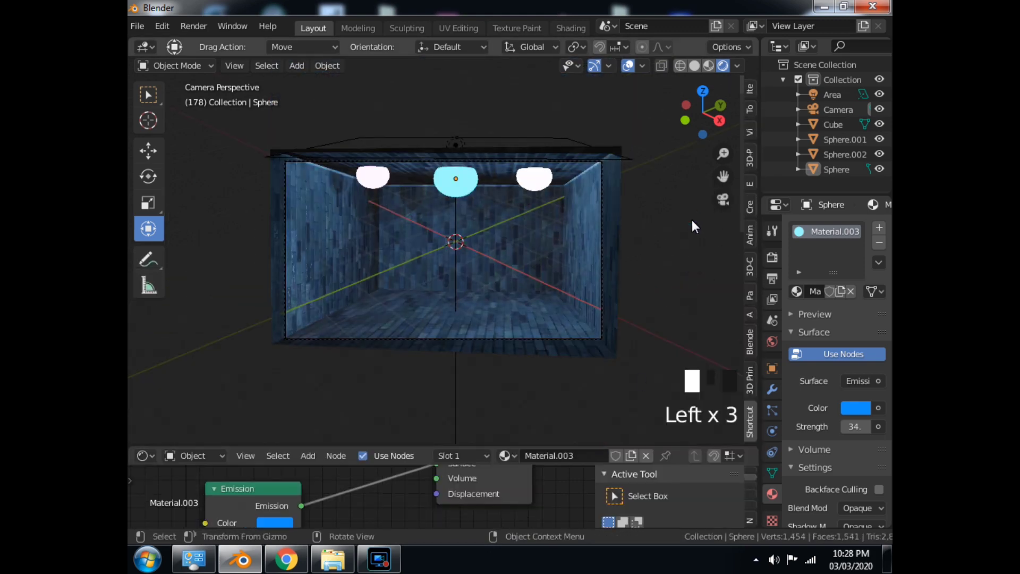
click(298, 66)
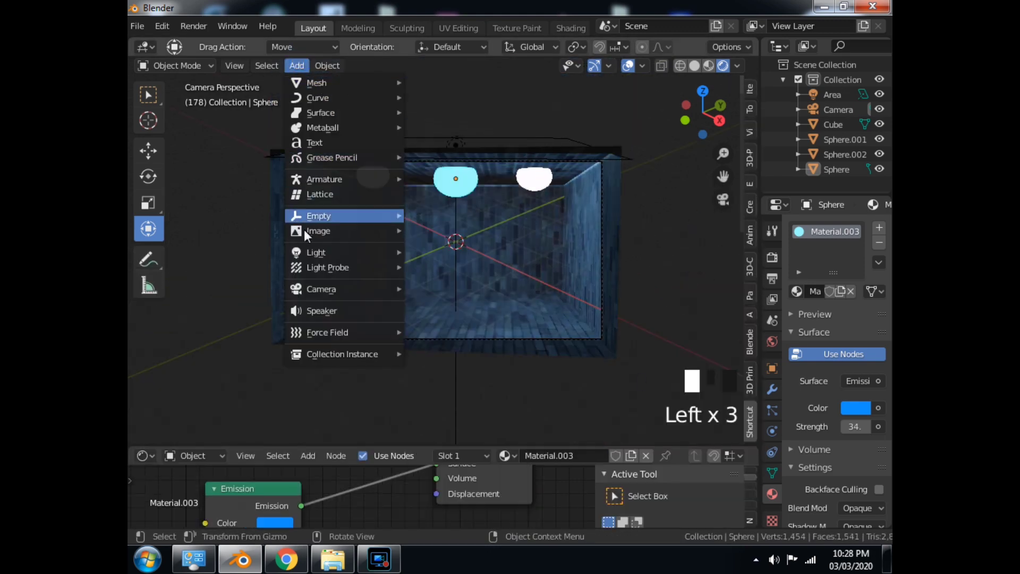
mouse_move(382, 253)
click(431, 295)
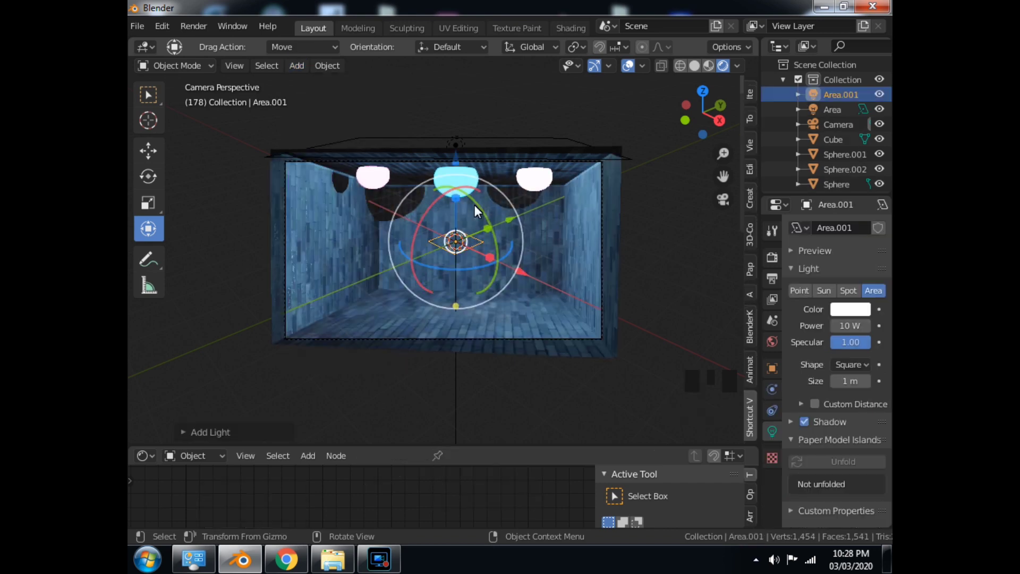
Step: Raise the new area light along the Z axis to the middle sphere, near the room's ceiling
click(149, 152)
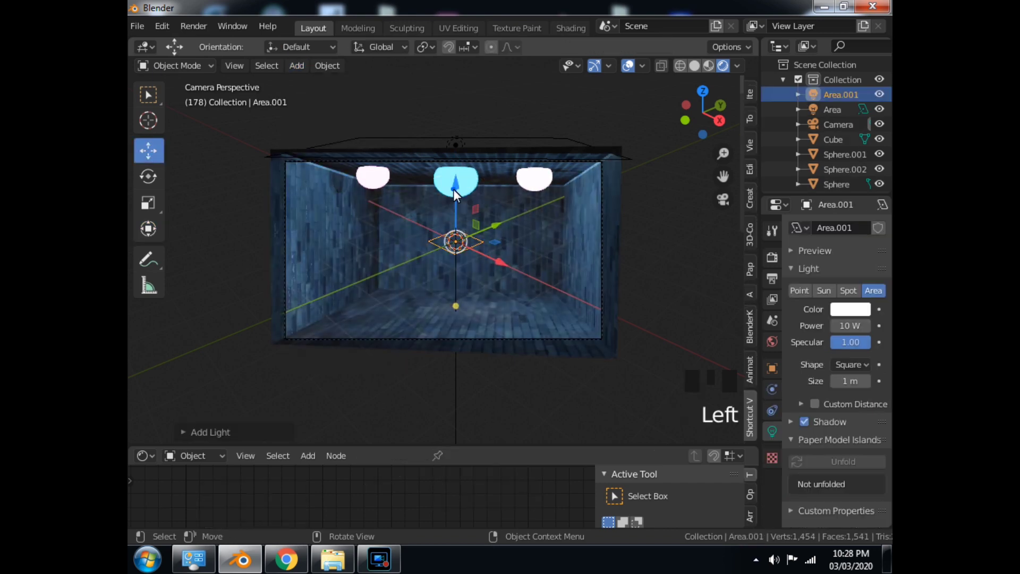
drag(454, 190, 466, 113)
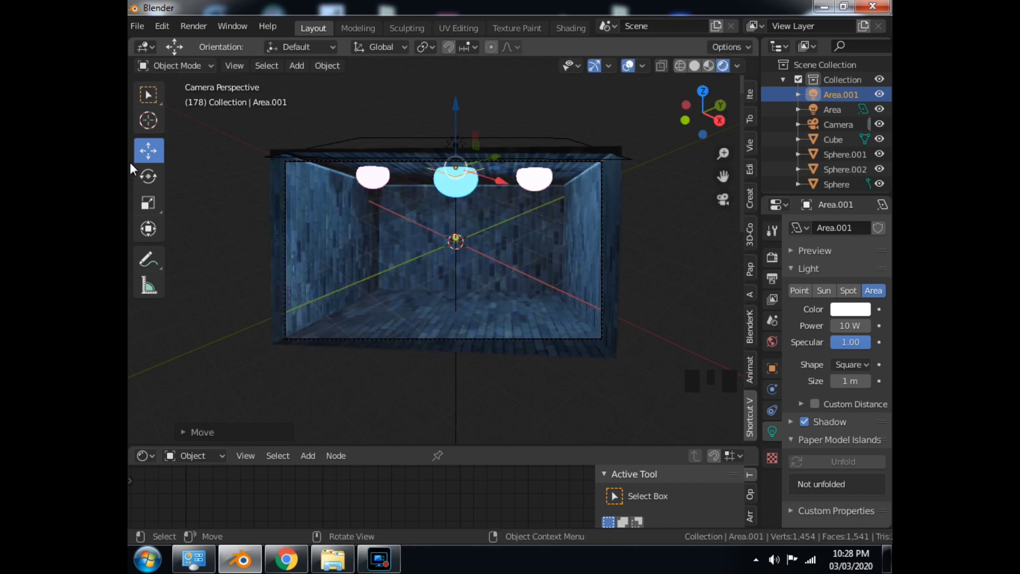
click(296, 66)
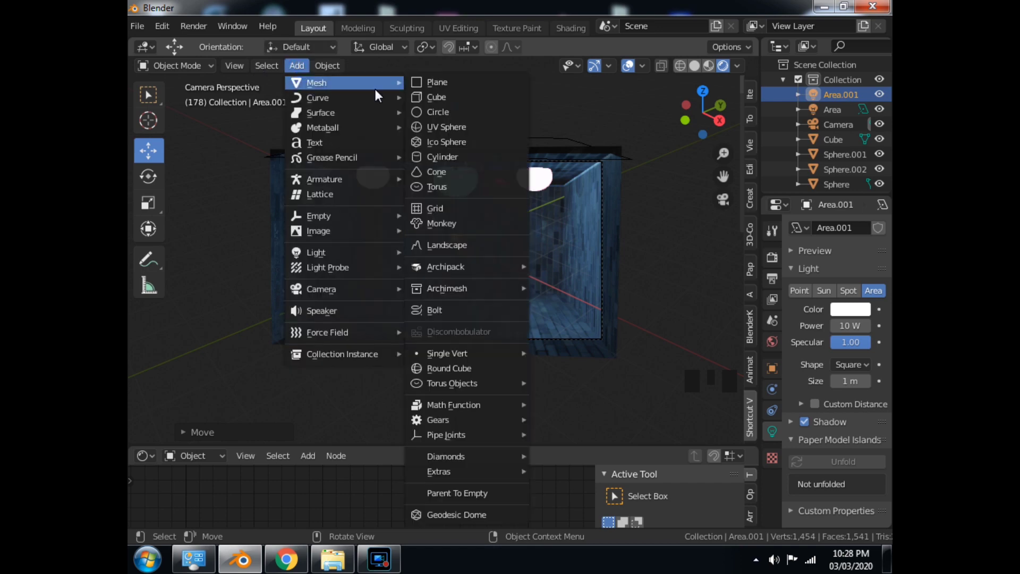
Step: Color the new area light blue with hue 0.666 and saturation 0.896, and raise it slightly along the Z axis
click(871, 308)
drag(787, 184, 837, 140)
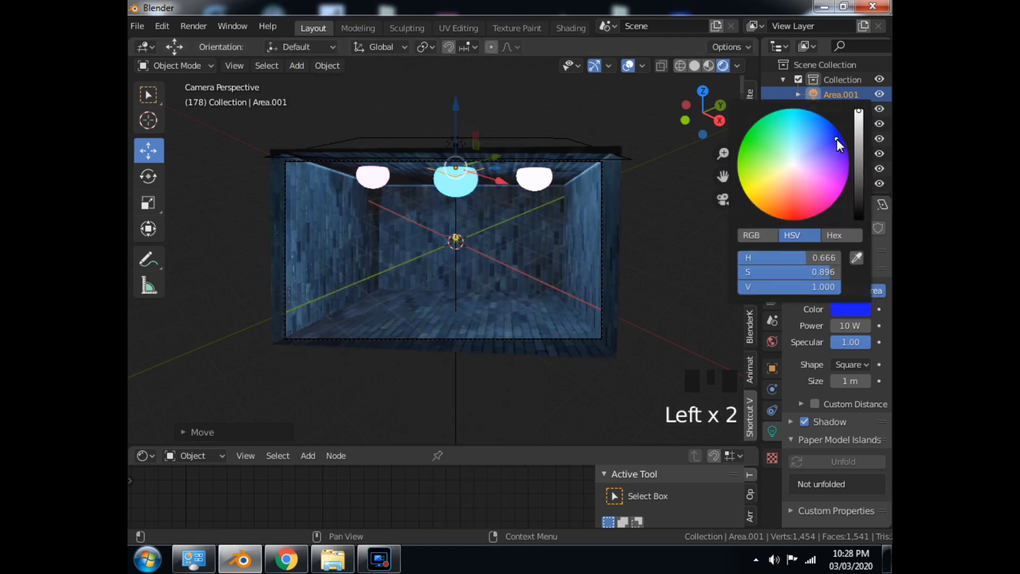
mouse_move(454, 101)
mouse_down()
mouse_move(458, 136)
mouse_move(461, 87)
mouse_move(462, 99)
mouse_up()
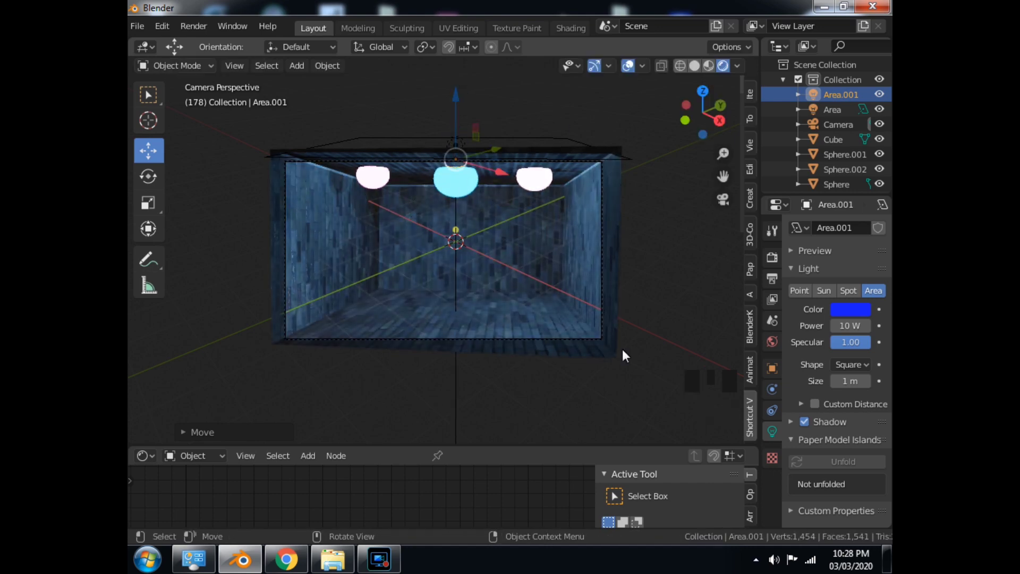
scroll(569, 331, up, 1)
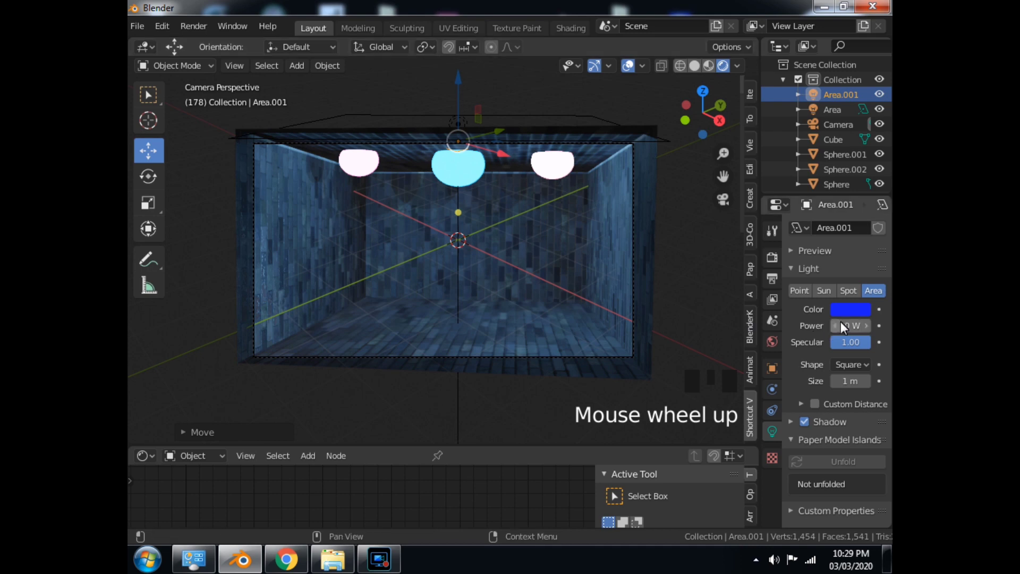
Step: Change the color of the area light above the middle sphere to a pale cyan
click(856, 311)
click(792, 159)
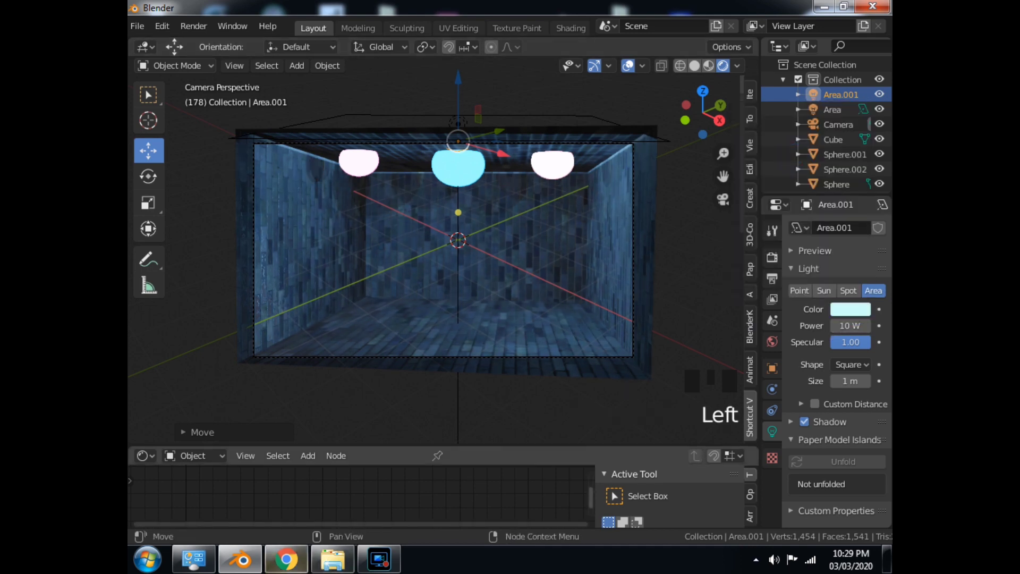
scroll(644, 335, up, 1)
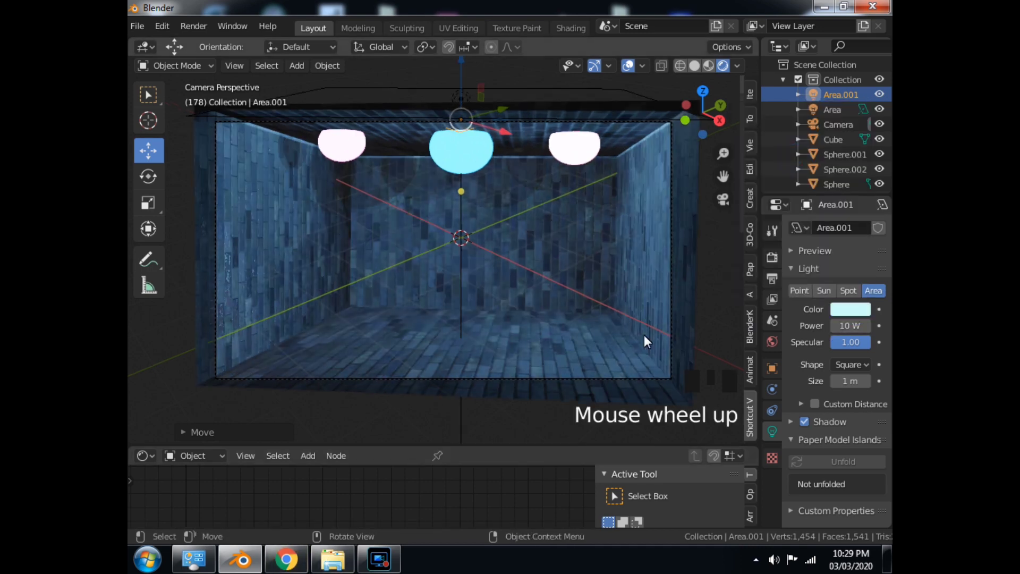
scroll(644, 336, down, 1)
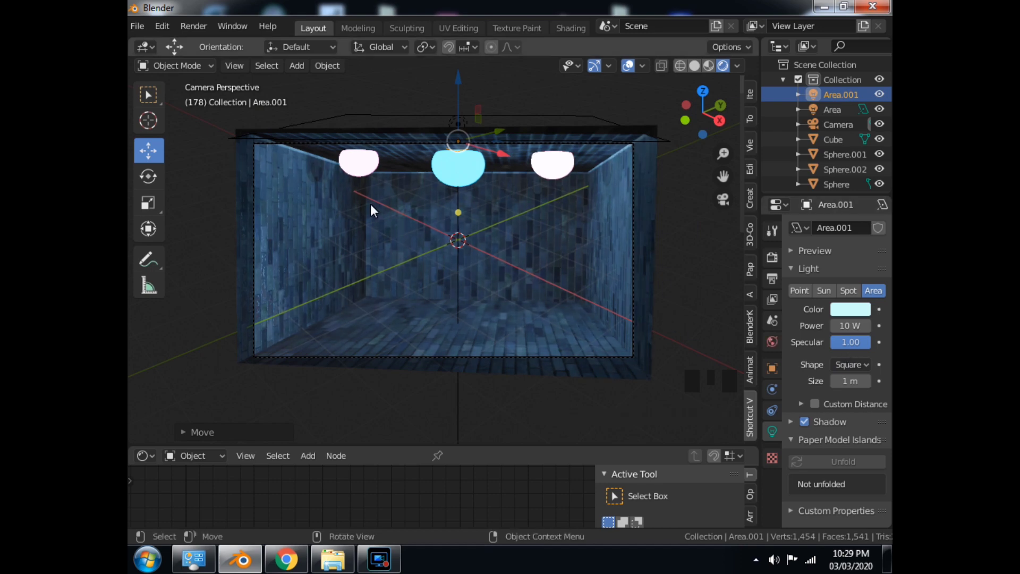
Step: Select the left-hand sphere, enlarge the node editor, and reduce its Emission strength to about 9.7
click(362, 168)
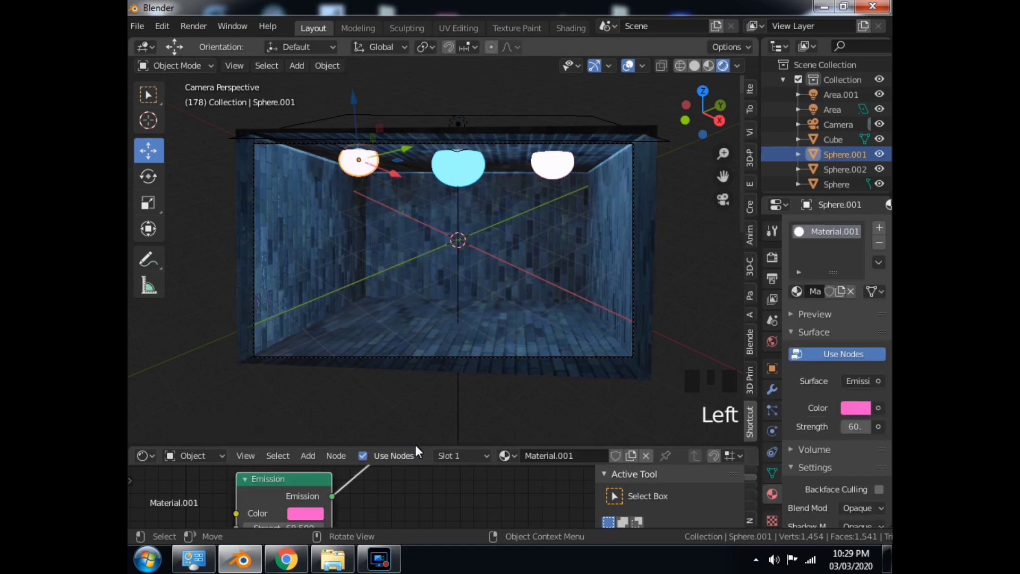
drag(419, 446, 430, 341)
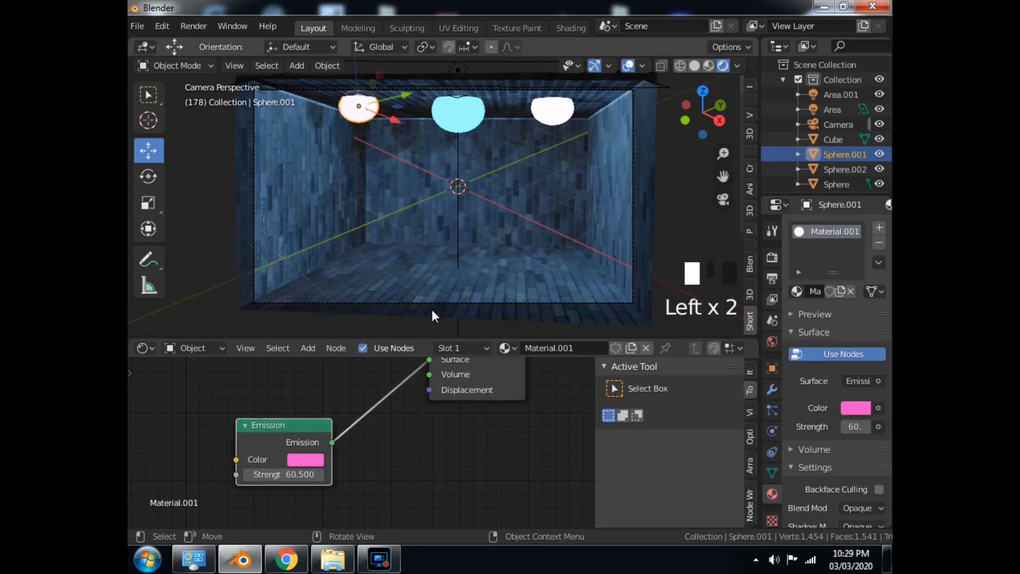
drag(313, 478, 181, 476)
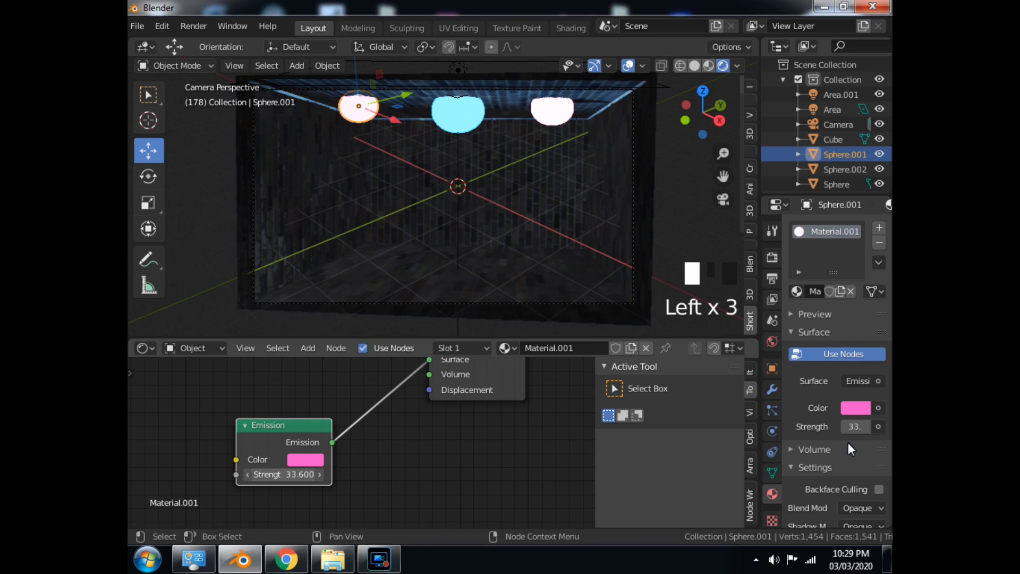
drag(877, 442, 864, 442)
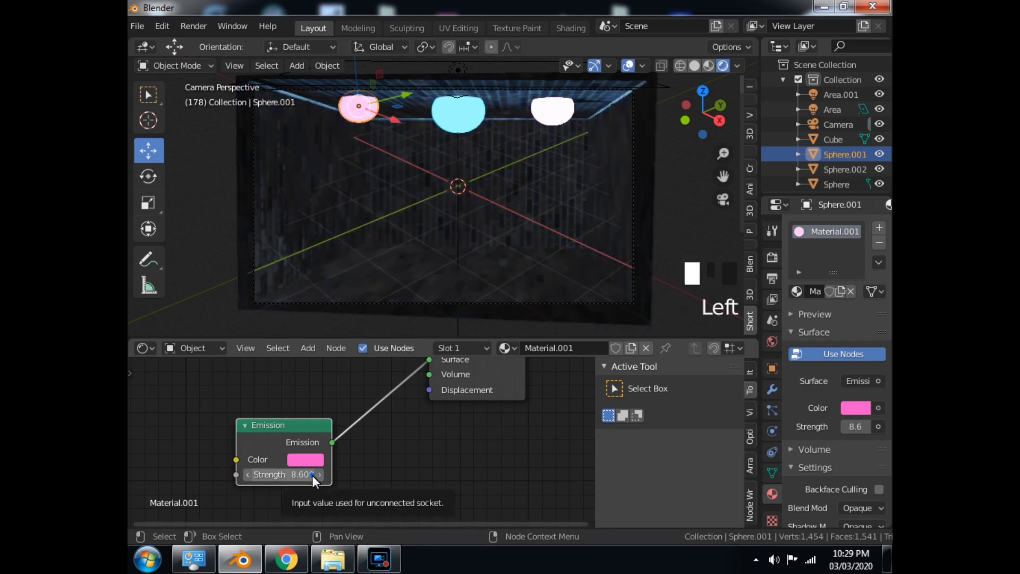
mouse_move(311, 475)
mouse_down()
mouse_move(218, 447)
mouse_move(312, 472)
mouse_up()
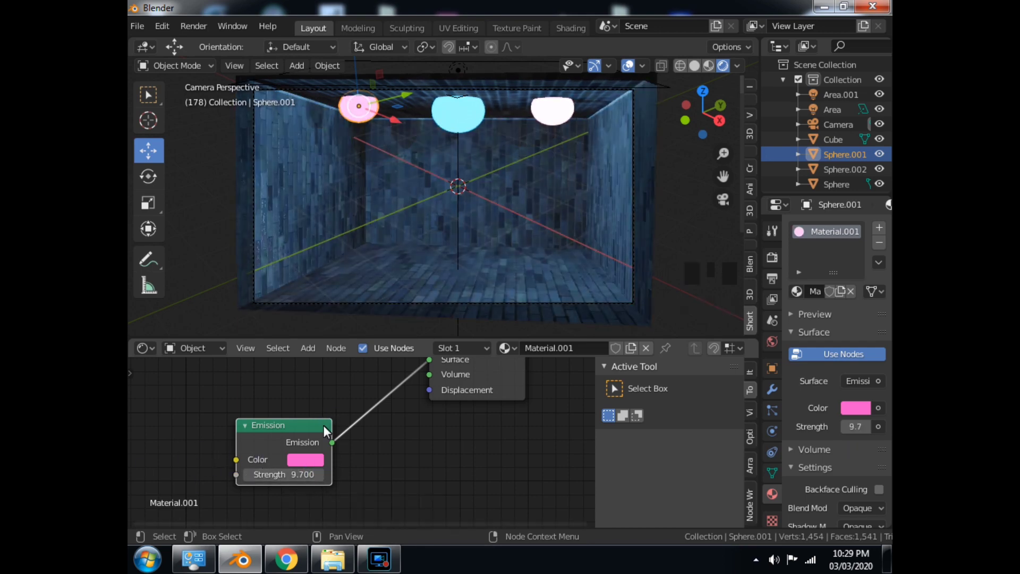
Step: Set the left-hand sphere's Emission color to red with hue 0.971 and saturation 1.000, and raise its strength to about 20.8
click(306, 459)
mouse_move(365, 345)
mouse_down()
mouse_move(351, 281)
mouse_move(322, 305)
mouse_move(346, 324)
mouse_move(339, 362)
mouse_move(354, 371)
mouse_up()
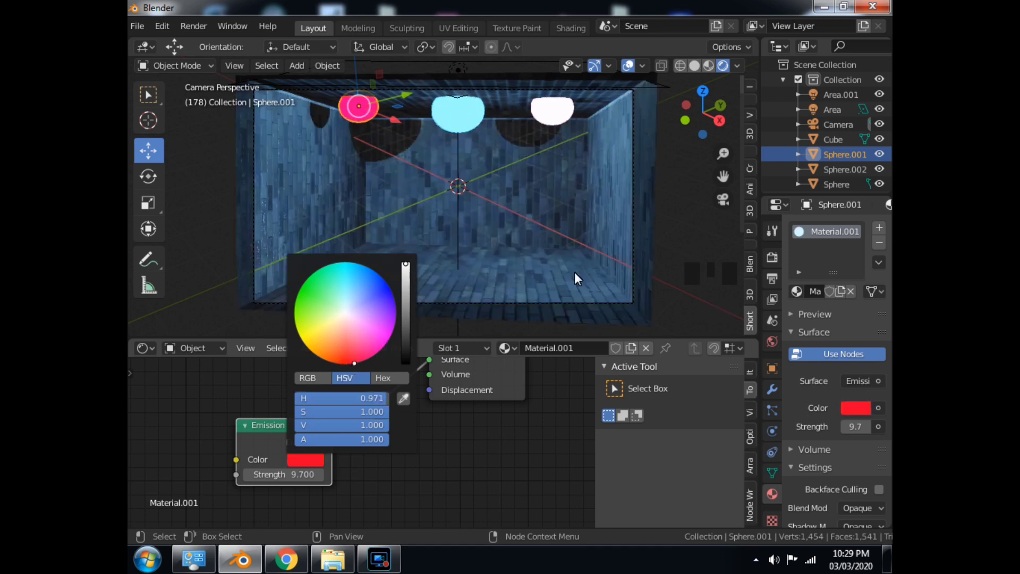
click(702, 237)
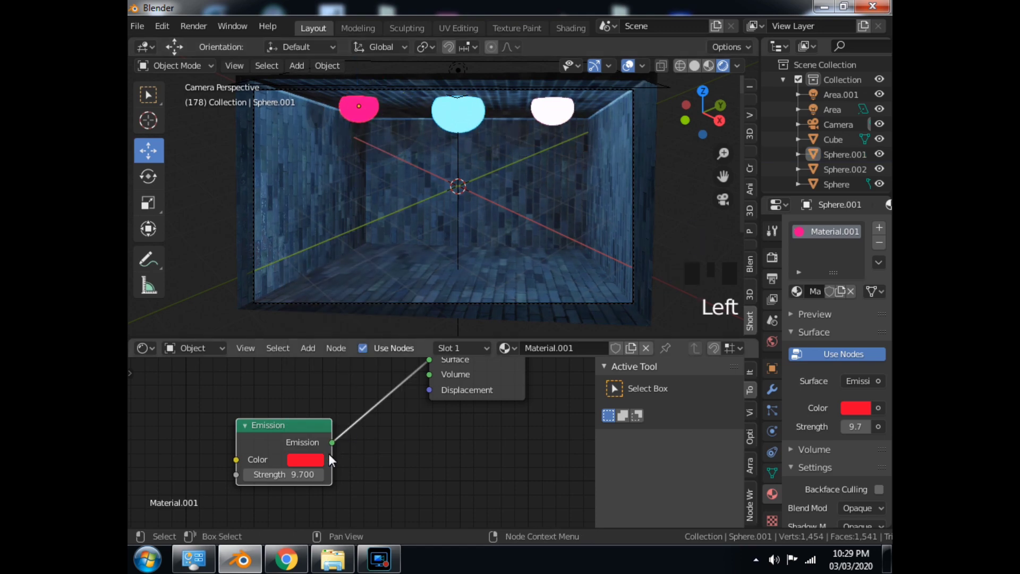
drag(289, 477, 333, 478)
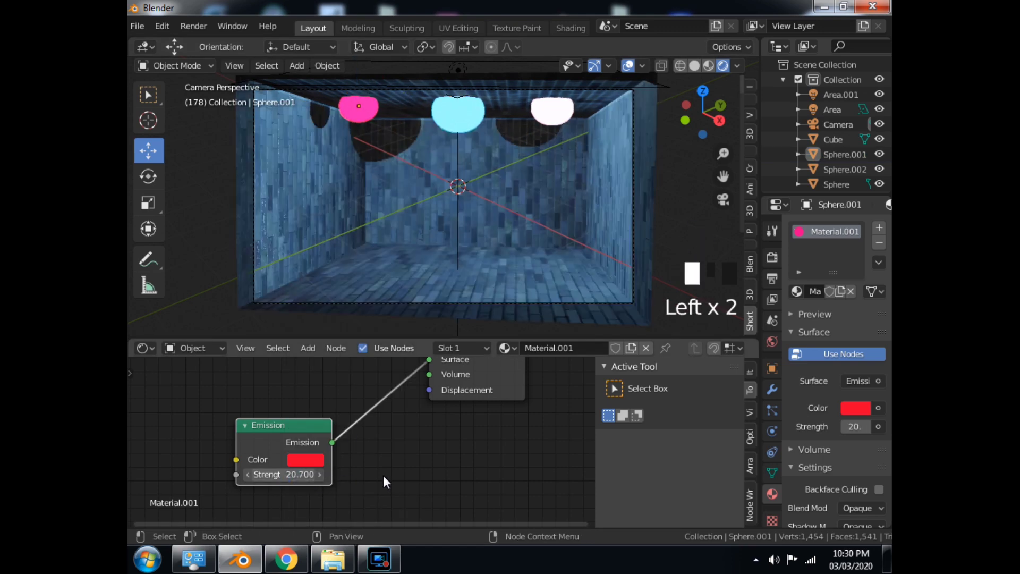
click(552, 111)
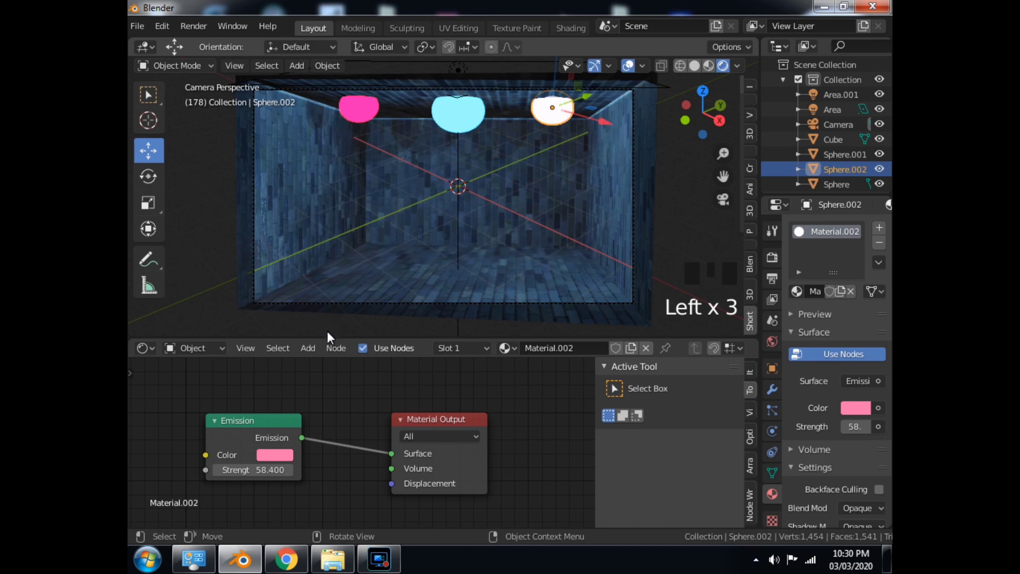
Step: Set the left-hand sphere's Emission color to green with hue 0.339 and saturation 0.957, and its strength to about 22.7
click(362, 104)
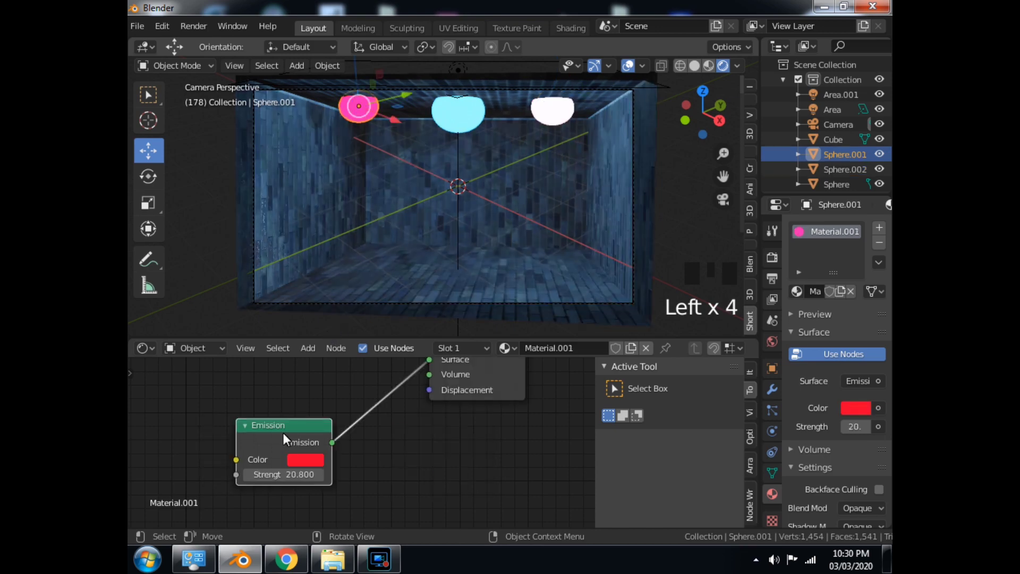
click(305, 458)
click(314, 309)
click(303, 287)
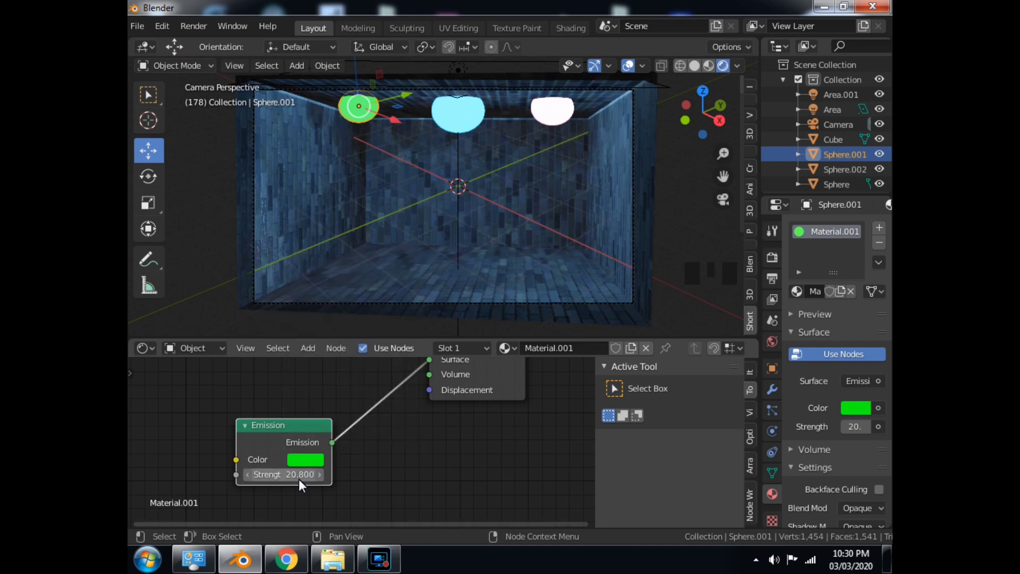
drag(302, 476, 320, 475)
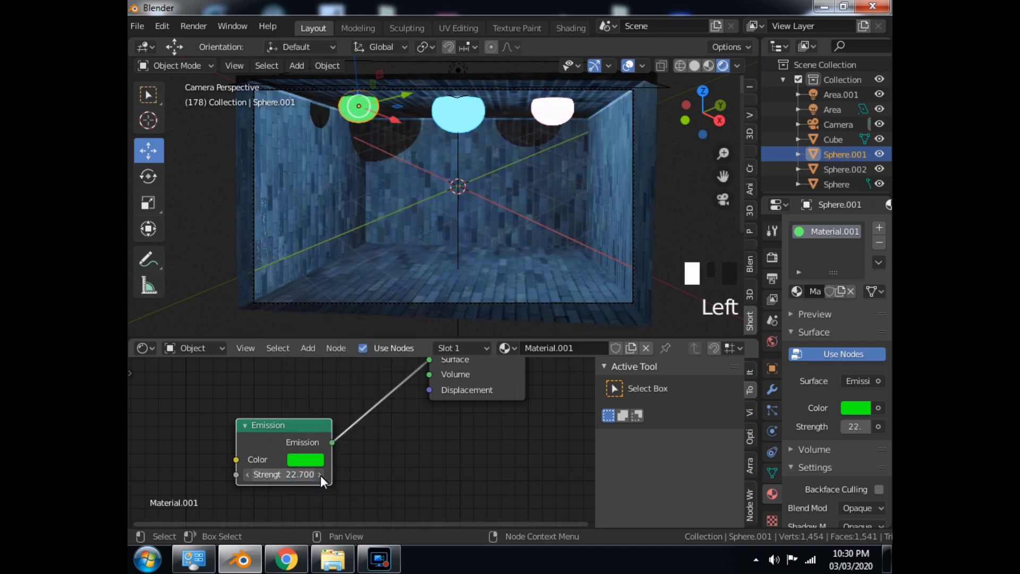
click(664, 203)
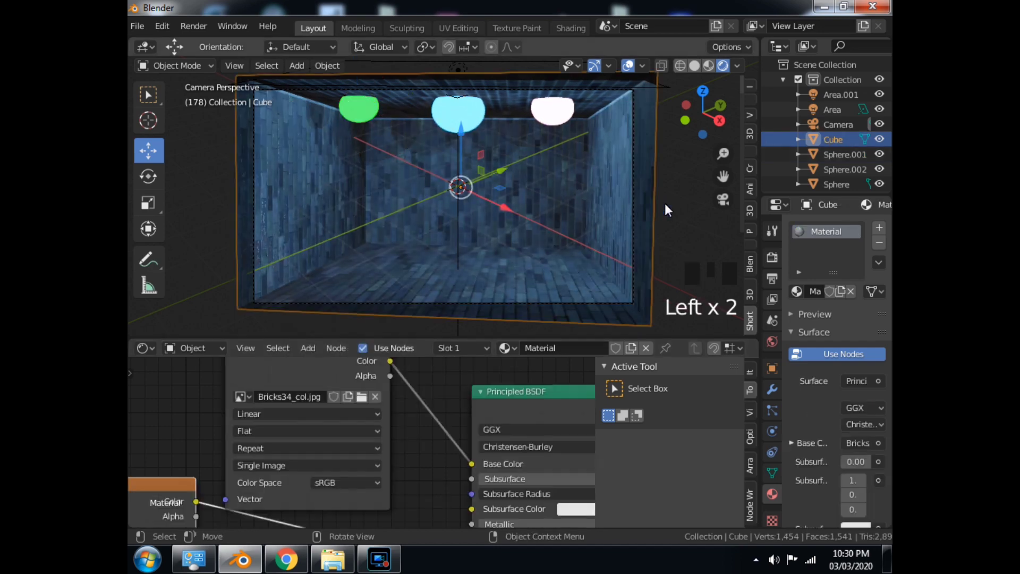
Step: Set the right-hand sphere's Emission color to green with hue 0.335 and saturation 1.000, lower its strength to about 35.2, and deselect it
click(553, 113)
click(274, 454)
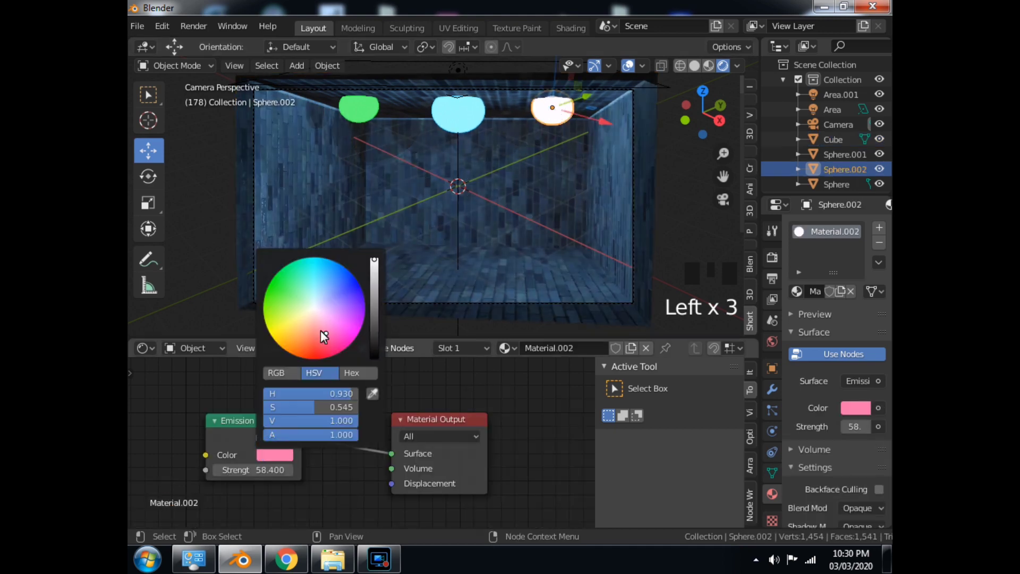
click(268, 275)
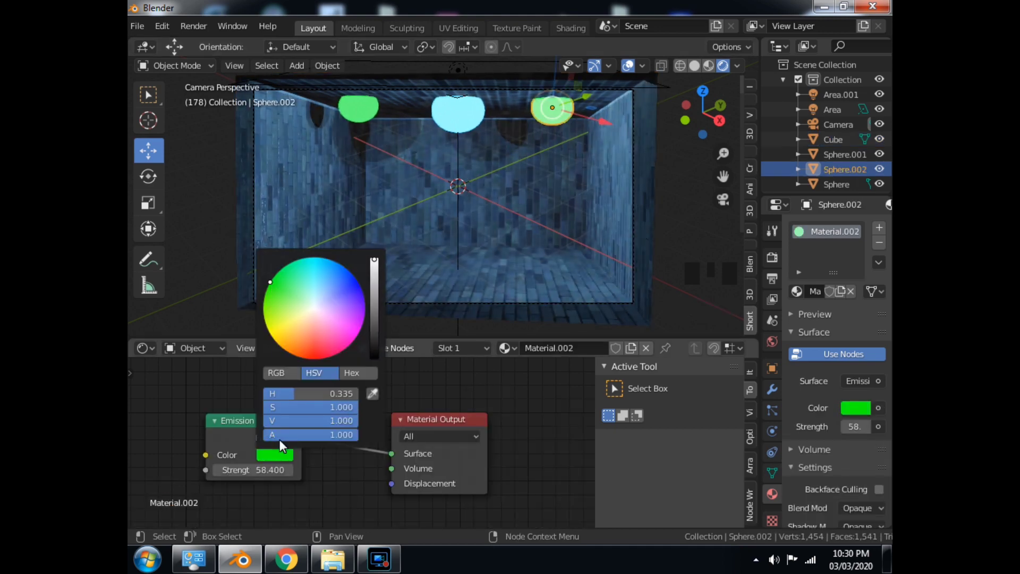
drag(275, 471, 828, 458)
click(680, 241)
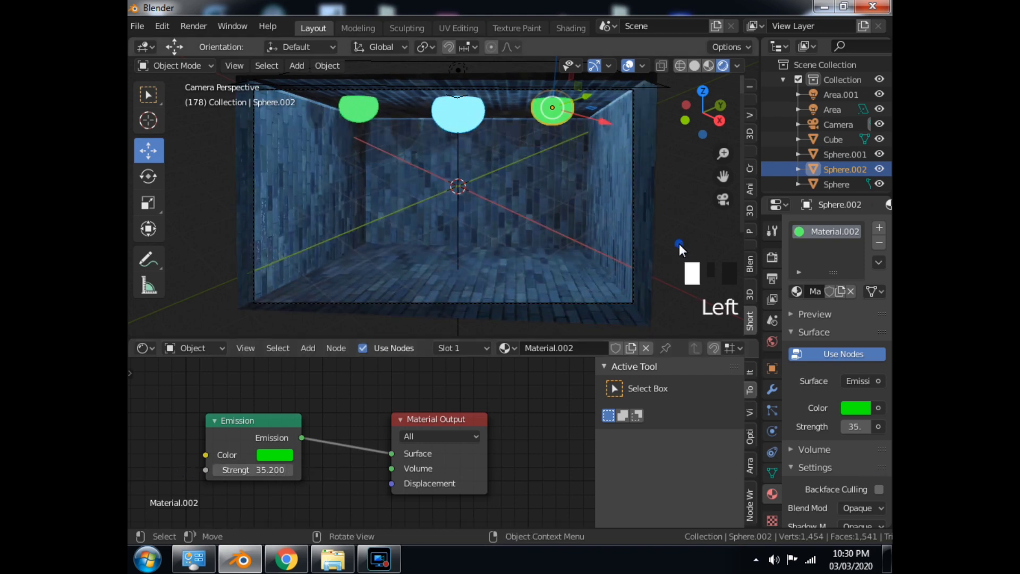
scroll(696, 211, down, 2)
scroll(696, 210, up, 2)
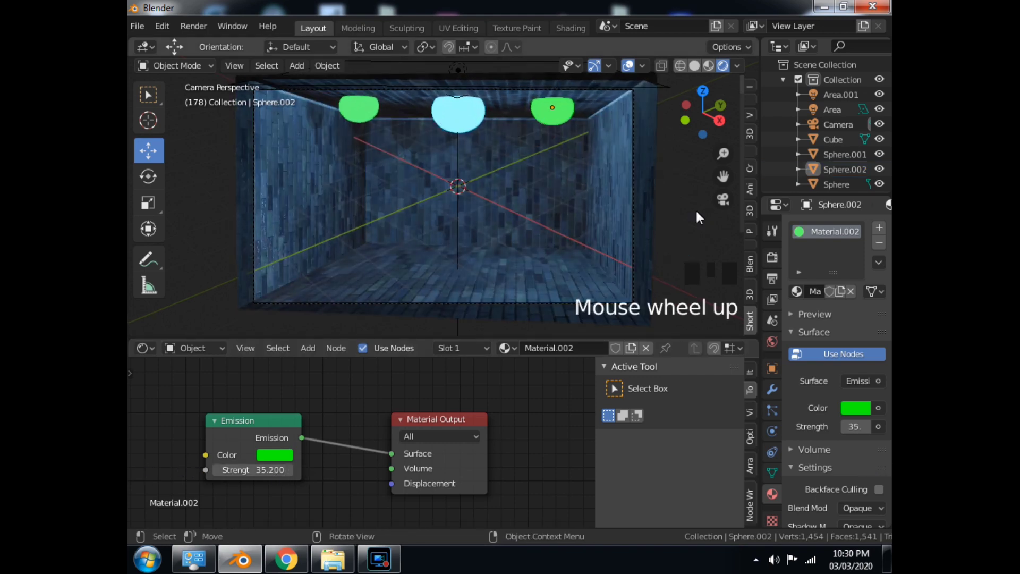
Step: Add a third area light and move it to the left-hand sphere near the ceiling
click(292, 66)
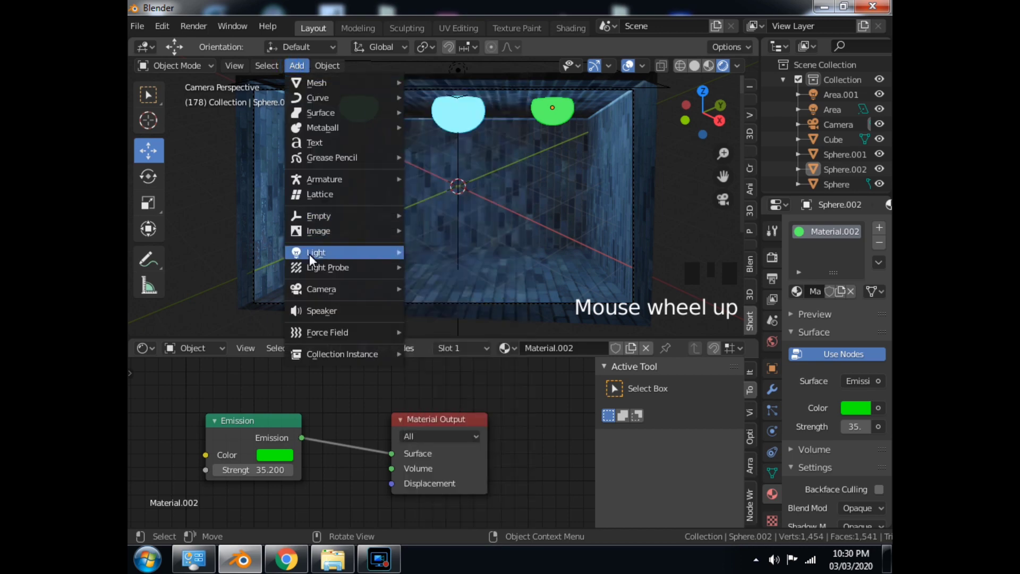
mouse_move(340, 253)
click(419, 299)
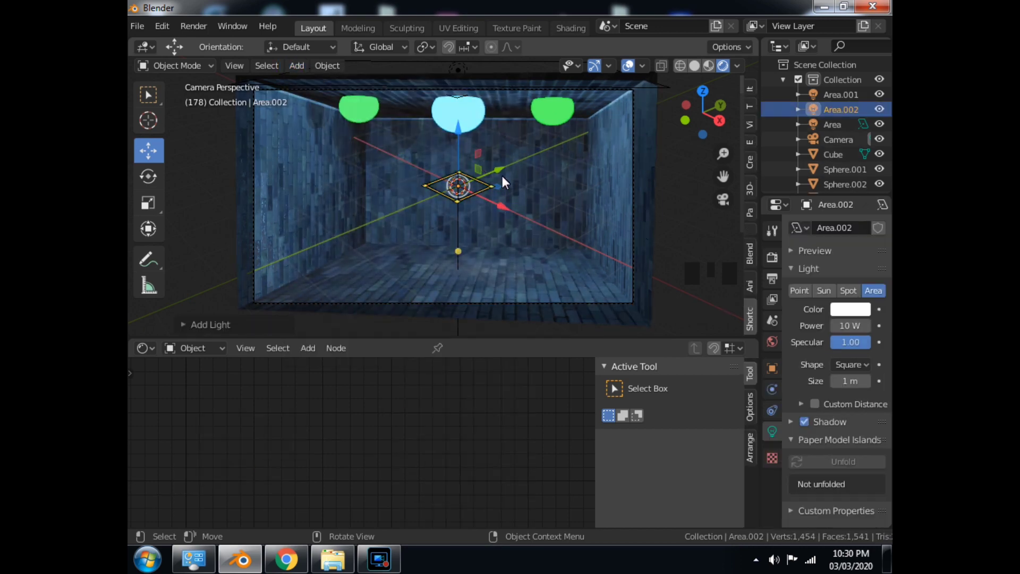
drag(500, 170, 378, 80)
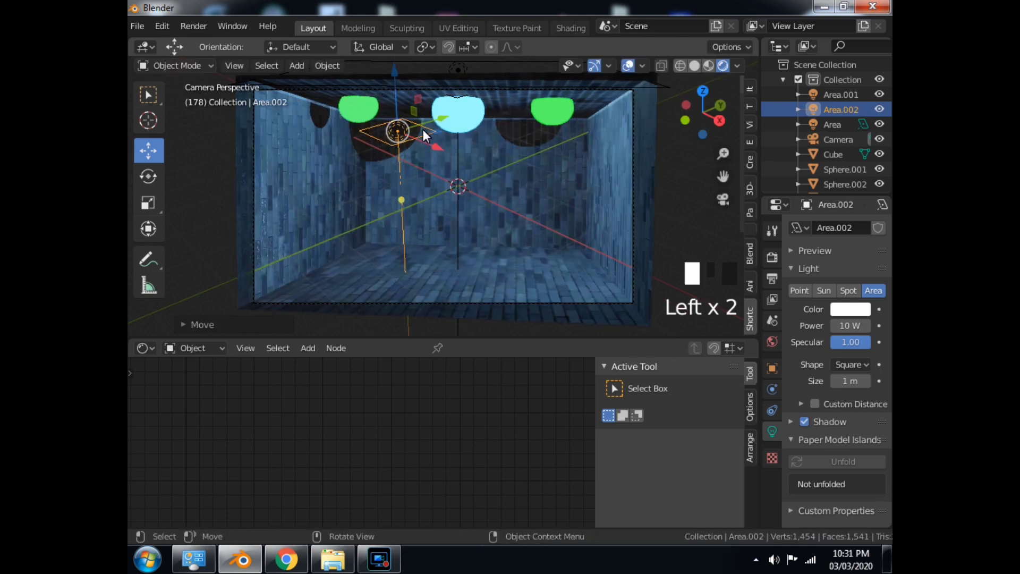
drag(439, 150, 352, 69)
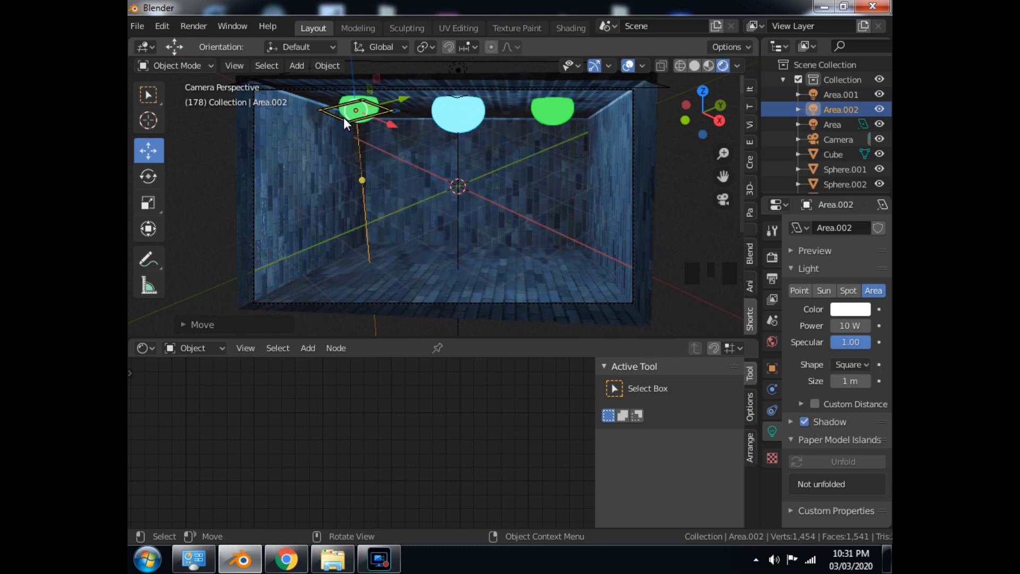
Step: Duplicate the area light at the left-hand sphere and place the copy at the right-hand sphere, about 3.99 m away
right_click(358, 146)
click(358, 145)
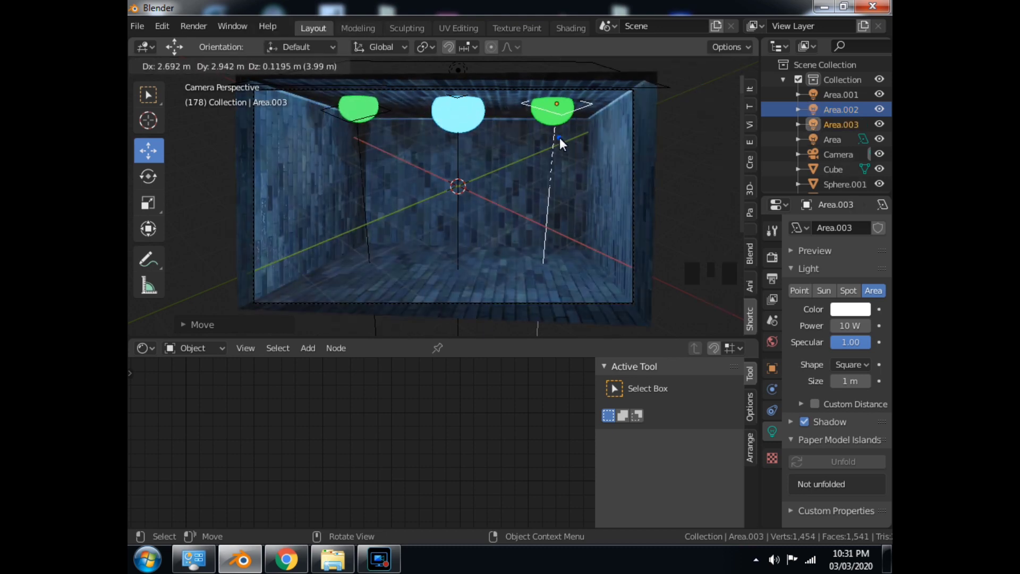
click(559, 138)
Step: Color the left-hand area light pale green and raise its power past 38.9 W
click(358, 150)
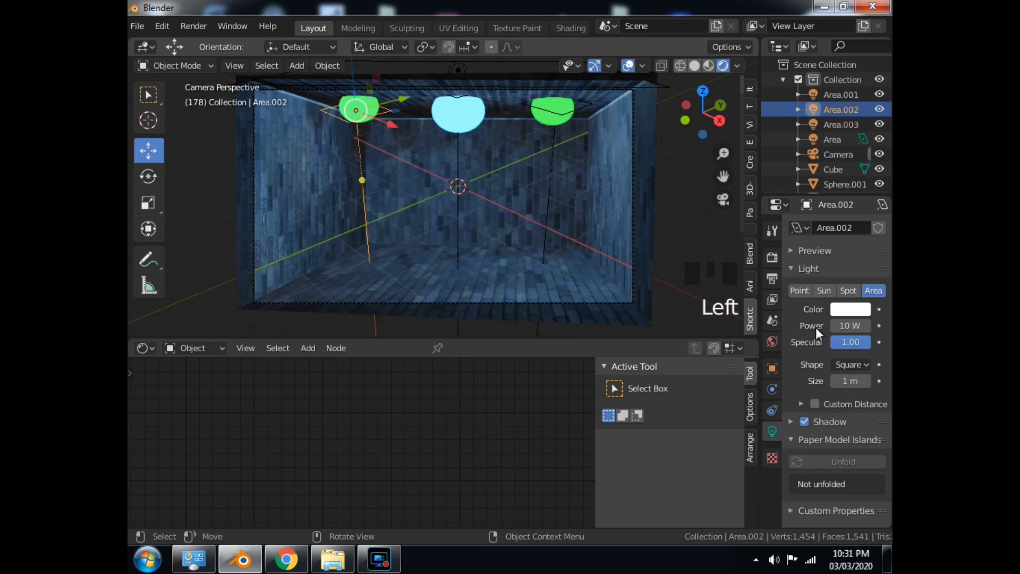
click(865, 311)
click(790, 165)
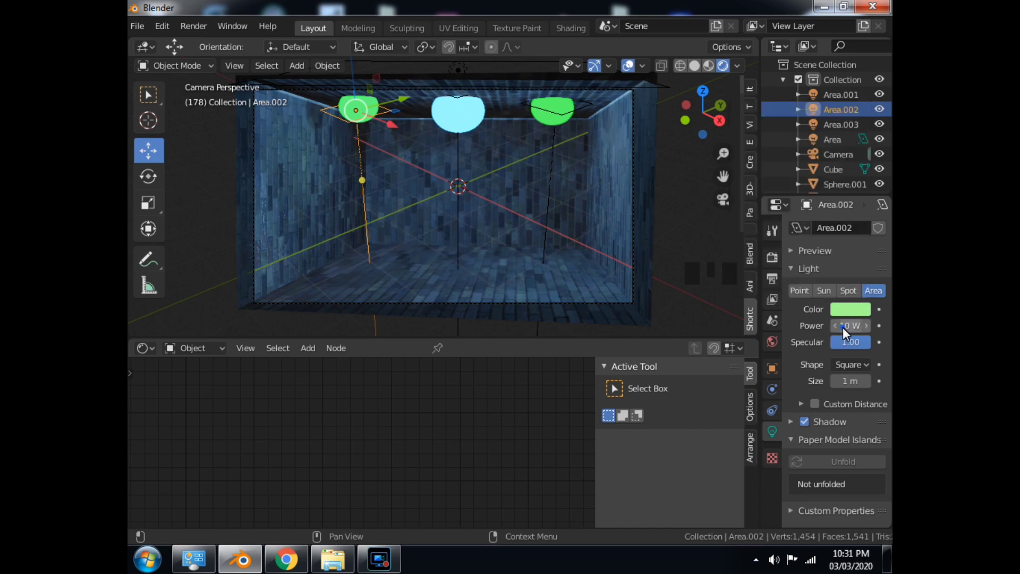
drag(845, 325, 161, 329)
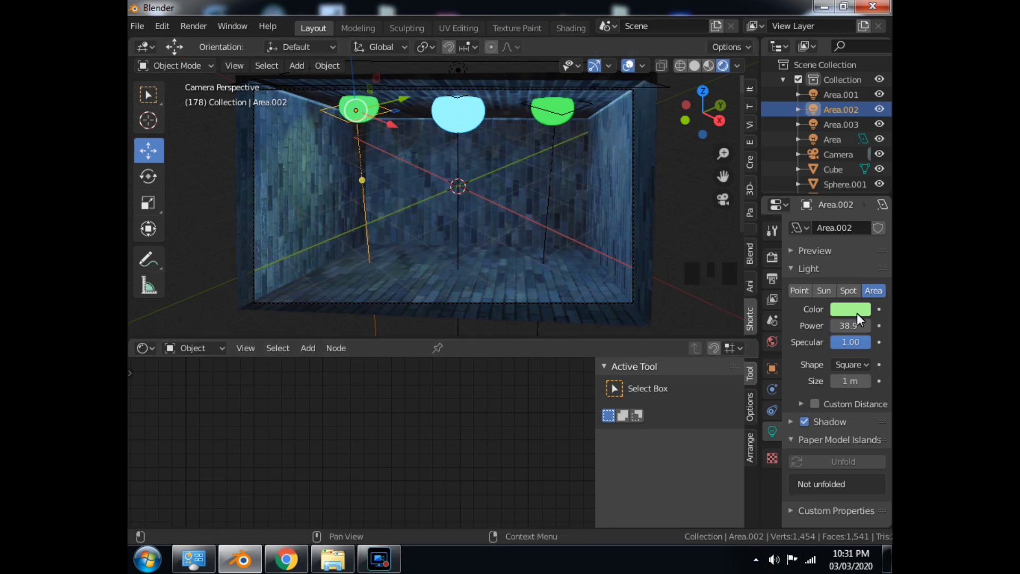
drag(840, 325, 234, 326)
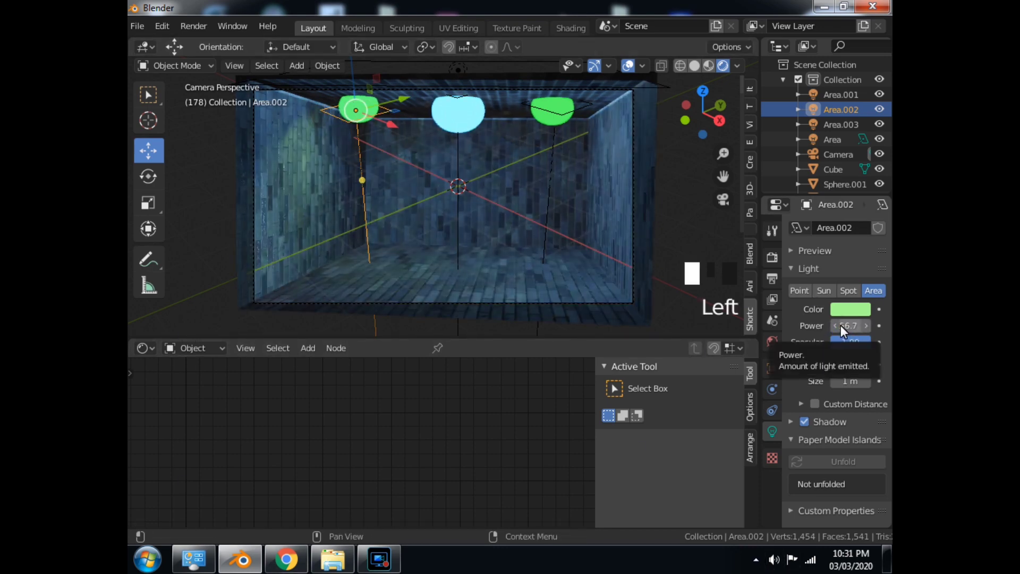
Step: Color the duplicated area light at the right-hand sphere green and raise its power to about 68.8 W
click(552, 107)
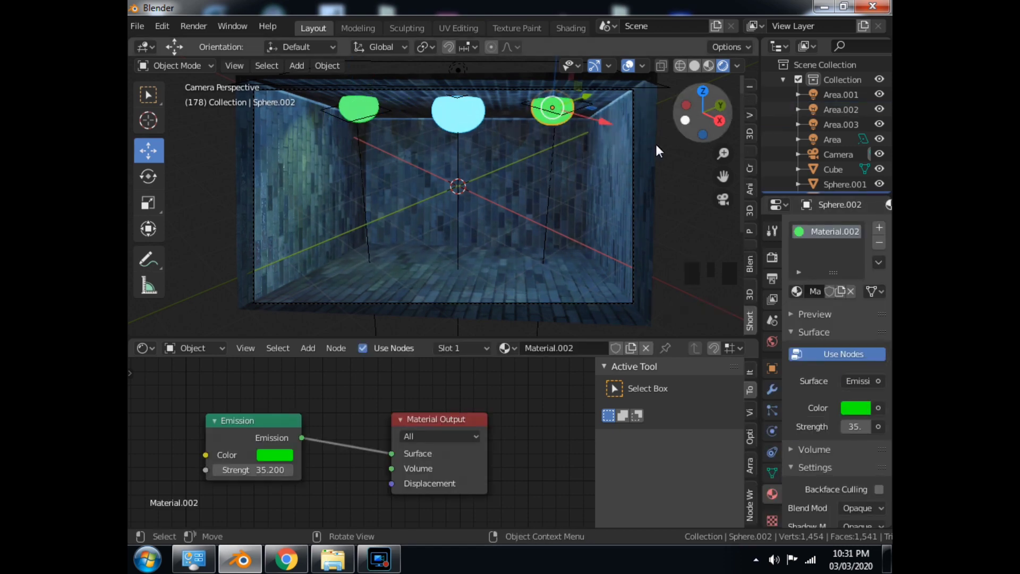
click(551, 182)
click(850, 308)
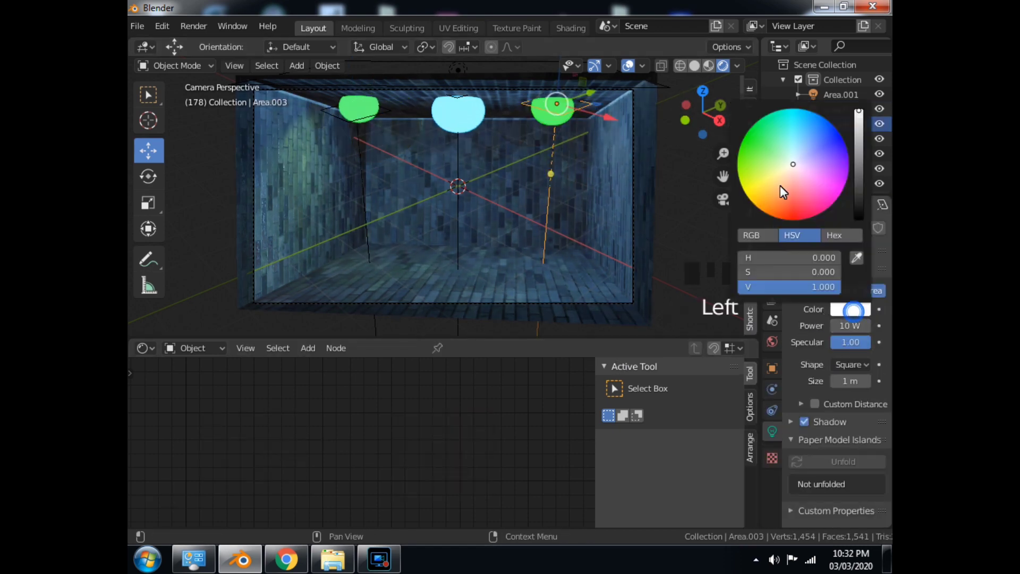
click(766, 149)
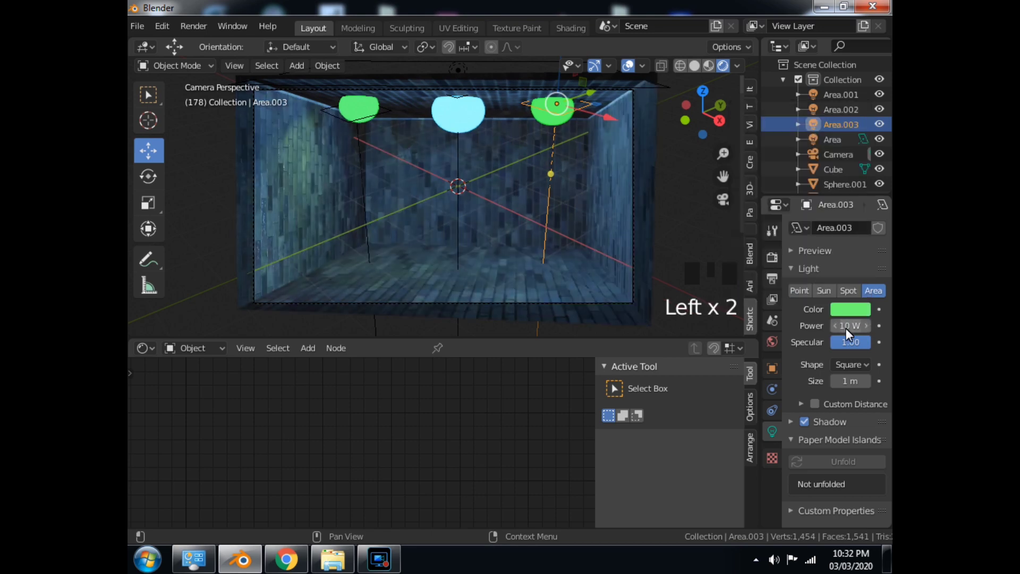
drag(846, 327, 175, 372)
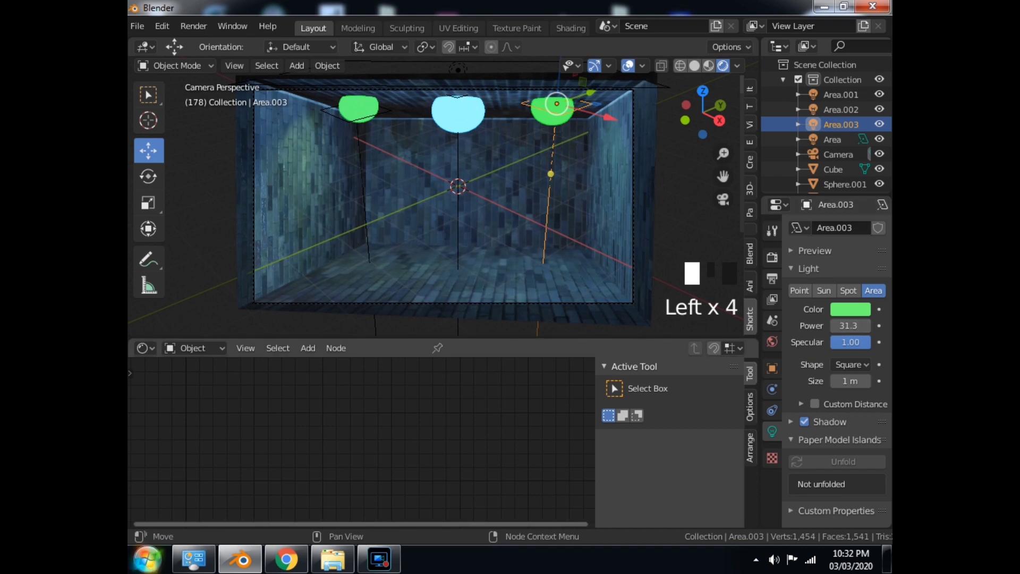
drag(842, 324, 396, 488)
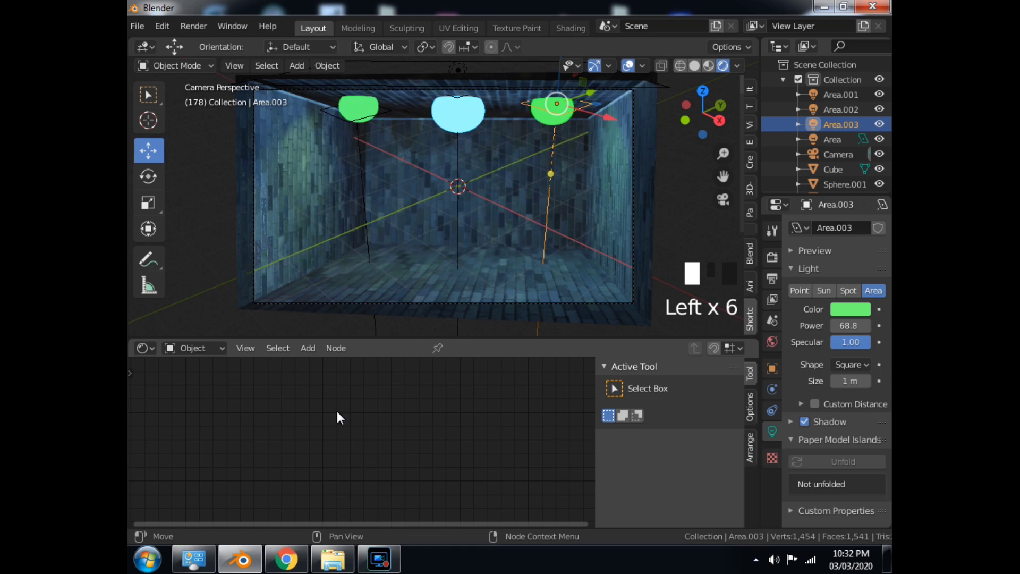
Step: Change the emission color of the left-hand ceiling sphere from green to pale peach
click(352, 109)
click(292, 458)
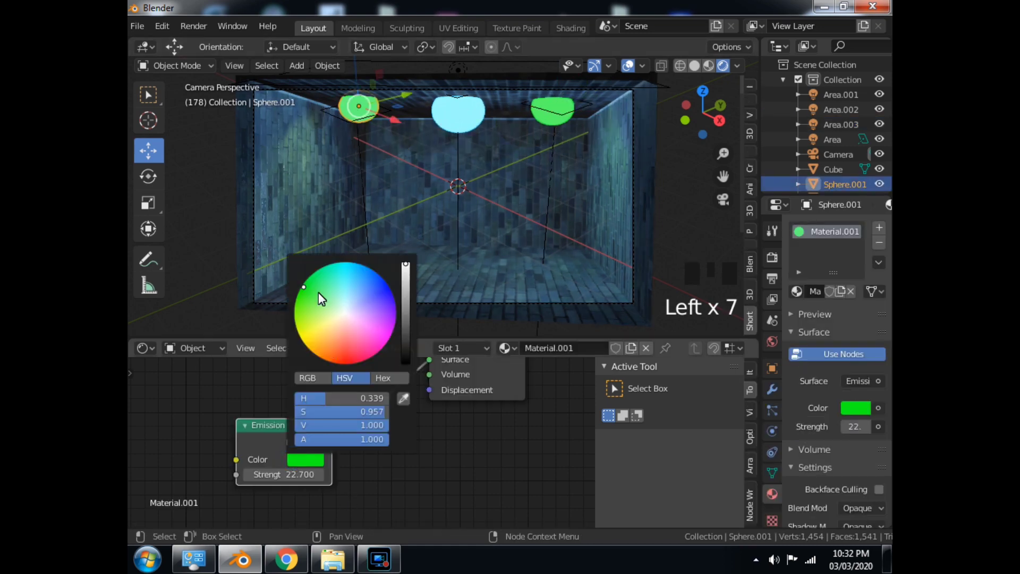
drag(318, 293, 342, 319)
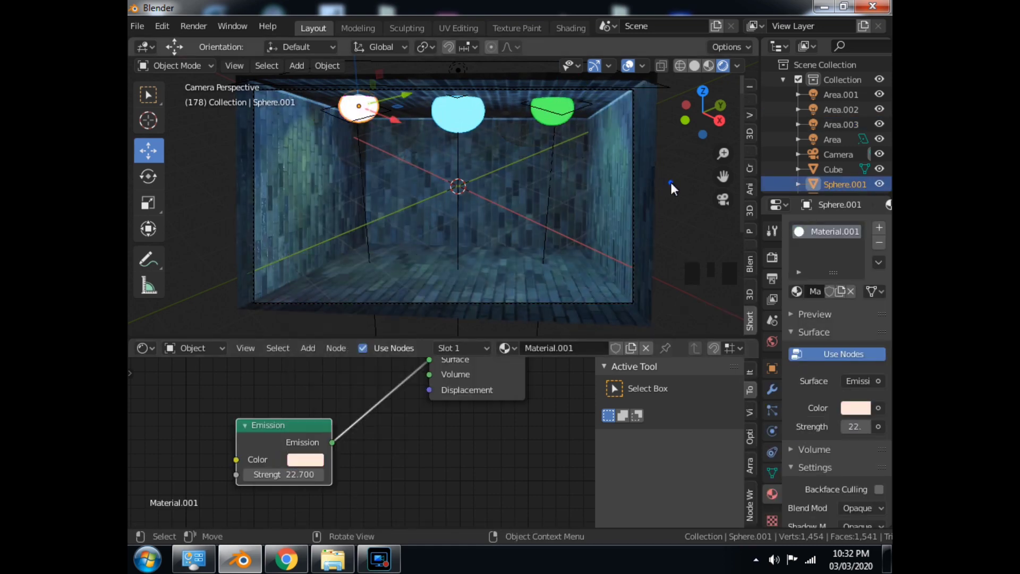
click(671, 183)
Step: Change the emission color of the right-hand ceiling sphere to light violet
click(552, 104)
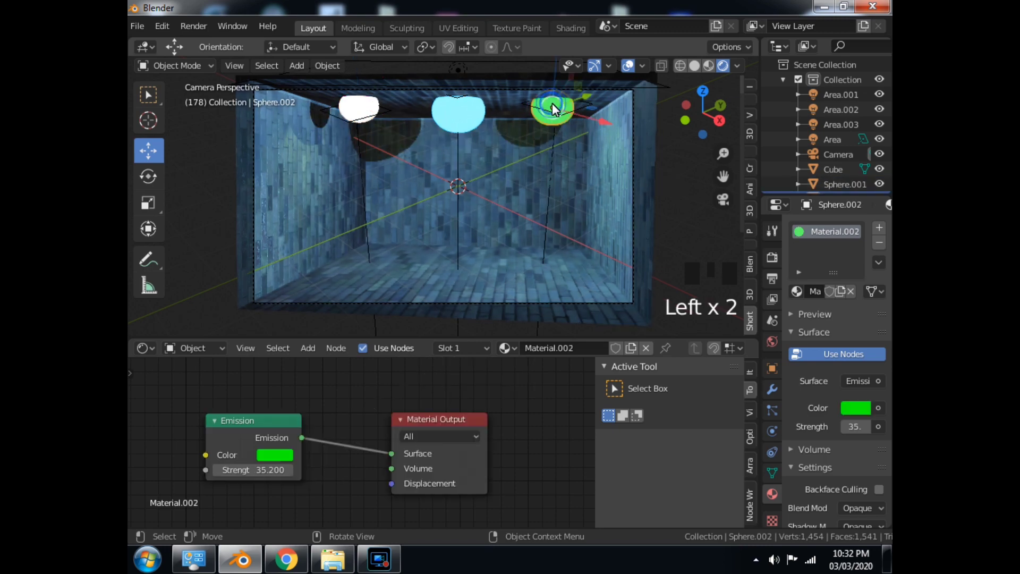
click(272, 453)
drag(309, 350, 317, 324)
click(658, 280)
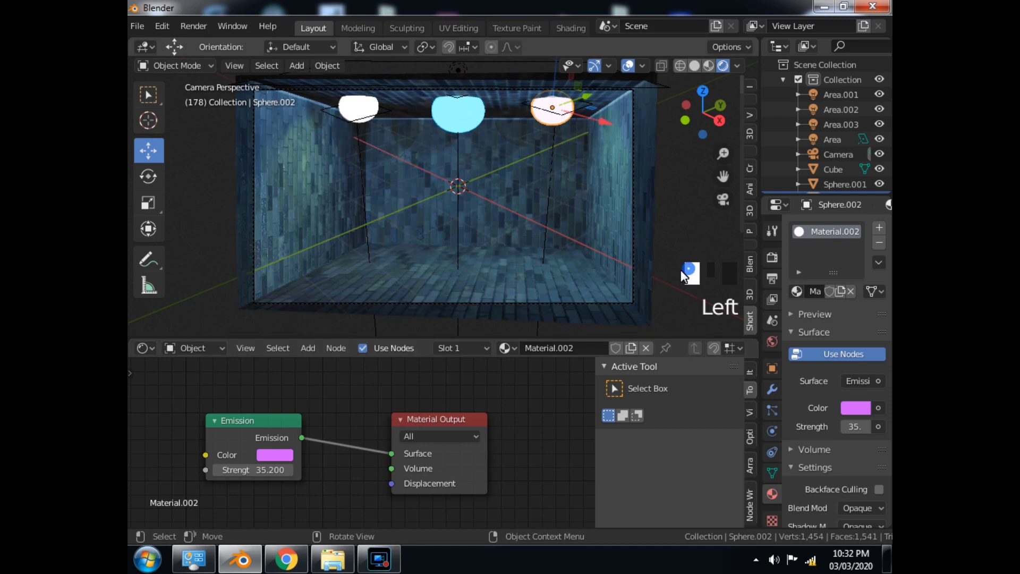
Step: Color the left-hand sphere's emission pink at about hue 0.941 and saturation 0.358, and set its area light's power to 76.5 W
click(344, 112)
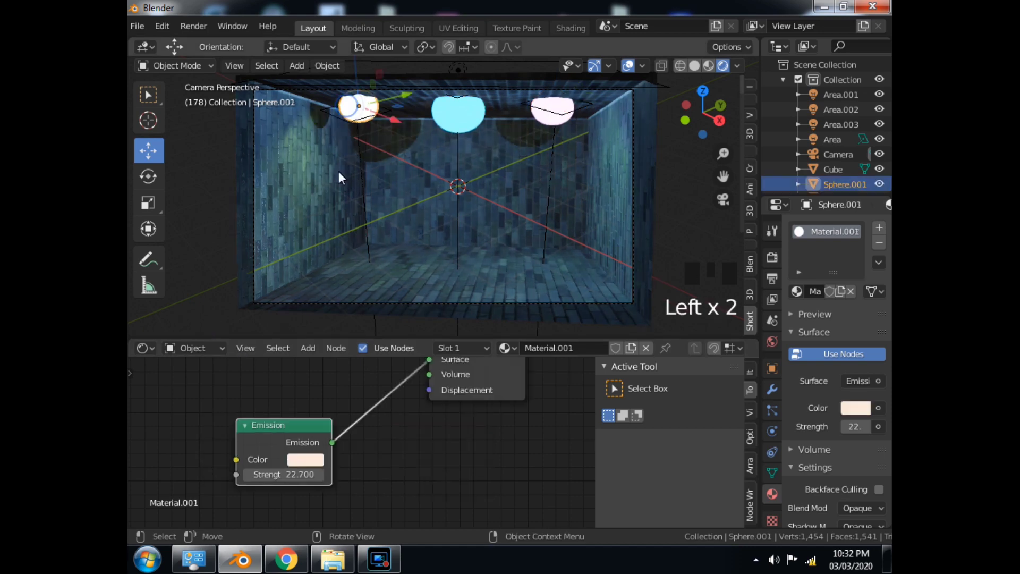
click(302, 459)
drag(346, 322, 352, 330)
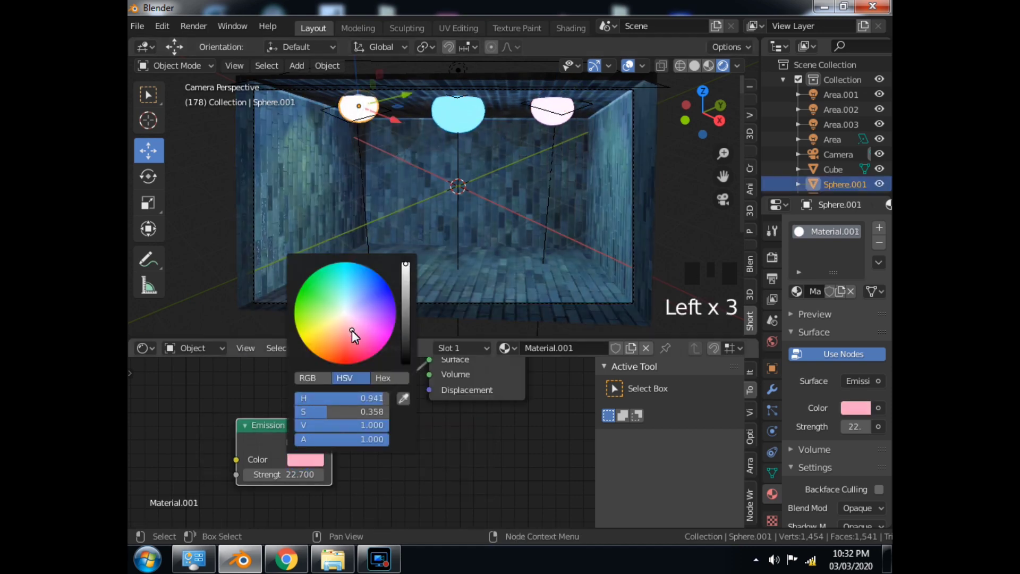
click(691, 251)
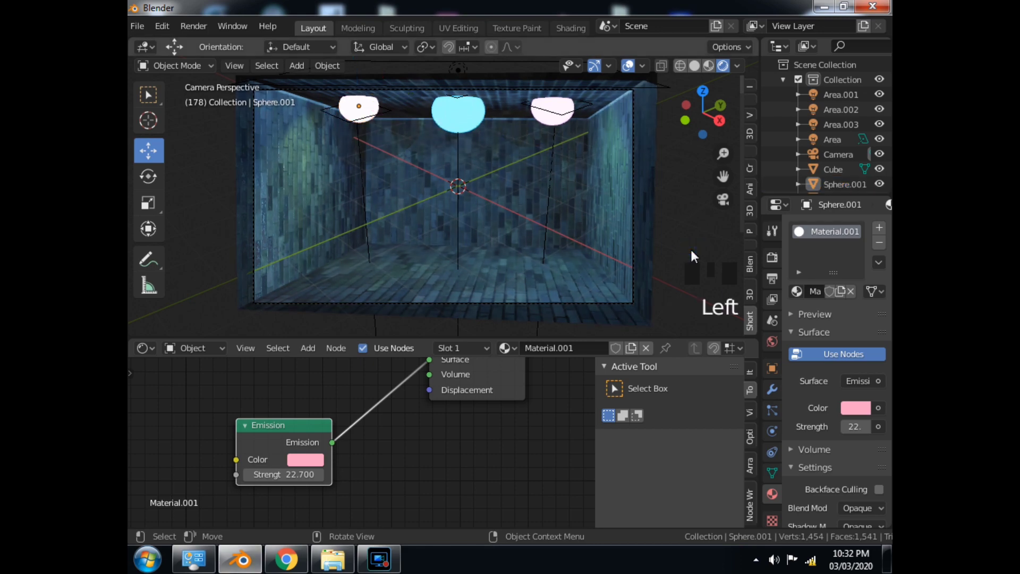
click(363, 175)
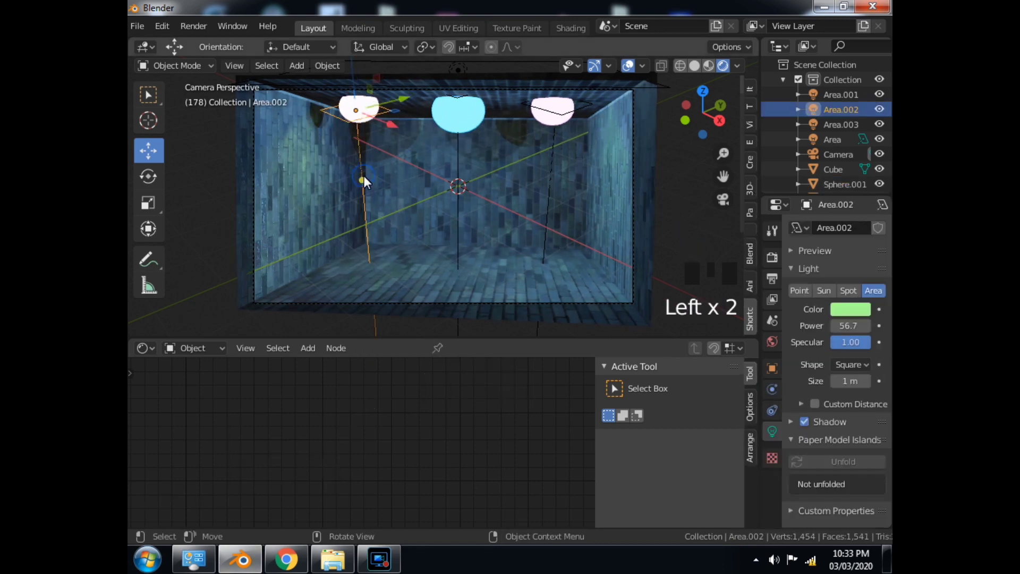
drag(843, 328, 836, 327)
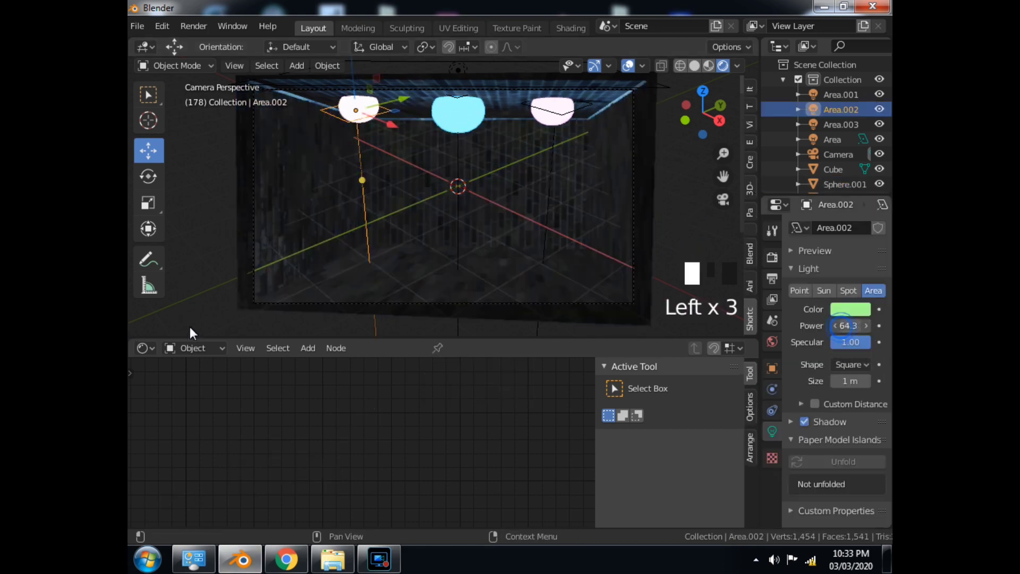
Step: Save the scene to the C: drive as eeeee.blend
click(136, 25)
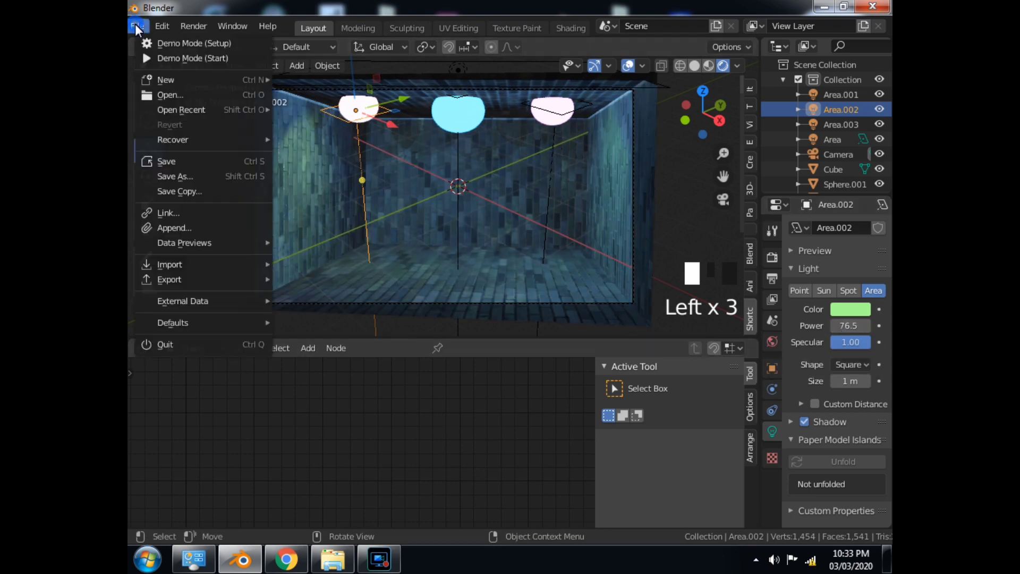
click(171, 176)
click(378, 511)
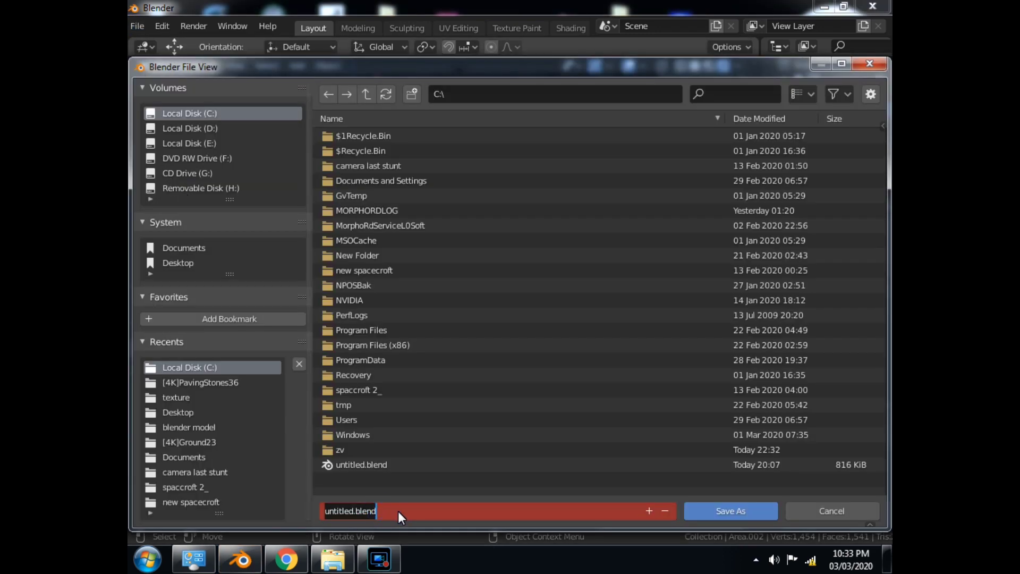
text(eeeee)
key(Return)
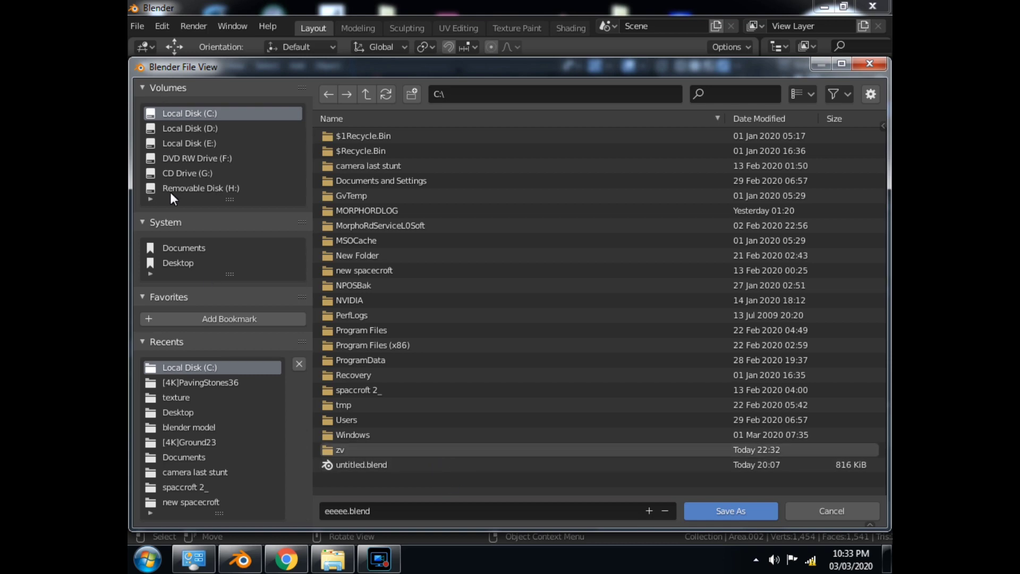
click(718, 509)
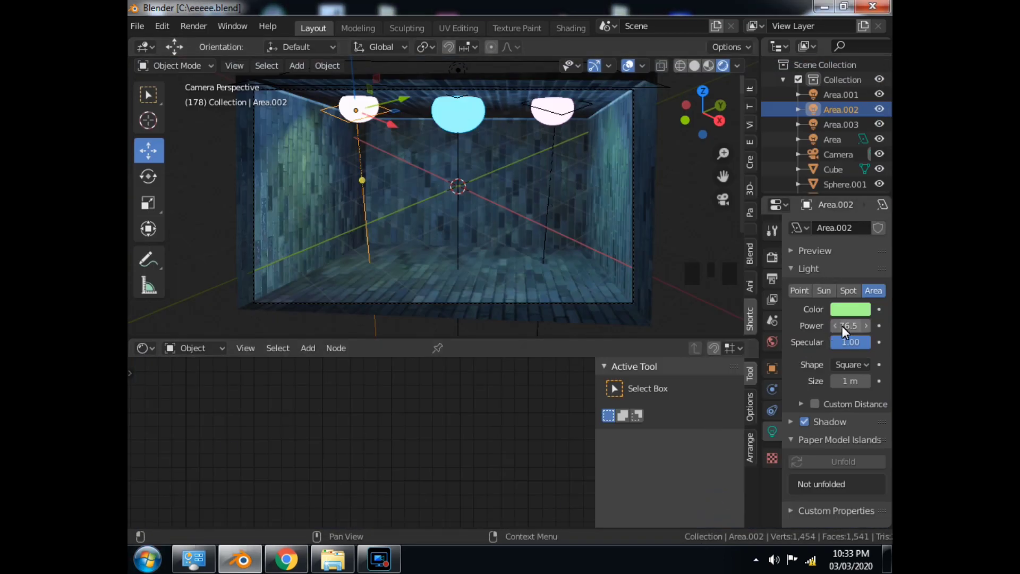
Step: Raise the power of the left-hand area light to 86.2 W and of the right-hand area light to 192.6 W
drag(842, 326, 142, 344)
click(553, 109)
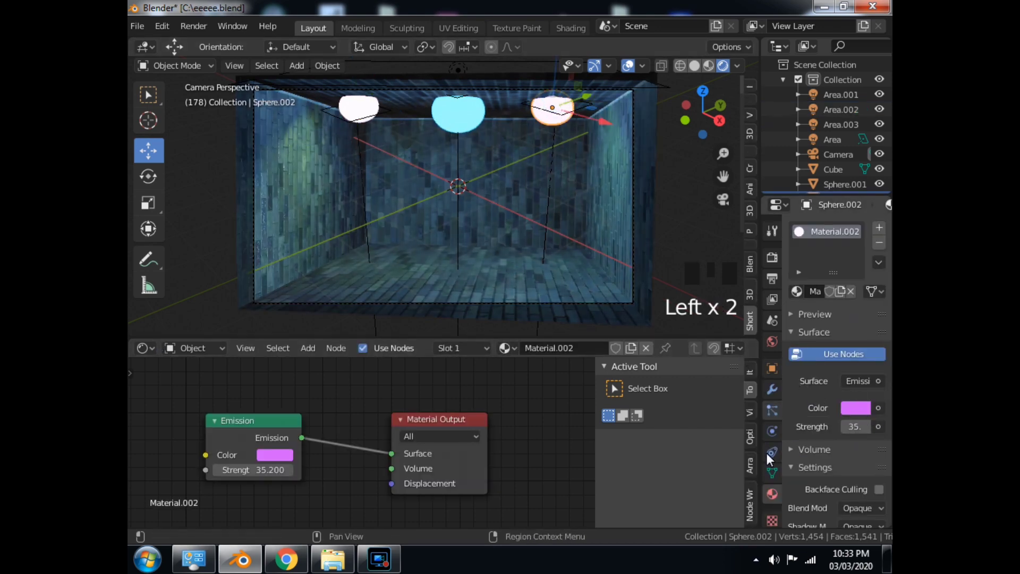
click(548, 166)
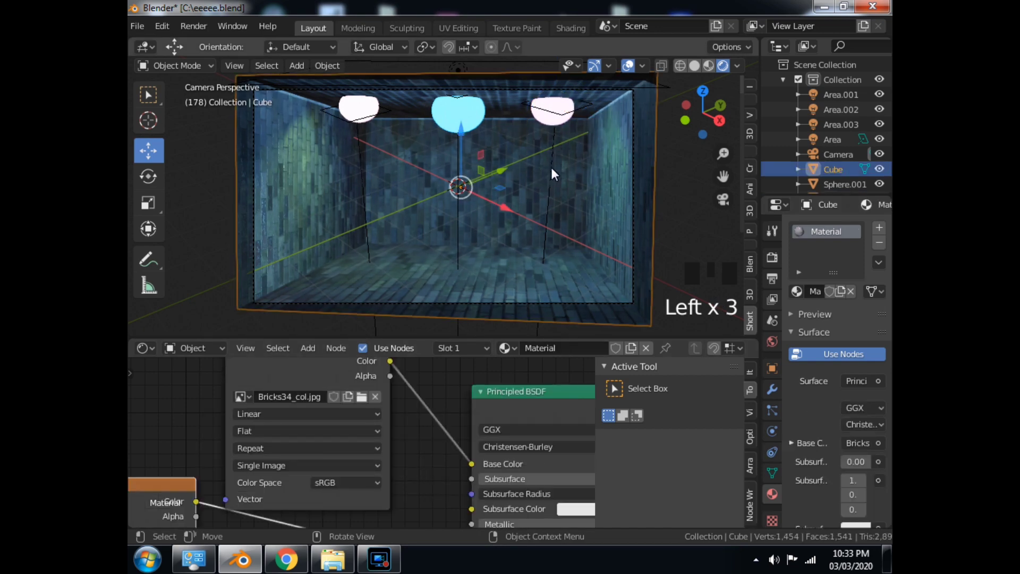
click(551, 169)
click(857, 327)
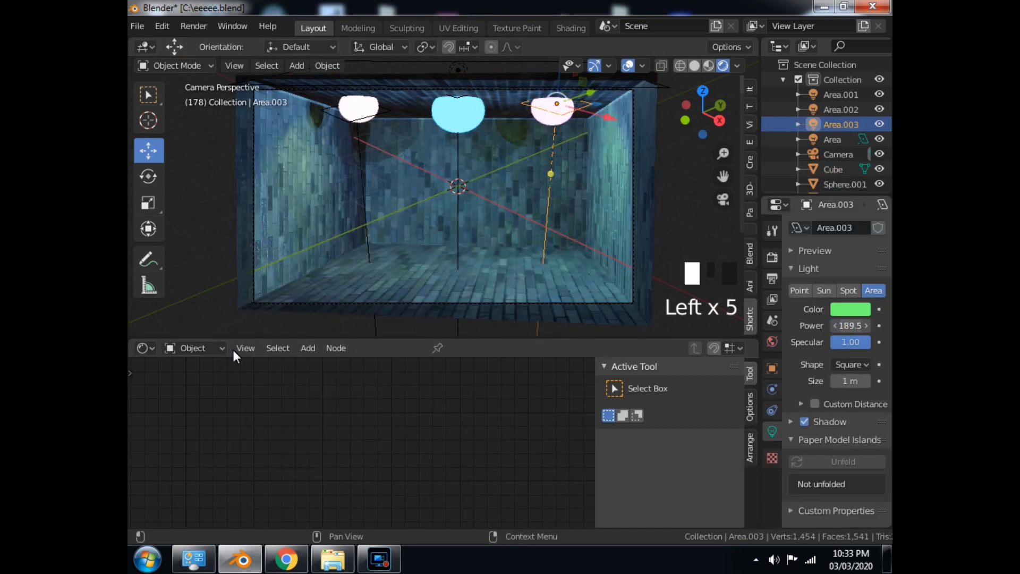
Step: Color the right-hand area light pale pinkish violet to match its sphere
click(844, 310)
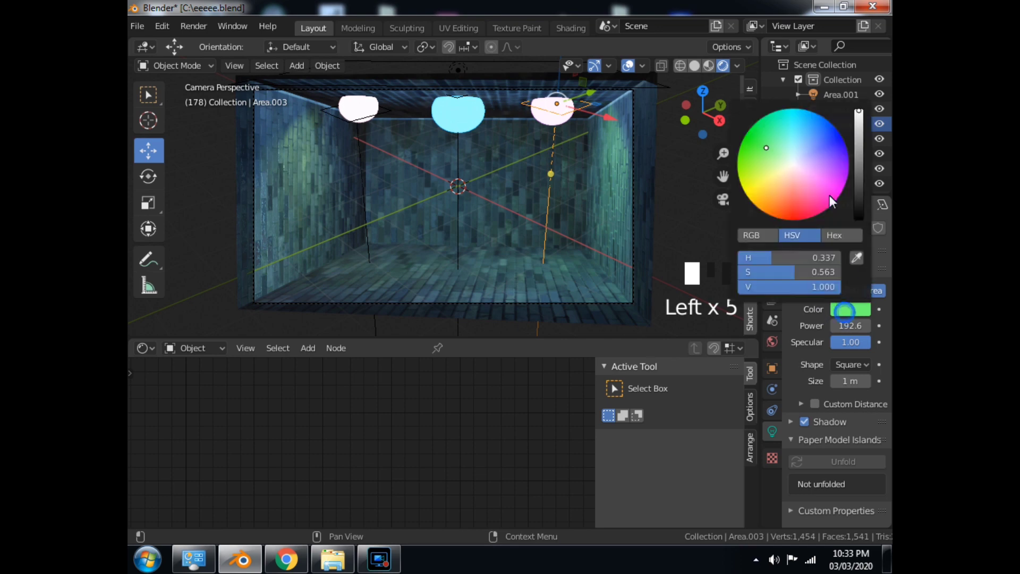
drag(766, 151, 811, 171)
Step: Open the color setting of the left-hand area light
click(346, 106)
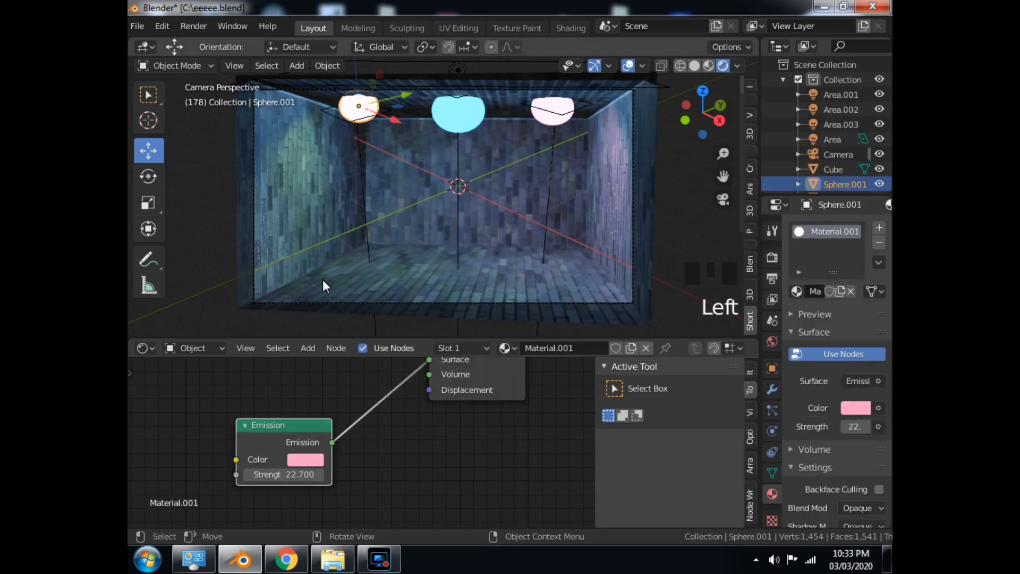
click(356, 133)
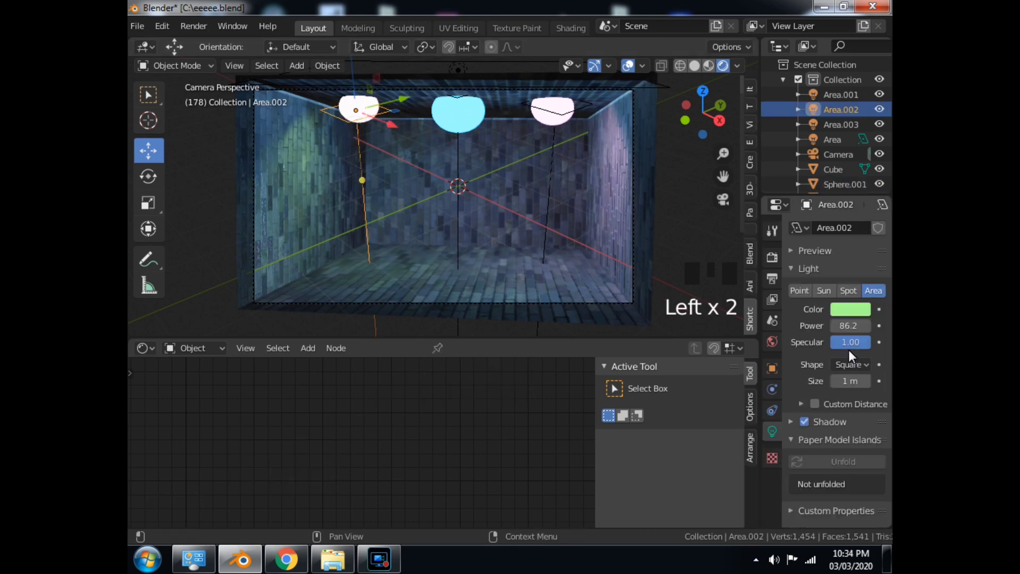
click(848, 309)
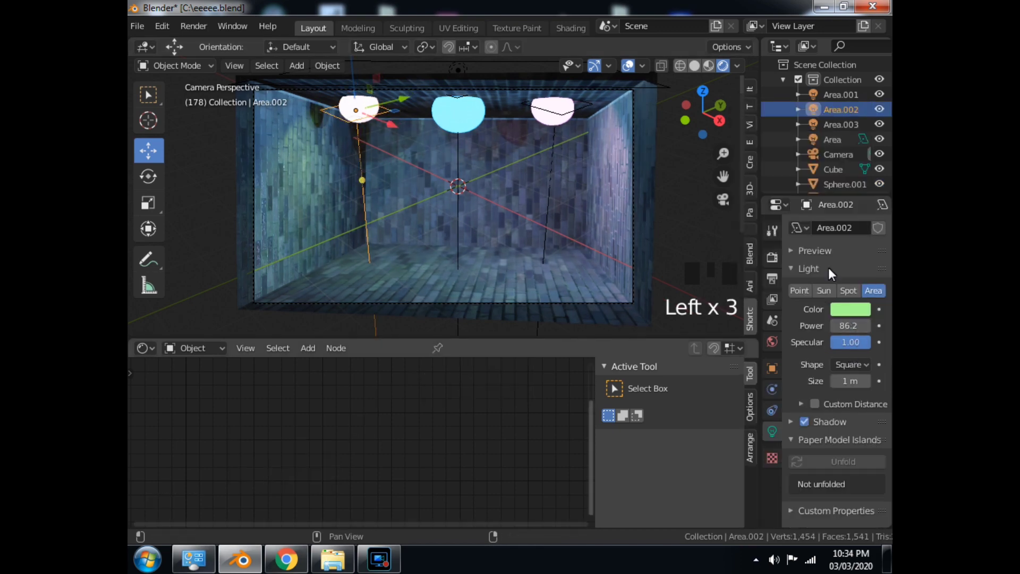
click(847, 307)
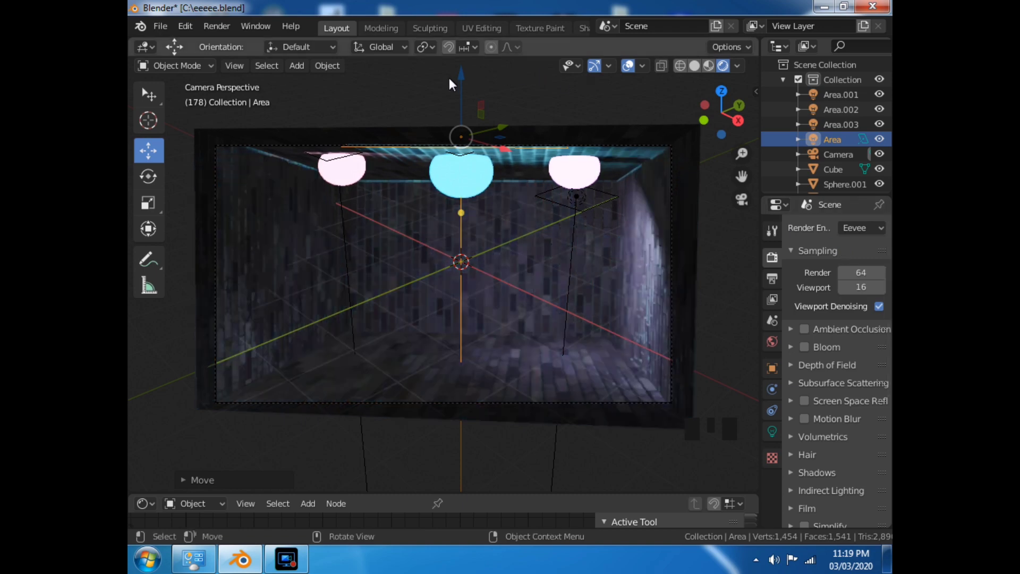
Step: Position the middle area light just below the ceiling above the blue sphere, and enable Bloom for the Eevee render
drag(460, 72, 461, 489)
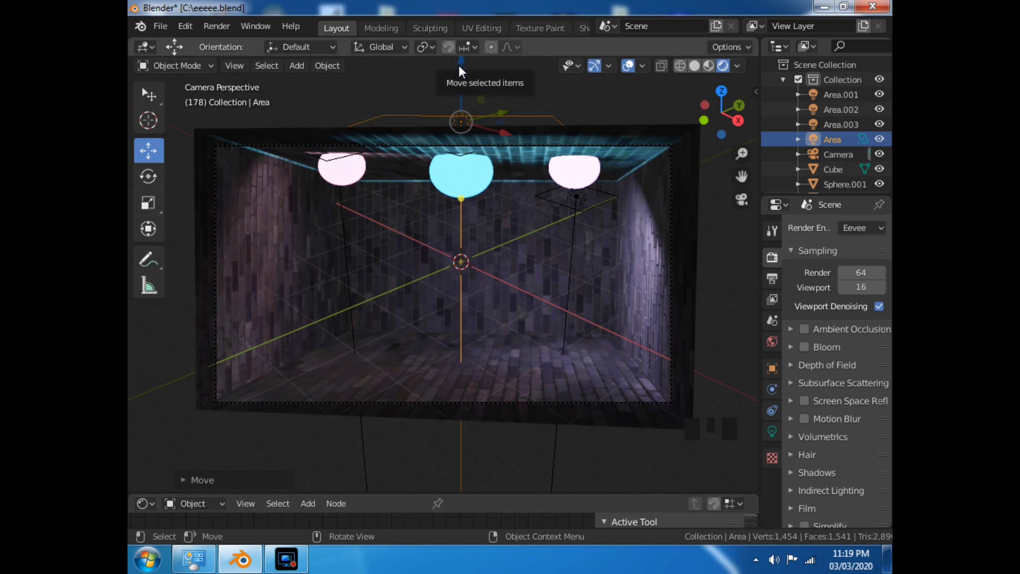
drag(458, 66, 454, 83)
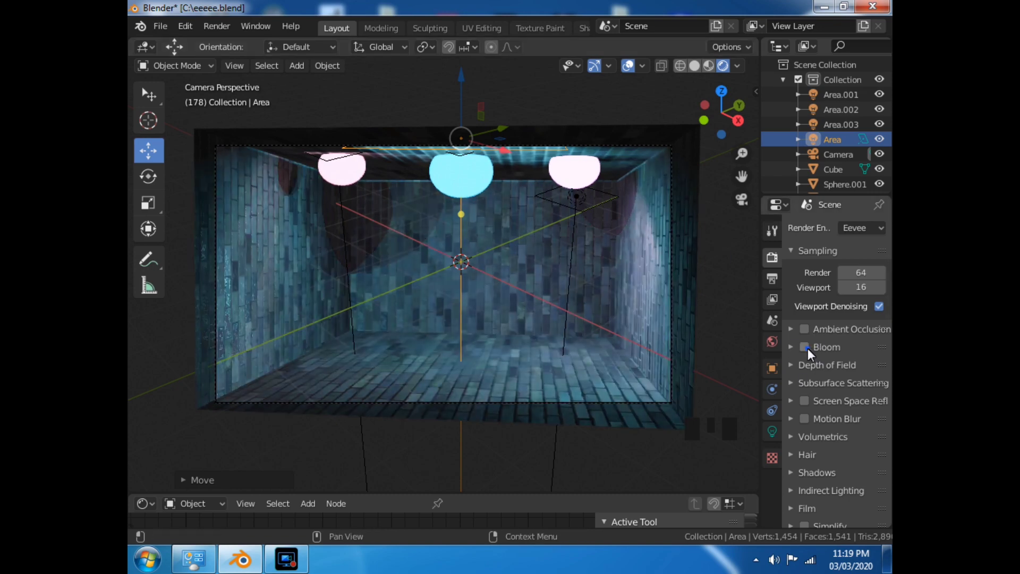
click(806, 348)
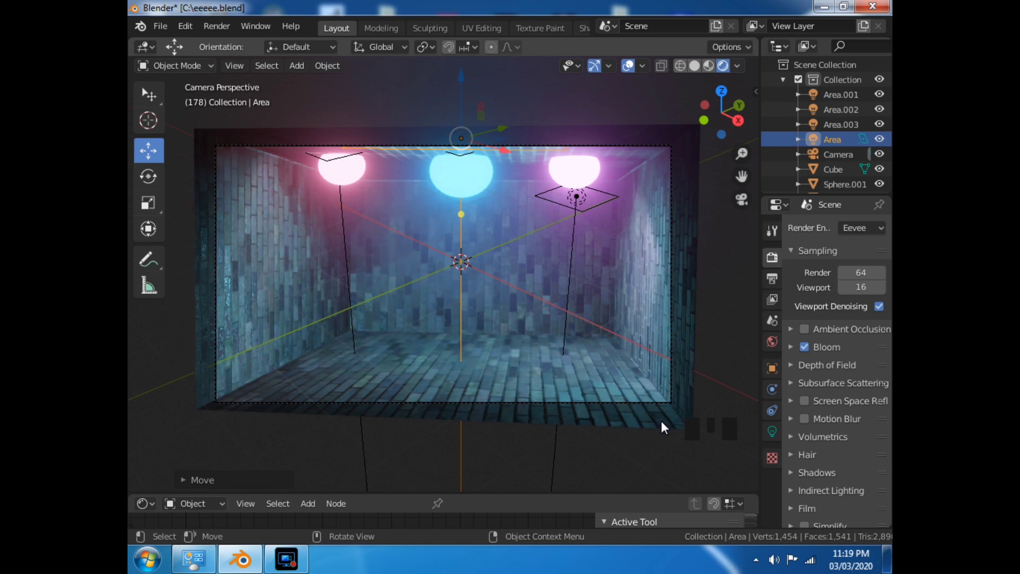
Step: Adjust the heights of the two side area lights so both sit near the ceiling at the tops of their spheres
click(346, 249)
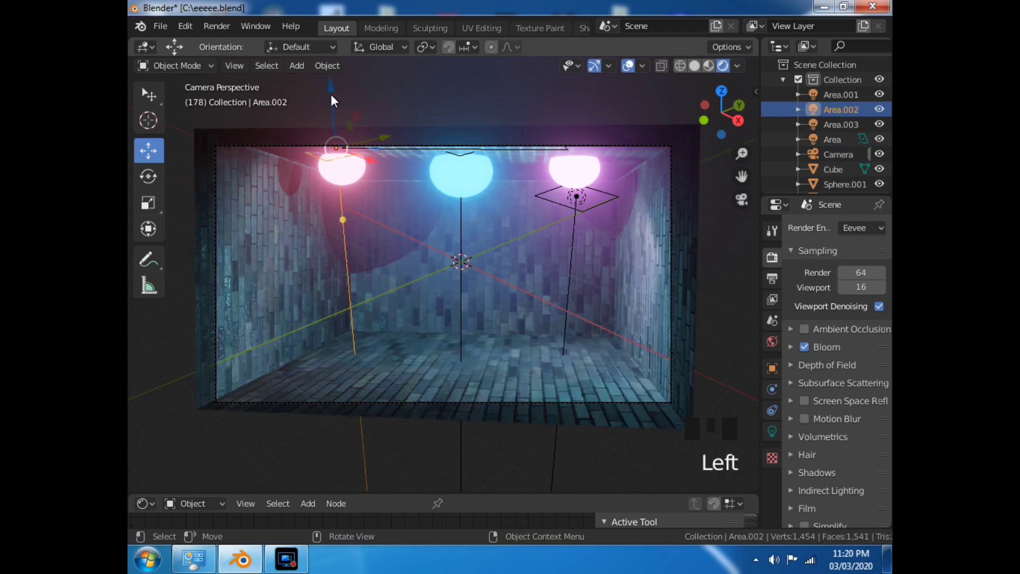
drag(329, 85, 337, 106)
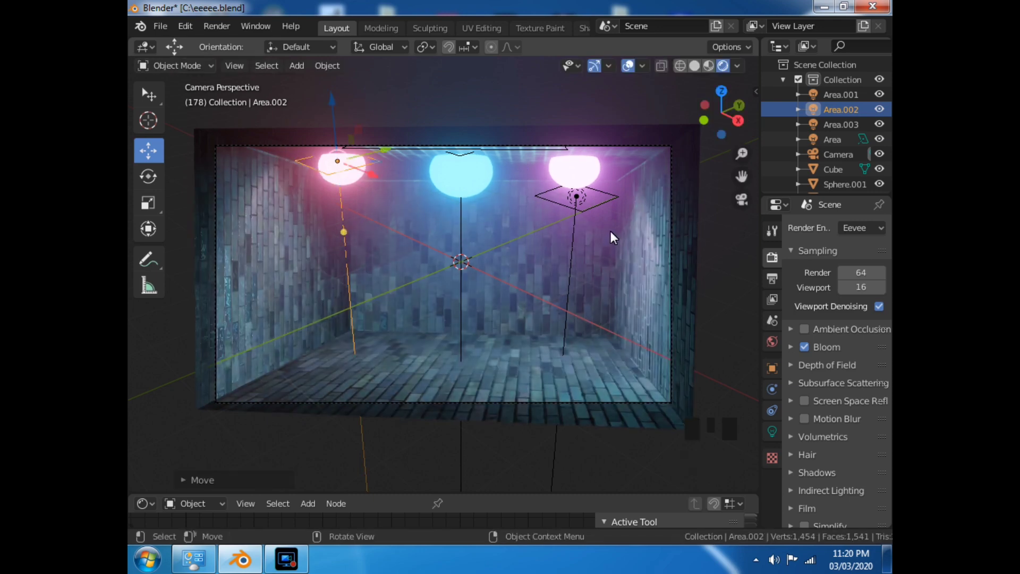
click(572, 234)
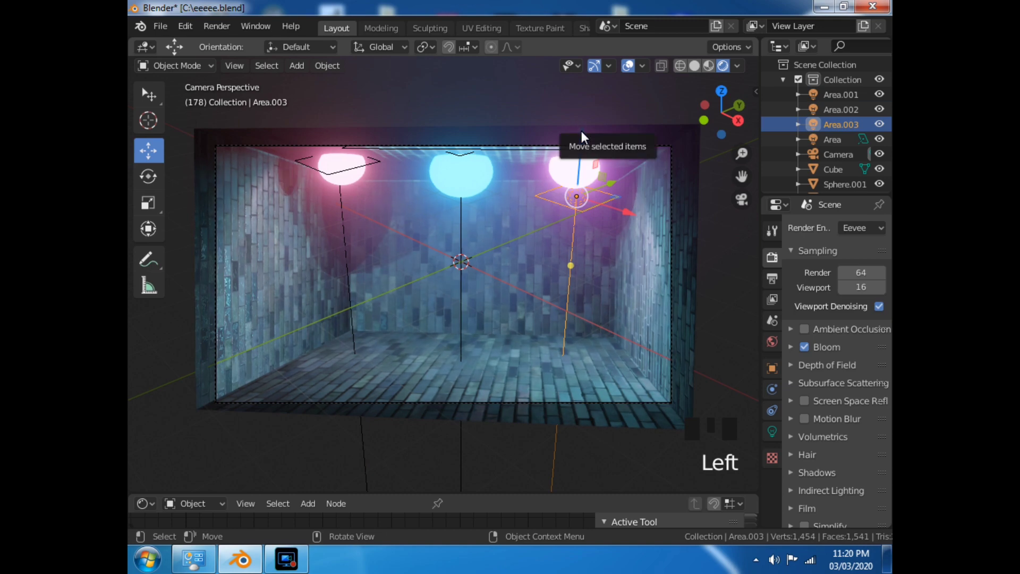
drag(581, 136, 589, 93)
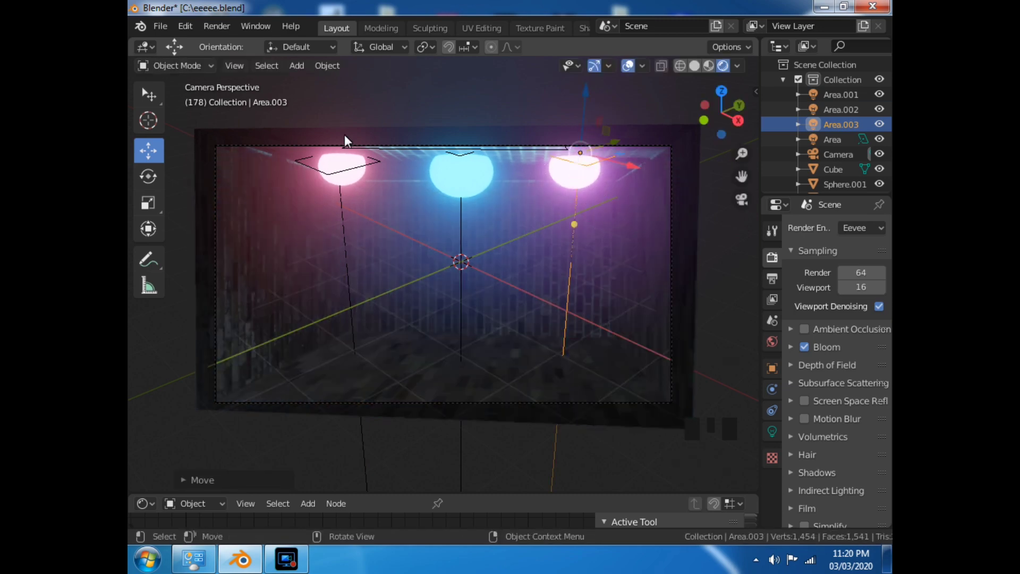
click(341, 229)
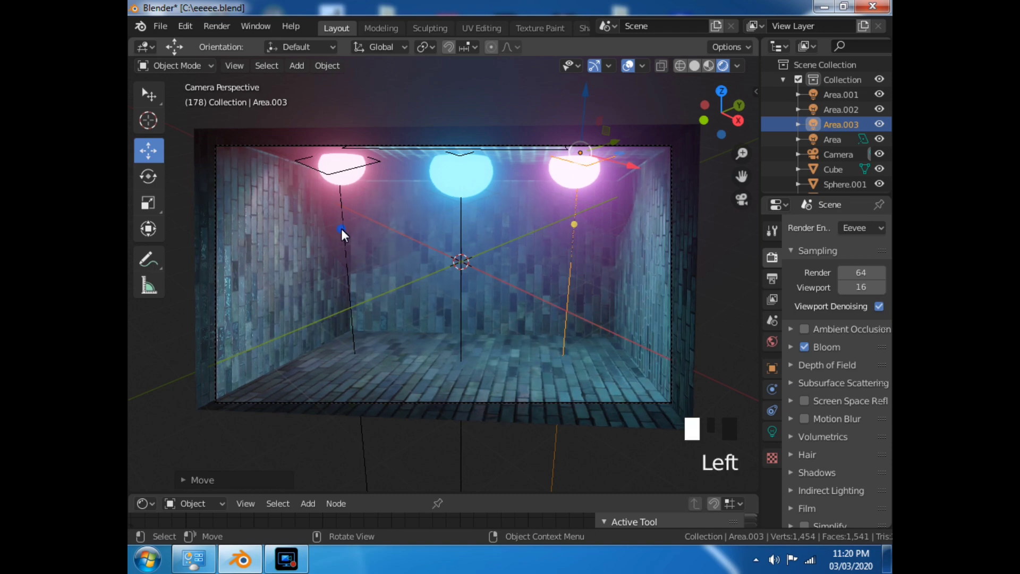
drag(330, 95, 330, 88)
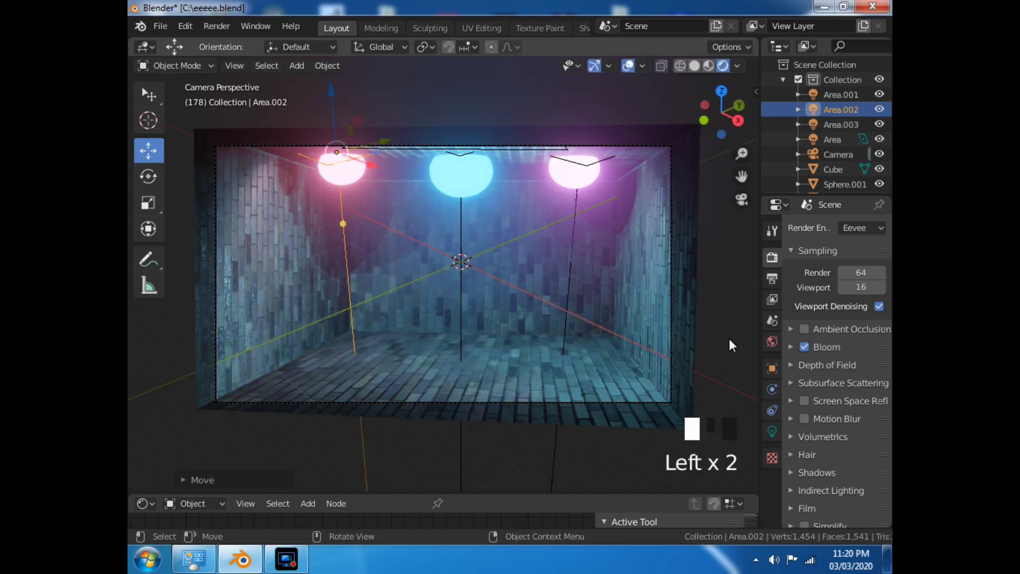